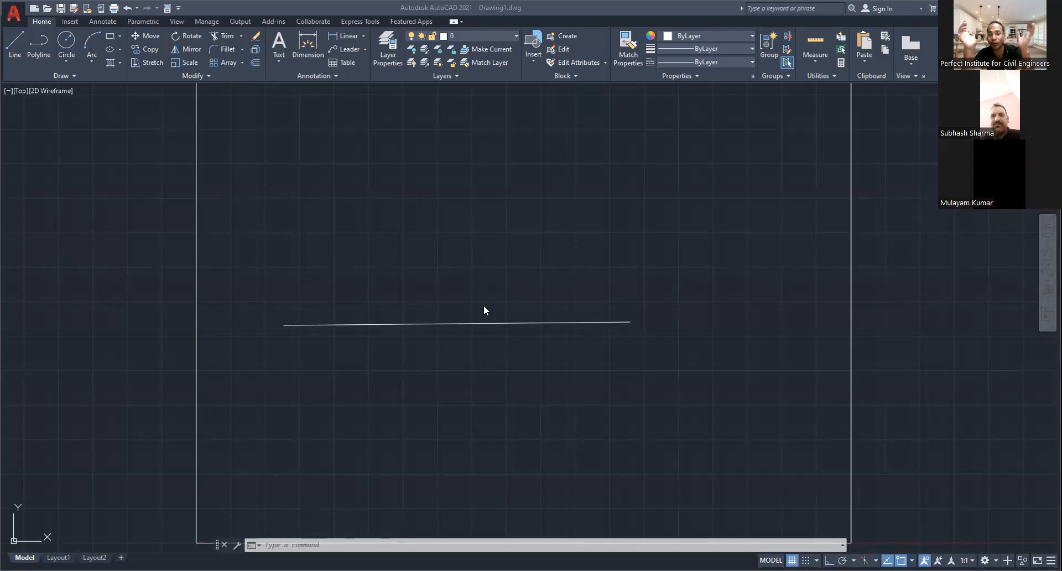
{"action": "left_click", "coordinate": [483, 324]}
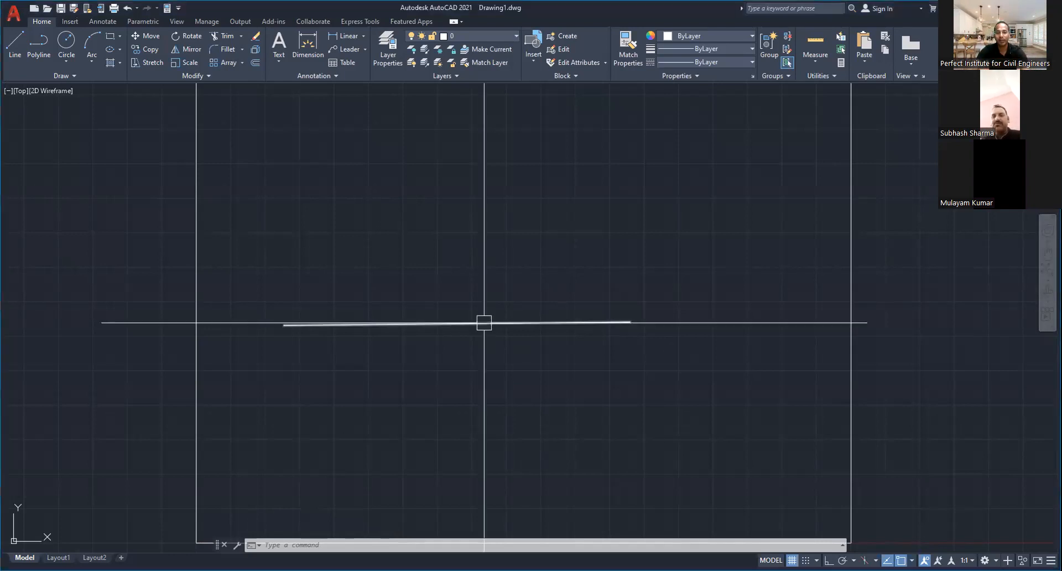
{"action": "left_click", "coordinate": [483, 325]}
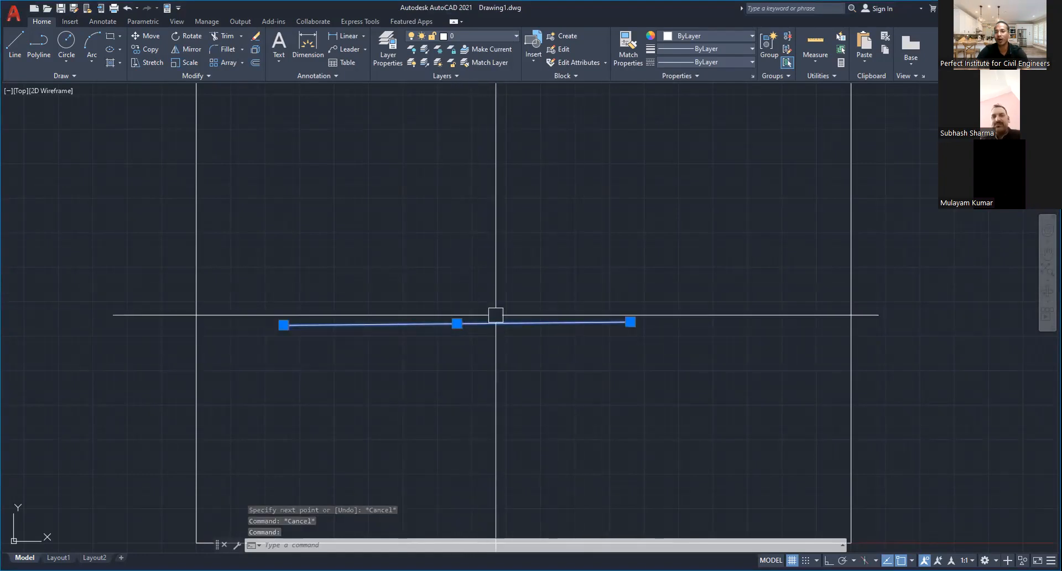
{"action": "key", "text": "Escape"}
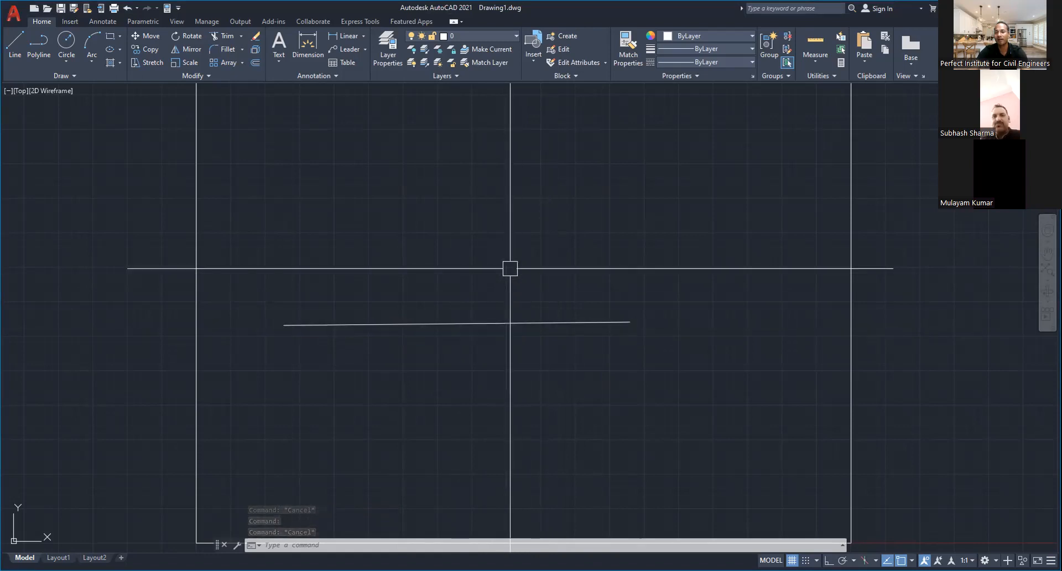
{"action": "key", "text": "Escape"}
{"action": "key", "text": "Escape"}
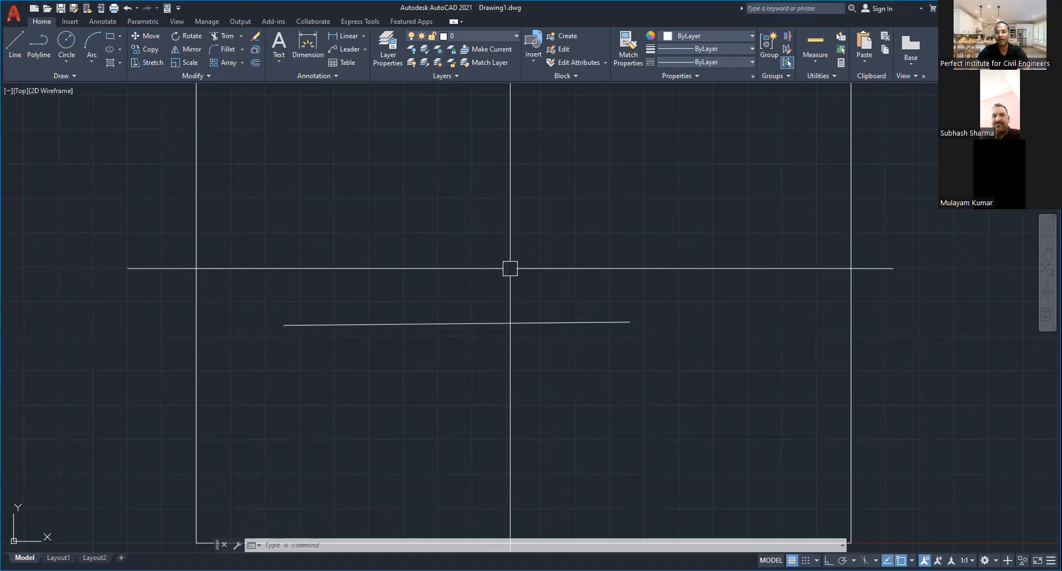
Step: Break the horizontal line at its midpoint and select each half to check the split
{"action": "type", "text": "br"}
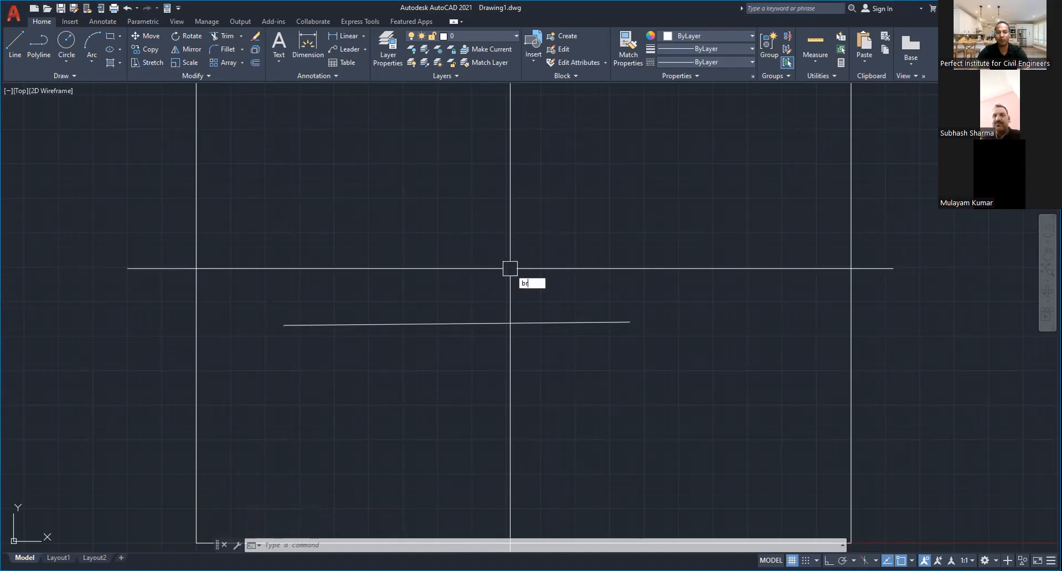
{"action": "key", "text": "Return"}
{"action": "left_click", "coordinate": [604, 322]}
{"action": "key", "text": "Escape"}
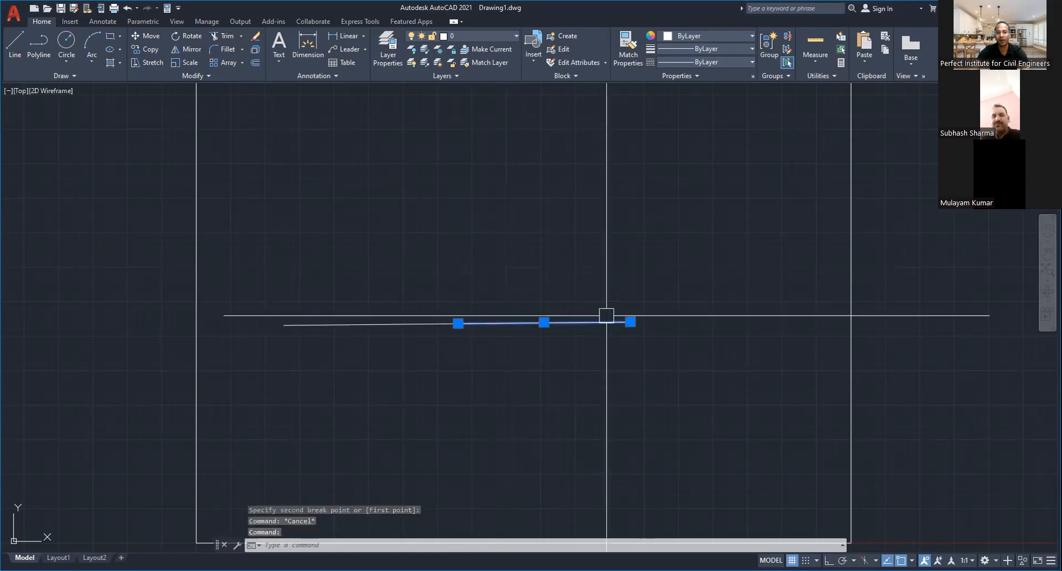
{"action": "key", "text": "Escape"}
{"action": "left_click", "coordinate": [431, 324]}
{"action": "key", "text": "Escape"}
{"action": "left_click", "coordinate": [515, 326]}
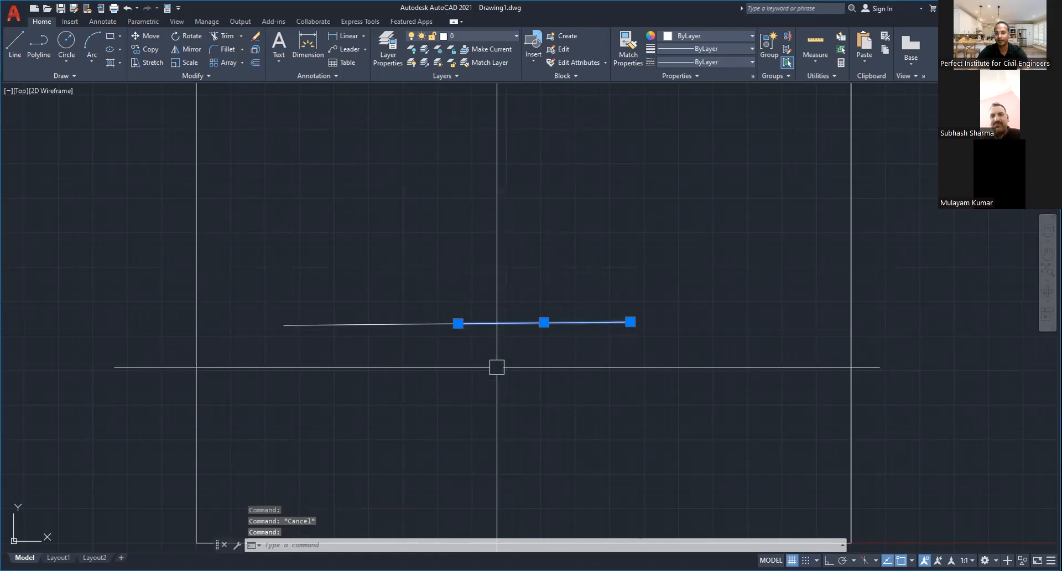
Step: Undo the break at the midpoint and select the line to check that it is one piece
{"action": "key", "text": "Escape"}
{"action": "key", "text": "ctrl+z"}
{"action": "left_click", "coordinate": [468, 323]}
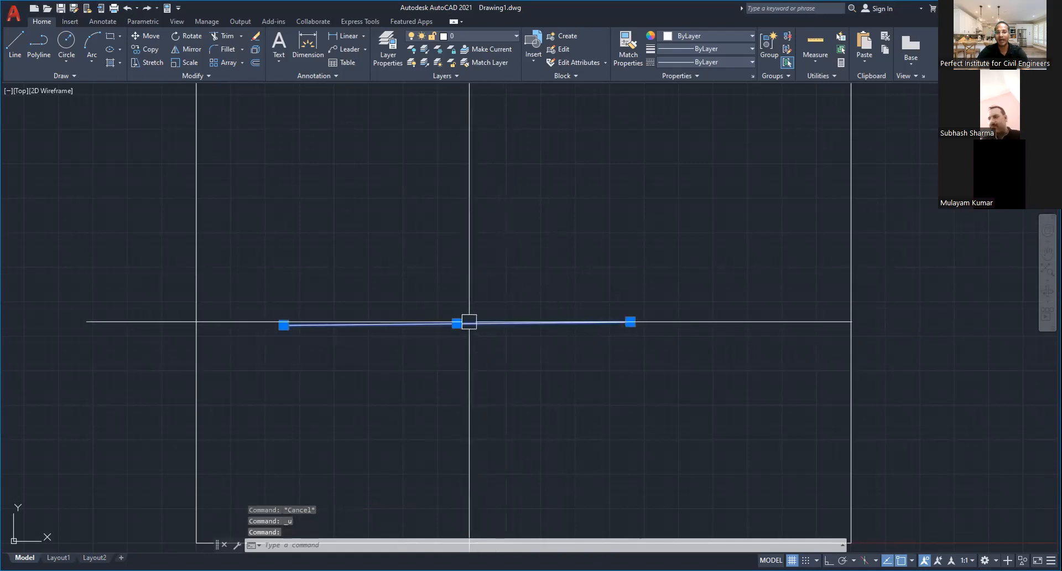
{"action": "key", "text": "Escape"}
{"action": "left_click", "coordinate": [503, 323]}
{"action": "key", "text": "Escape"}
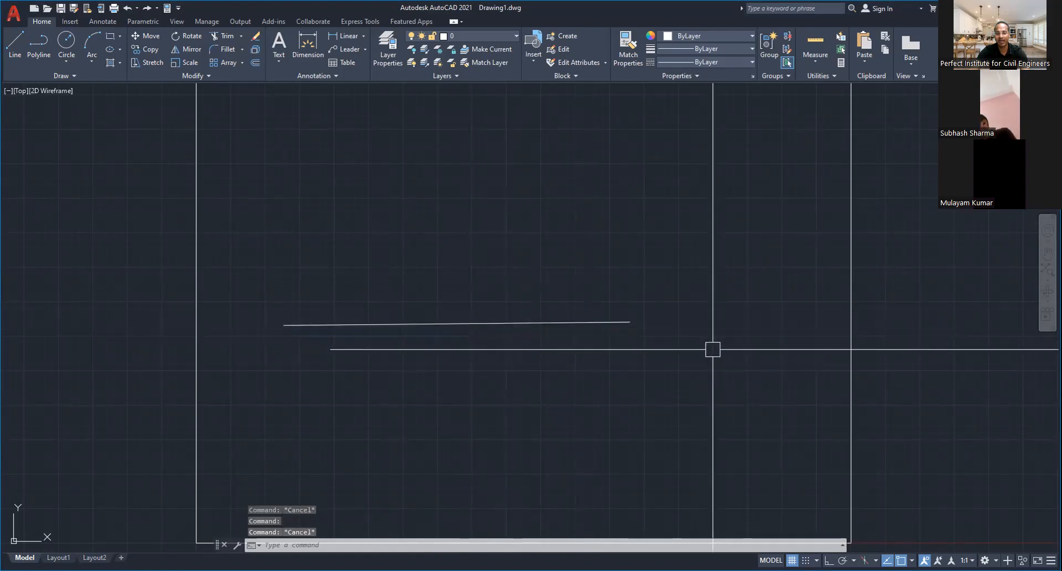
Step: Break a gap in the line from a point right of centre to its midpoint
{"action": "type", "text": "BR"}
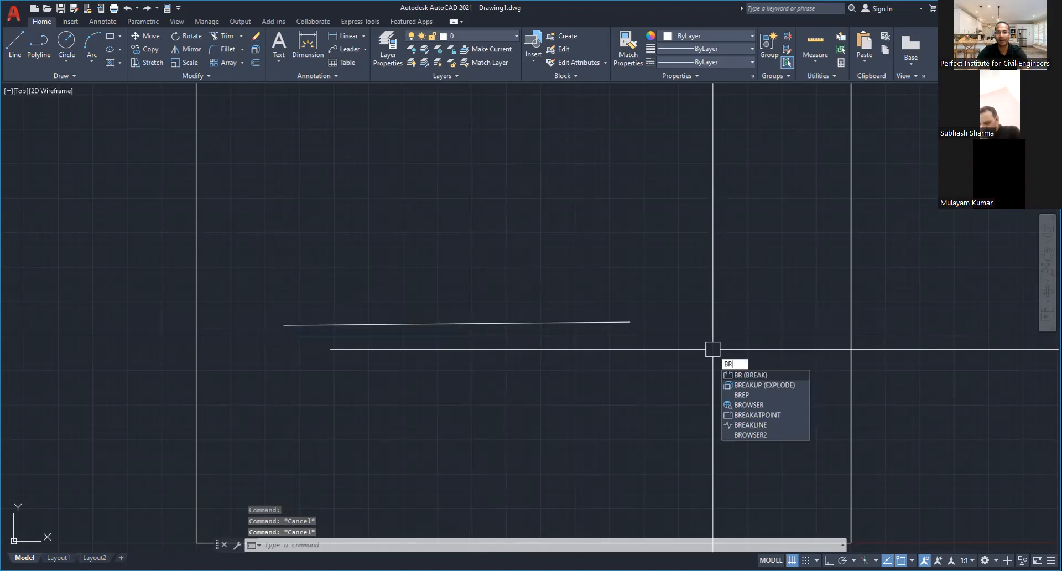
{"action": "key", "text": "Return"}
{"action": "left_click", "coordinate": [507, 323]}
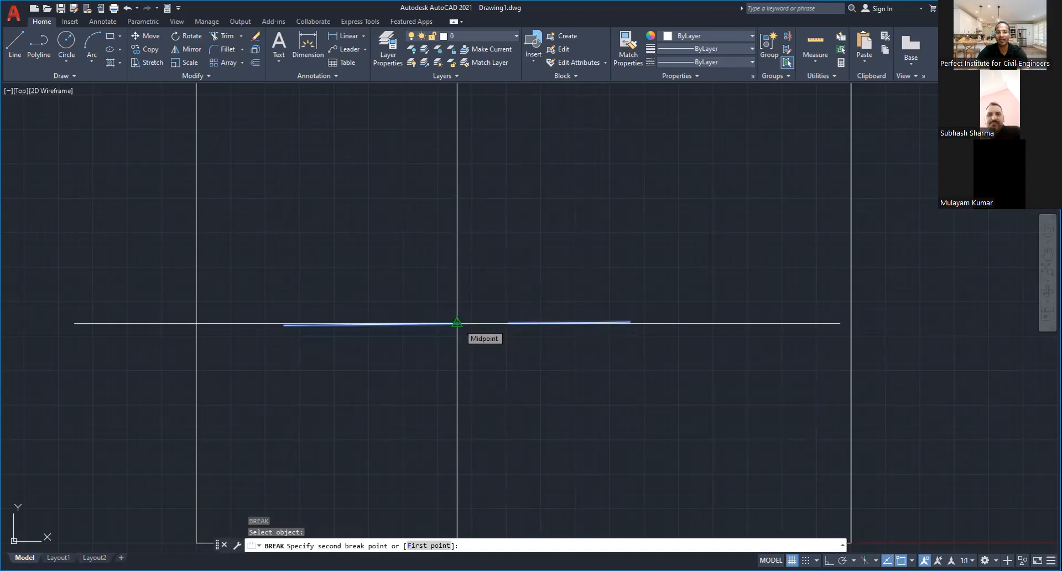
{"action": "left_click", "coordinate": [457, 323]}
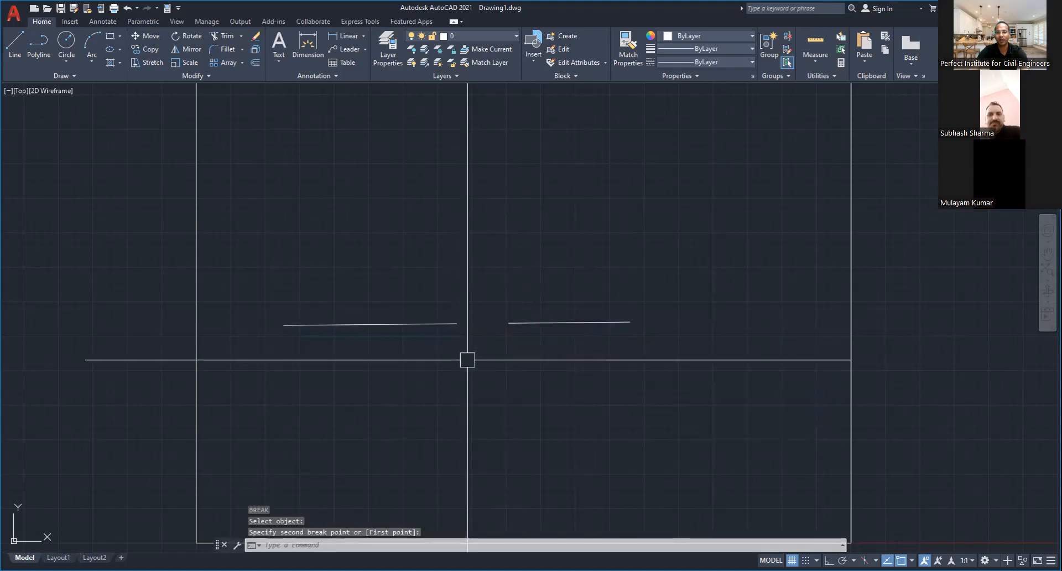
Step: Undo the gap made in the line
{"action": "key", "text": "ctrl+z"}
{"action": "key", "text": "Escape"}
{"action": "key", "text": "Escape"}
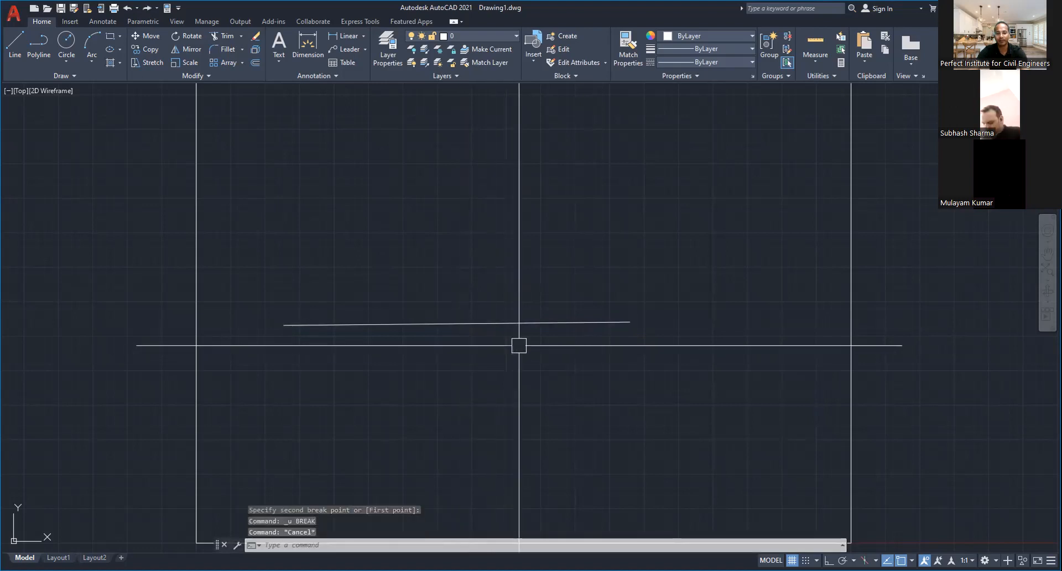
{"action": "type", "text": "u"}
{"action": "key", "text": "Return"}
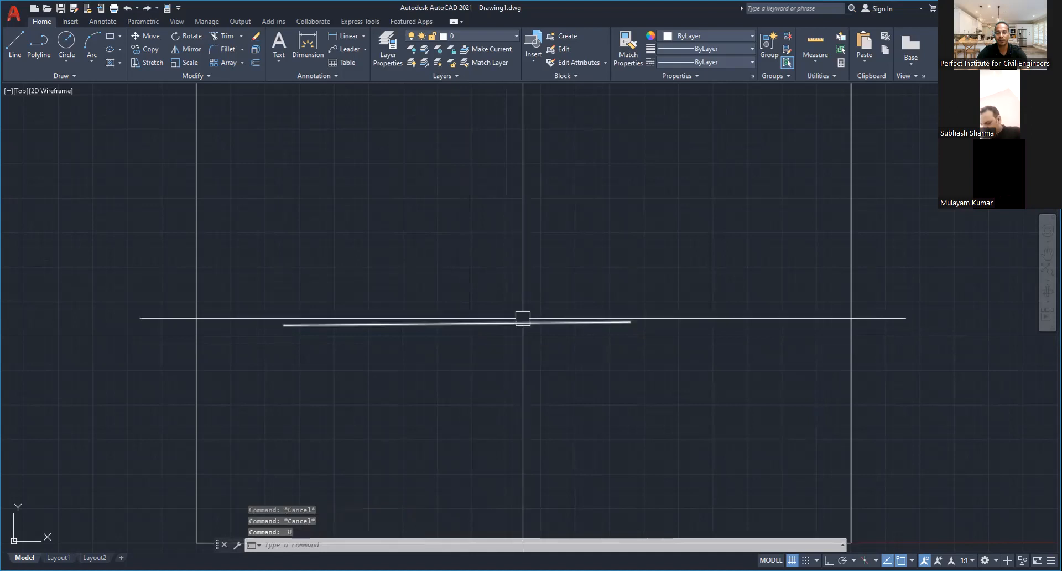
{"action": "left_click", "coordinate": [477, 326]}
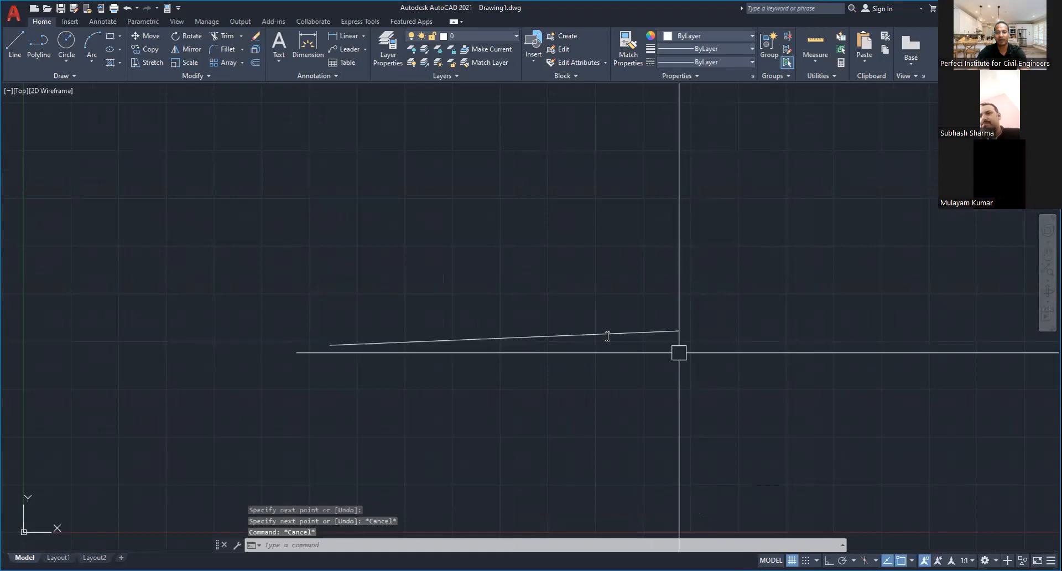
{"action": "key", "text": "Escape"}
{"action": "key", "text": "Escape"}
{"action": "key", "text": "Escape"}
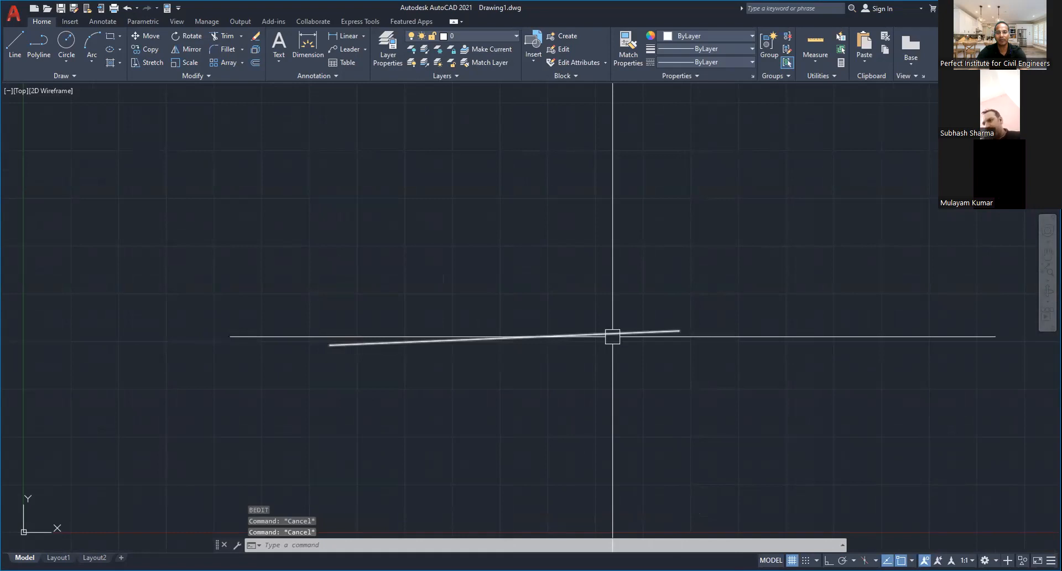
Step: Break the sloped line at a point towards its right end and select each piece to check the split
{"action": "left_click", "coordinate": [623, 336]}
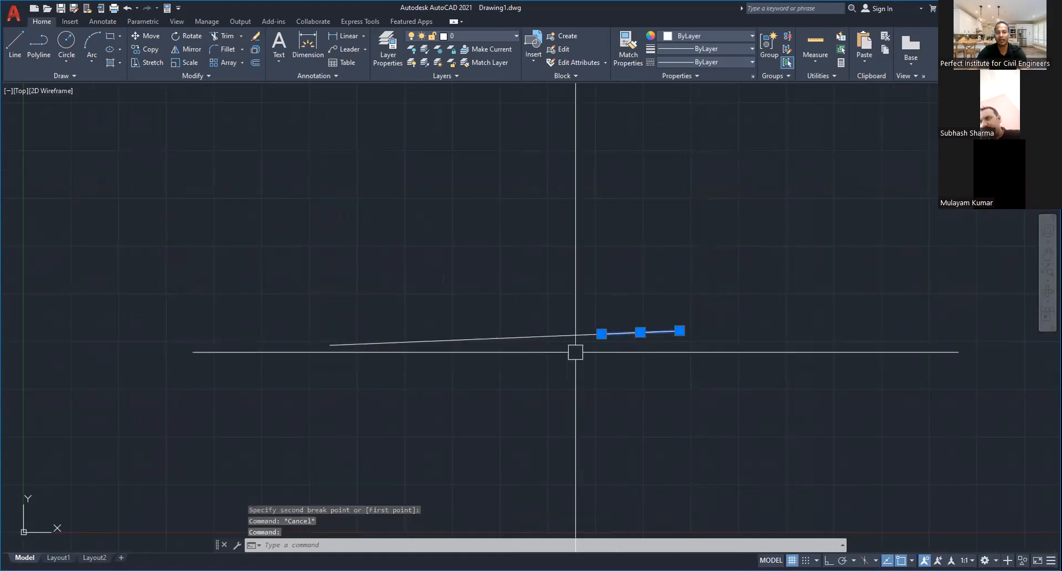
{"action": "key", "text": "Escape"}
{"action": "left_click", "coordinate": [566, 336]}
{"action": "key", "text": "Escape"}
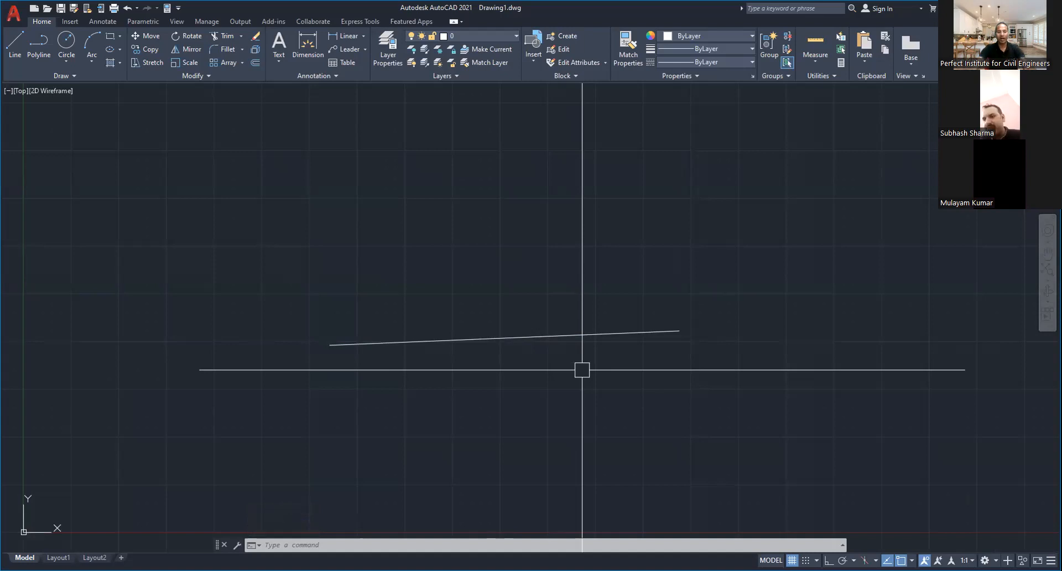
{"action": "key", "text": "Escape"}
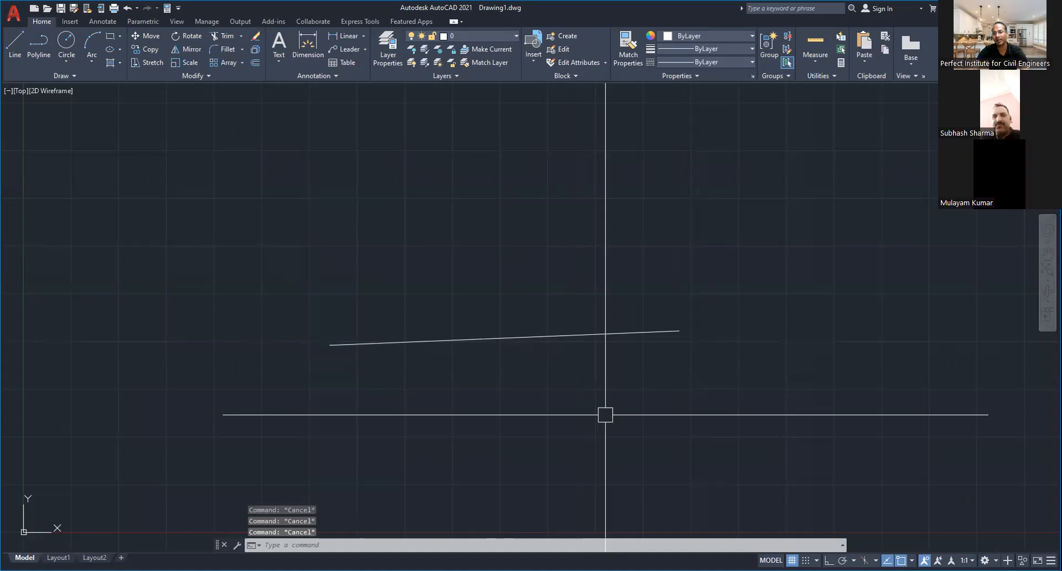
Step: Erase the sloped line from the drawing area
{"action": "type", "text": "e"}
{"action": "key", "text": "Return"}
{"action": "left_click", "coordinate": [605, 415]}
{"action": "left_click", "coordinate": [429, 352]}
{"action": "key", "text": "Return"}
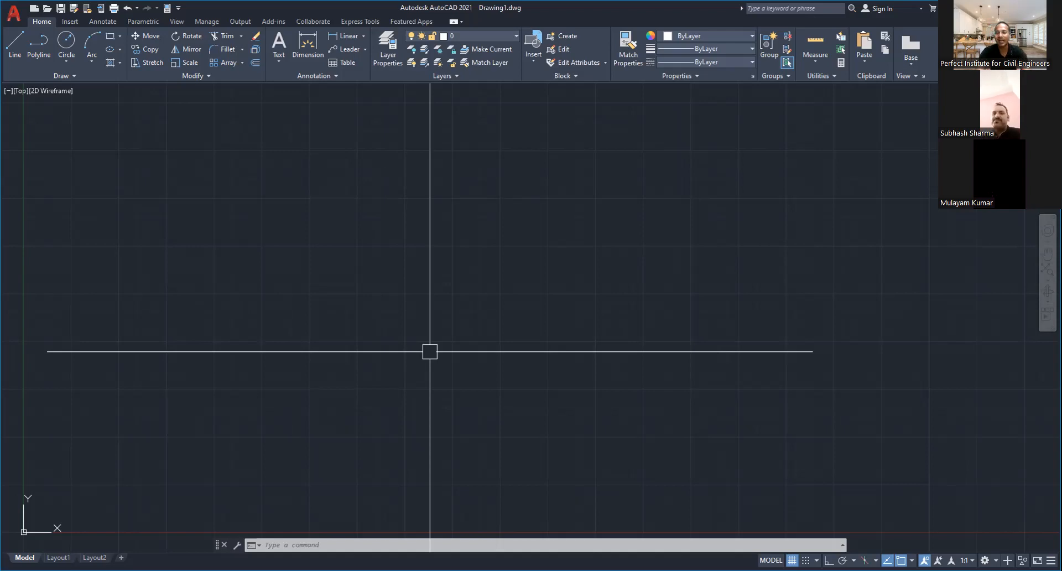
Step: Create a new layer named "Brick work" in the layer properties manager
{"action": "type", "text": "LA"}
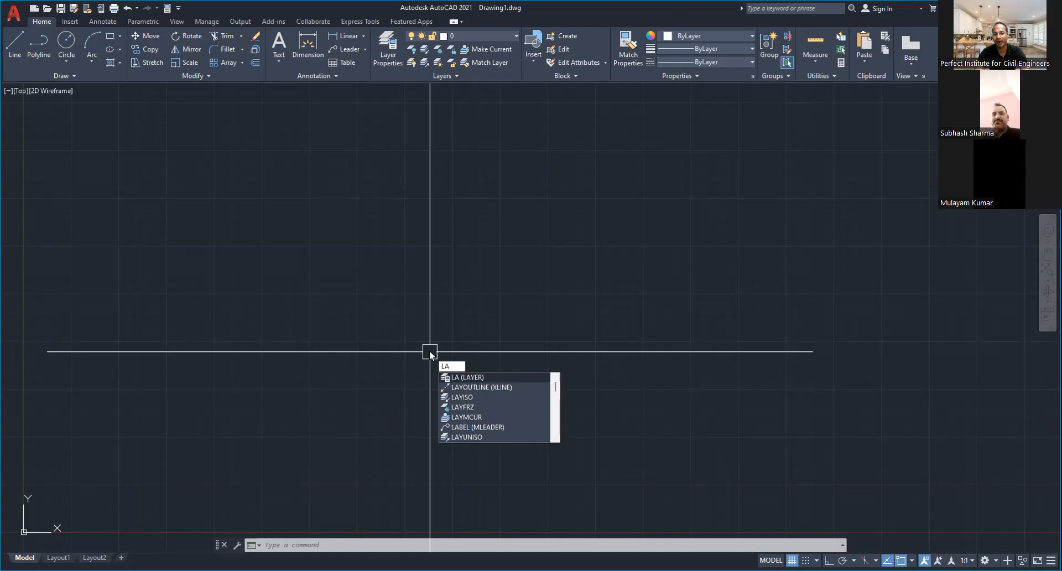
{"action": "key", "text": "Return"}
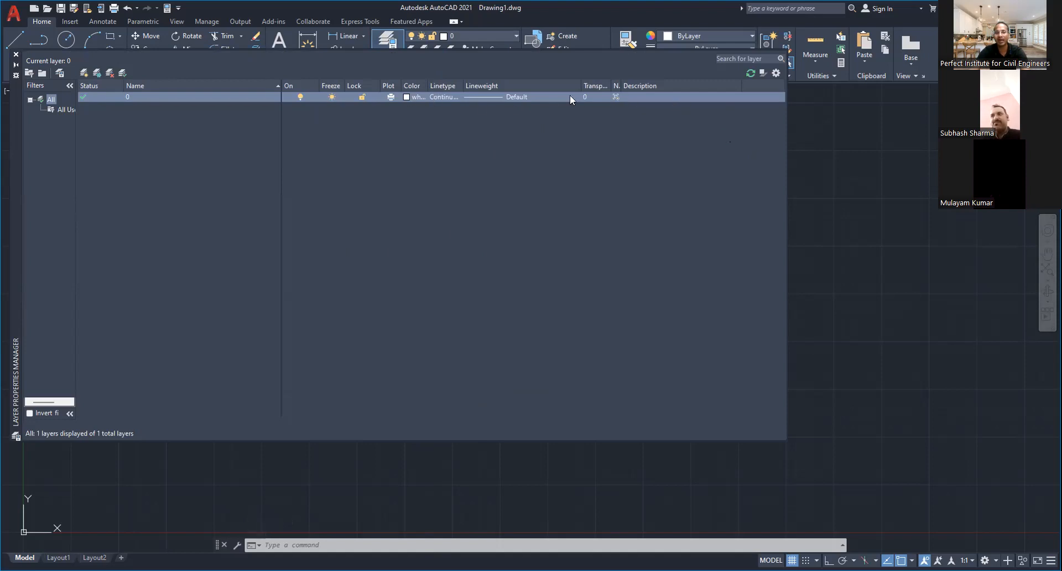
{"action": "left_click", "coordinate": [83, 73]}
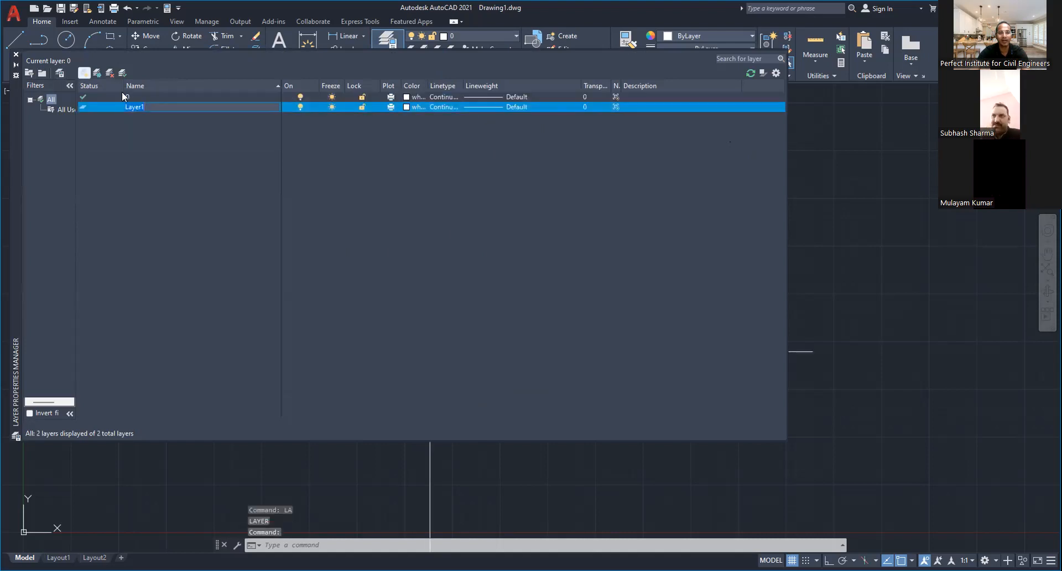
{"action": "type", "text": "Bric"}
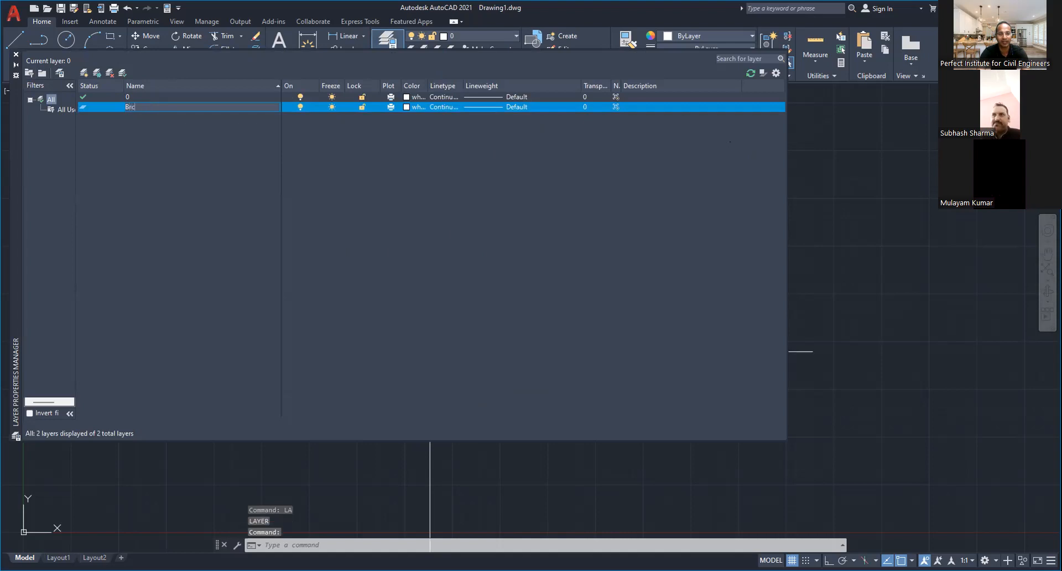
{"action": "type", "text": "k work"}
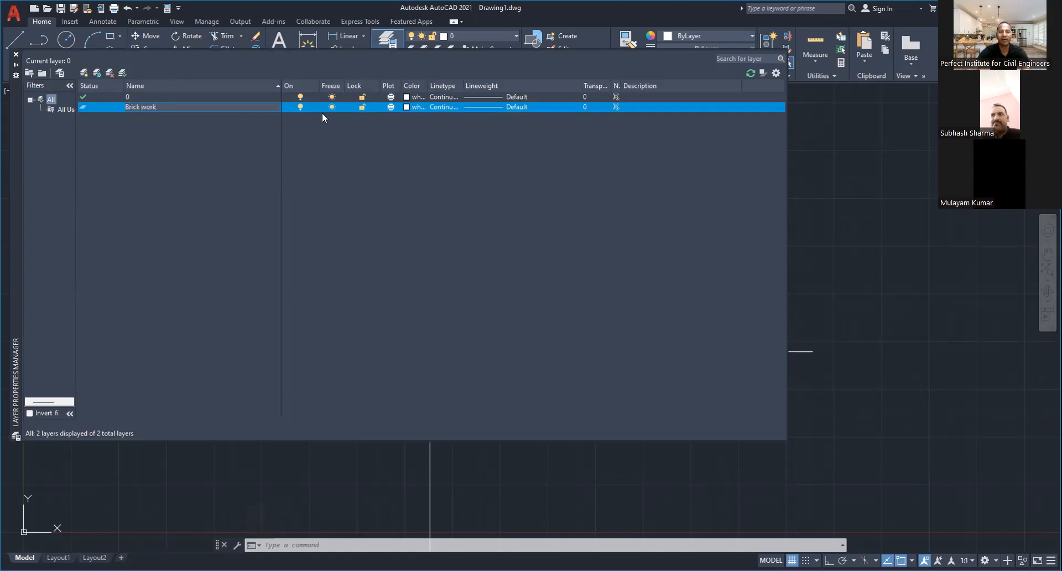
{"action": "key", "text": "Return"}
Step: Set the Brick work layer's colour to red, index colour 10
{"action": "left_click", "coordinate": [407, 107]}
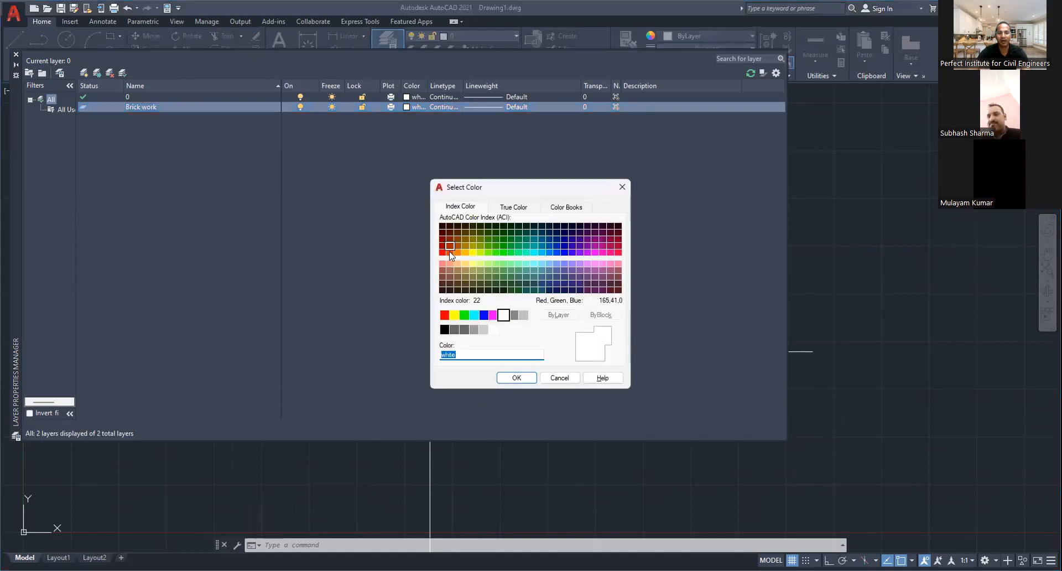
{"action": "left_click", "coordinate": [442, 252]}
{"action": "left_click", "coordinate": [516, 378]}
Step: Set the Brick work layer's lineweight to 0.20 mm and close the layer manager
{"action": "left_click", "coordinate": [487, 108]}
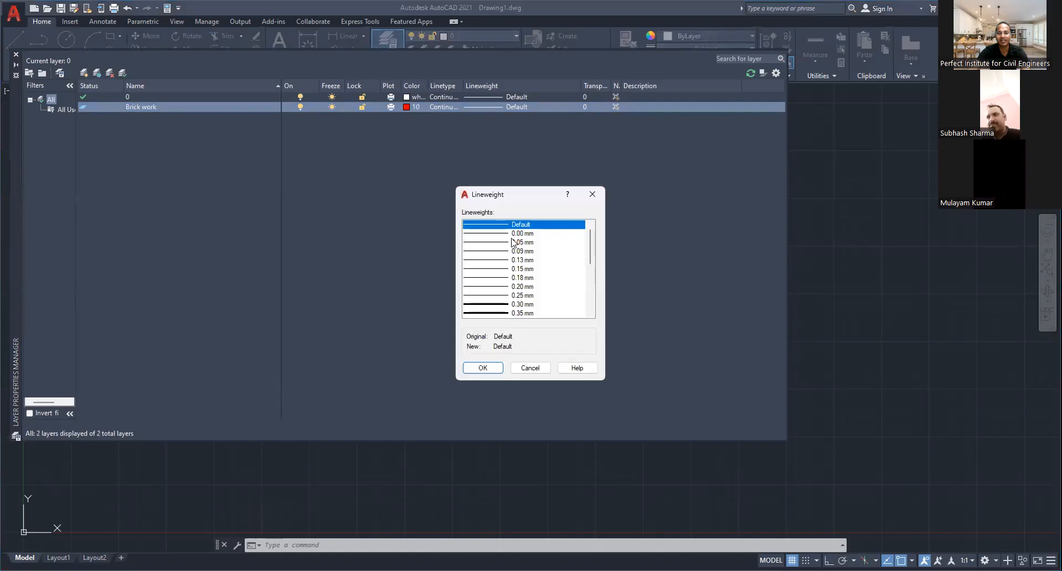
{"action": "left_click", "coordinate": [501, 242]}
{"action": "left_click", "coordinate": [490, 252]}
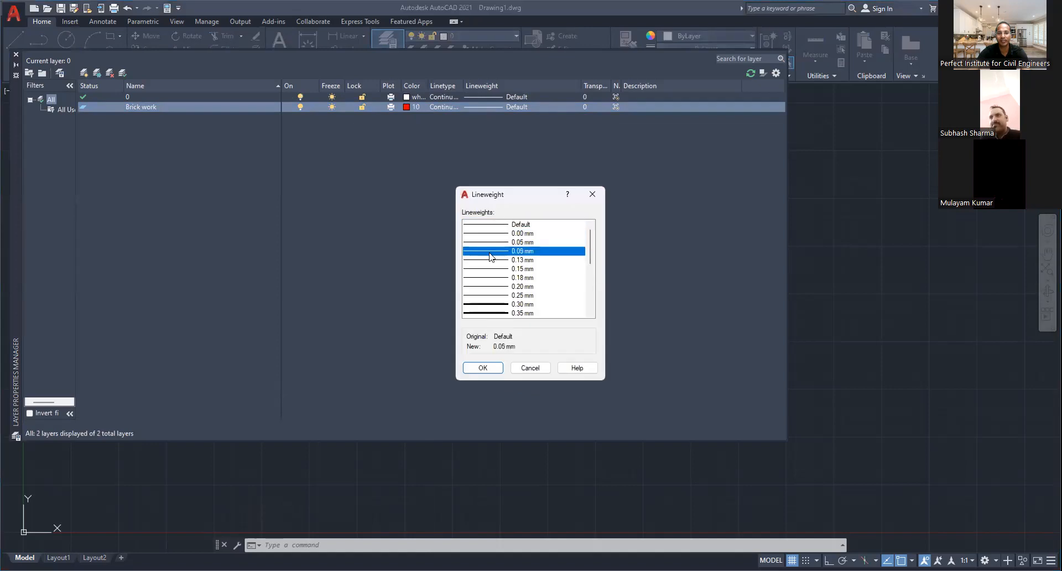
{"action": "left_click", "coordinate": [490, 287]}
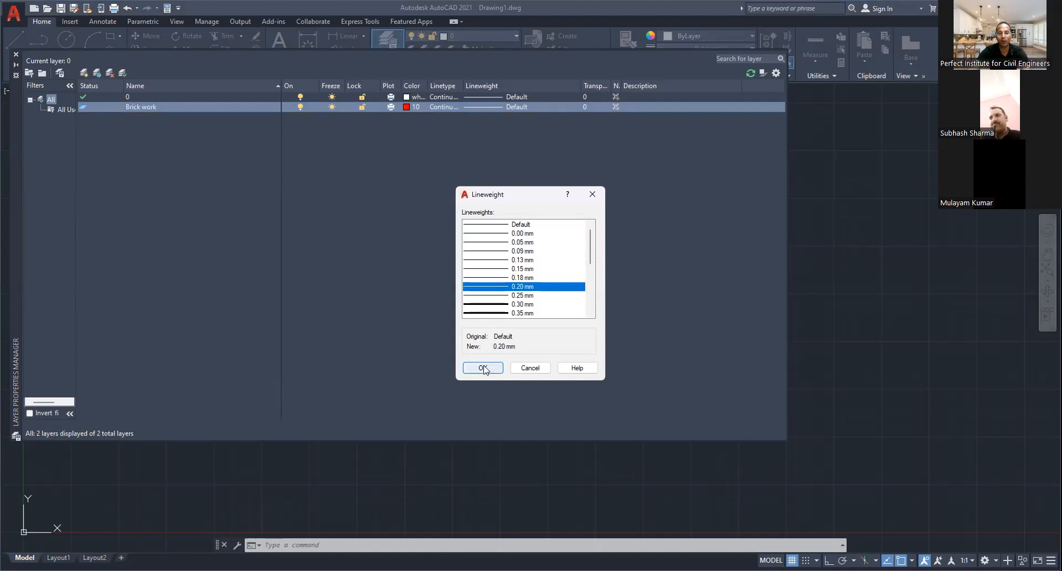
{"action": "left_click", "coordinate": [483, 368]}
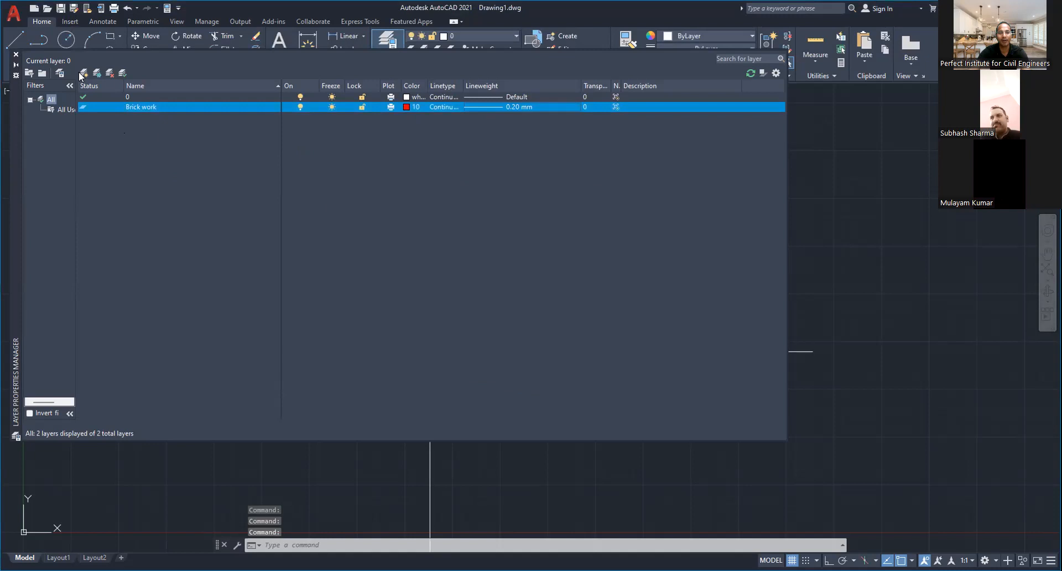
{"action": "left_click", "coordinate": [16, 55]}
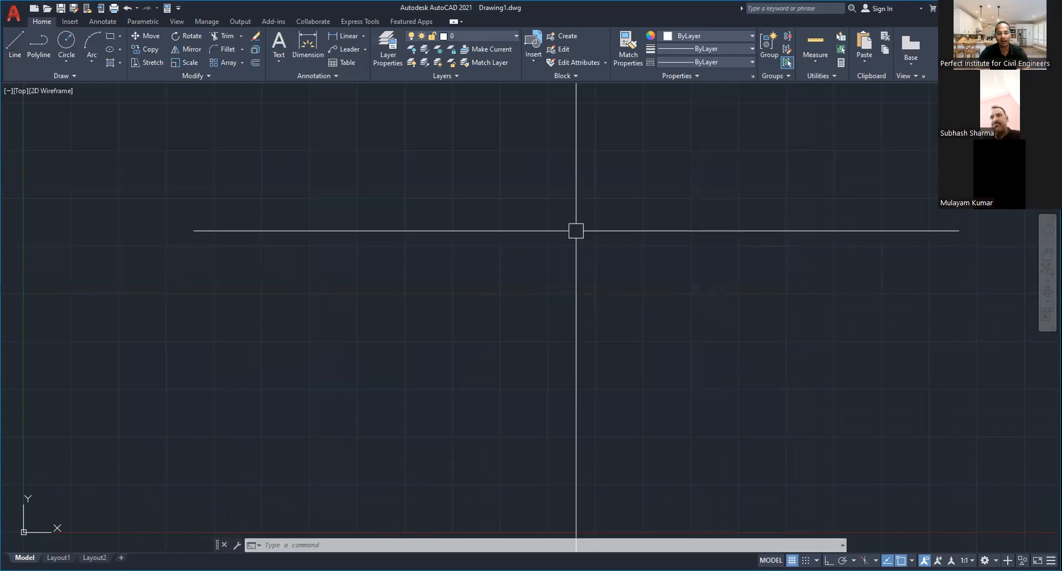
Step: Reopen the layer manager, make Brick work the current layer, and close the manager
{"action": "type", "text": "la"}
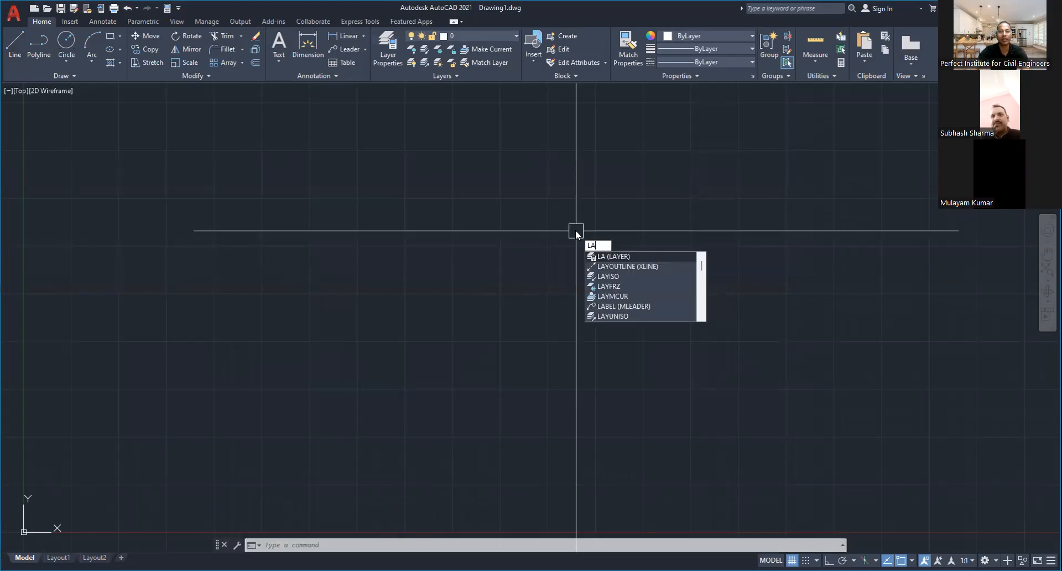
{"action": "key", "text": "Return"}
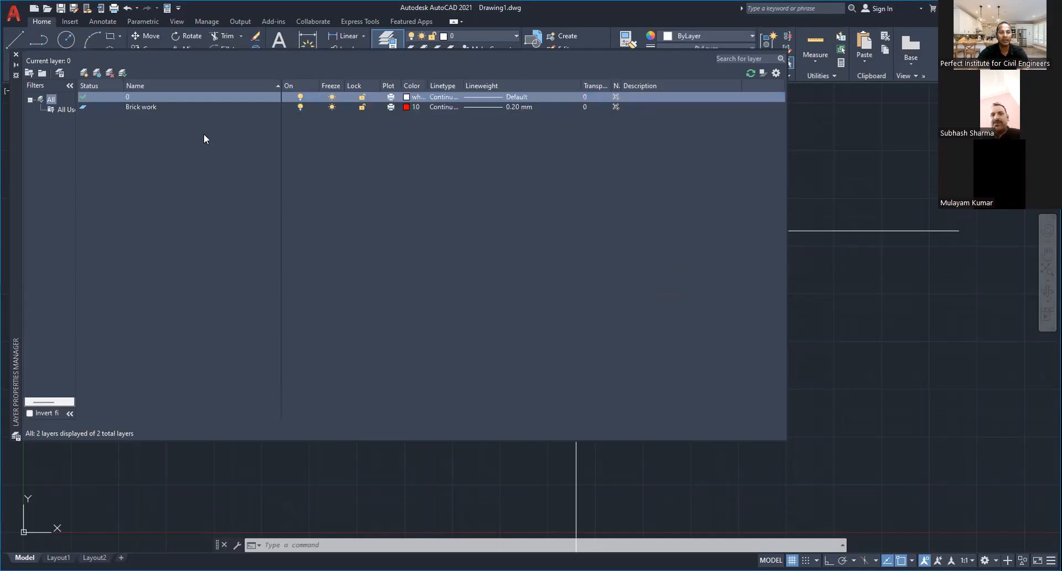
{"action": "double_click", "coordinate": [81, 108]}
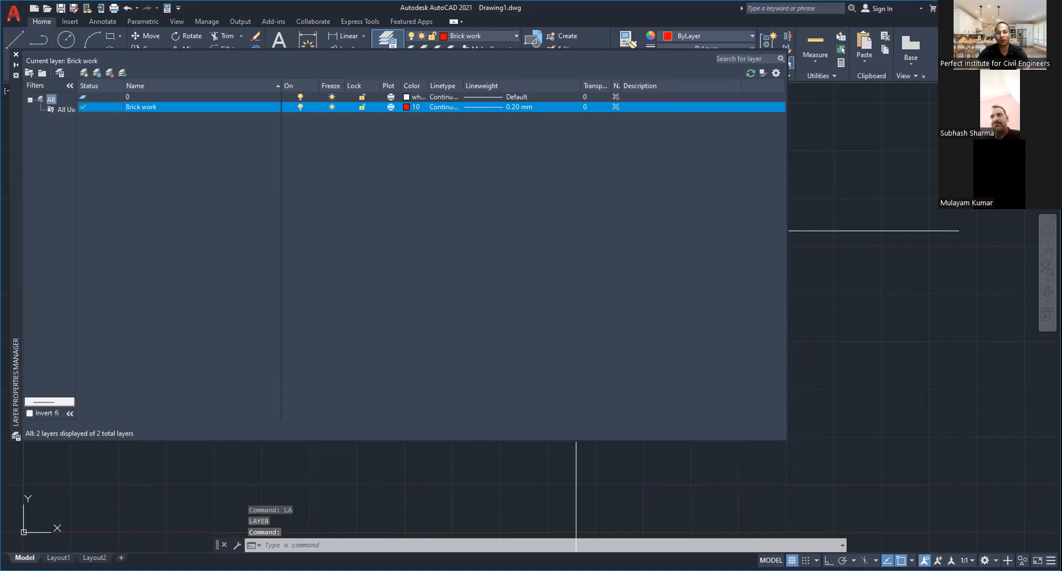
{"action": "left_click", "coordinate": [16, 54]}
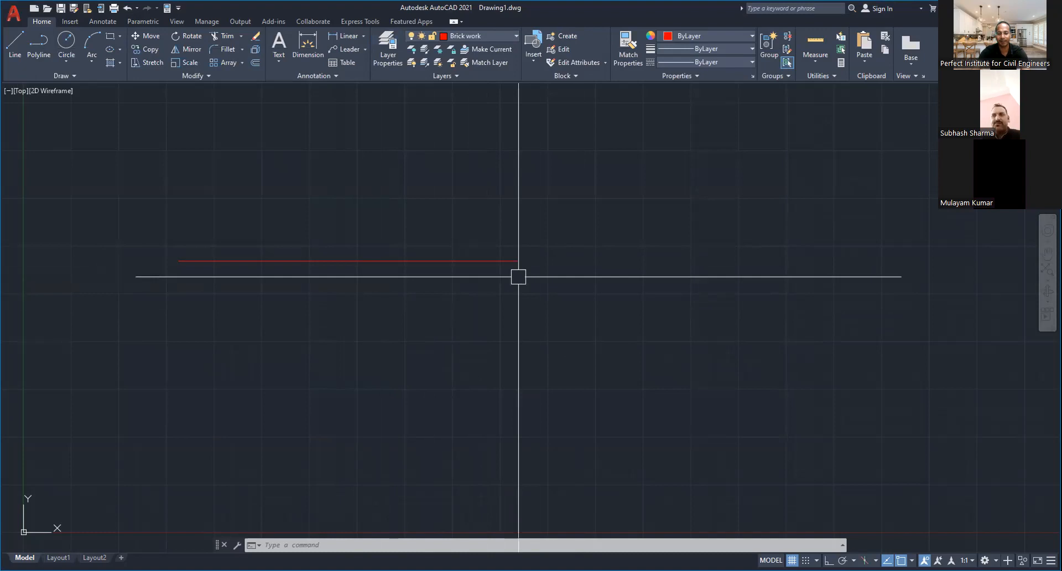
Step: Finish the red line, open the object properties and check the line's layer and colour assignment
{"action": "key", "text": "Escape"}
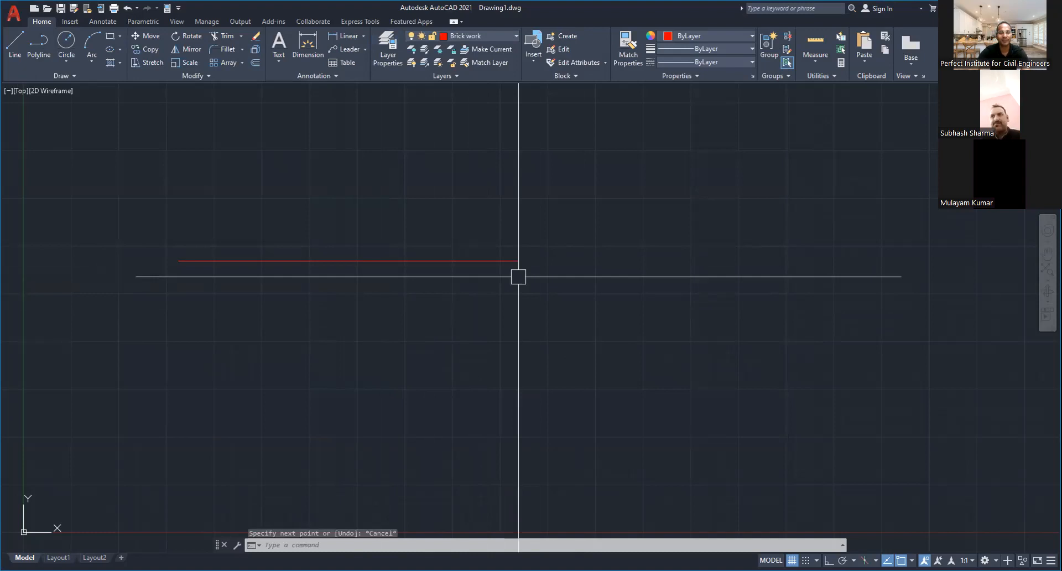
{"action": "type", "text": "PR"}
{"action": "key", "text": "Return"}
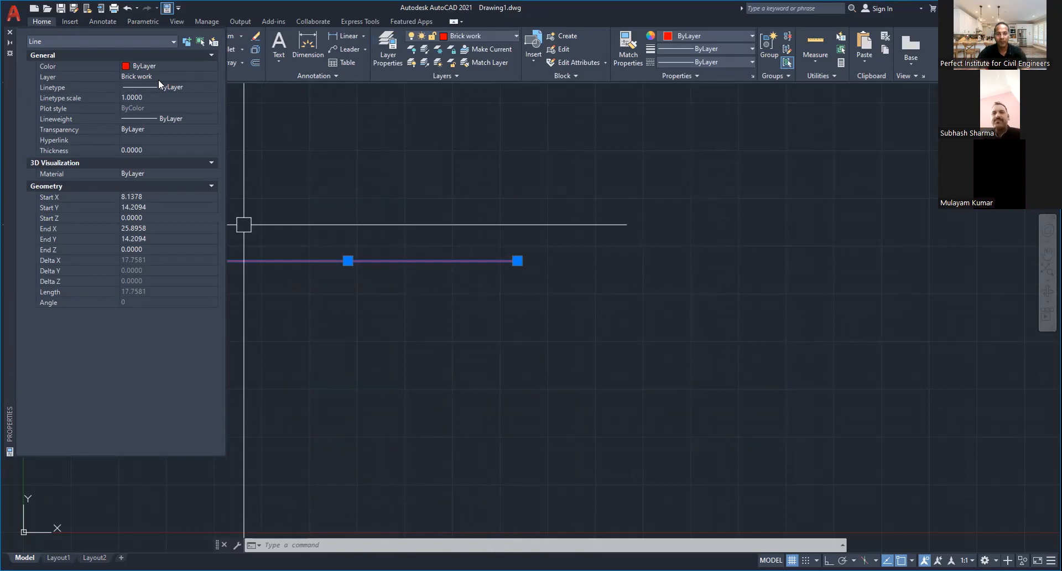
{"action": "key", "text": "Escape"}
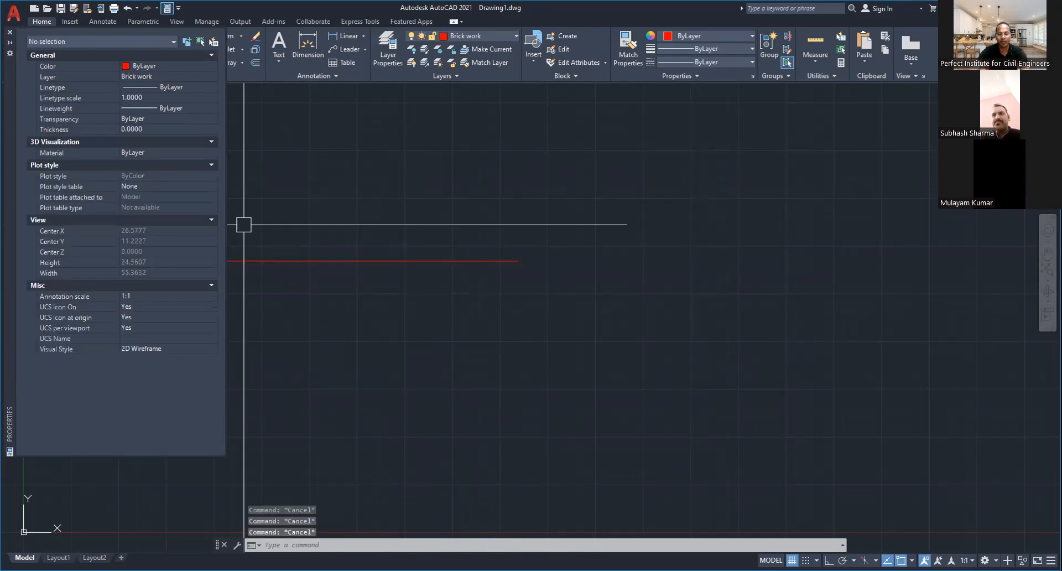
Step: Create a new layer named "RCC" and set its colour to blue, index colour 170
{"action": "type", "text": "la"}
{"action": "key", "text": "Return"}
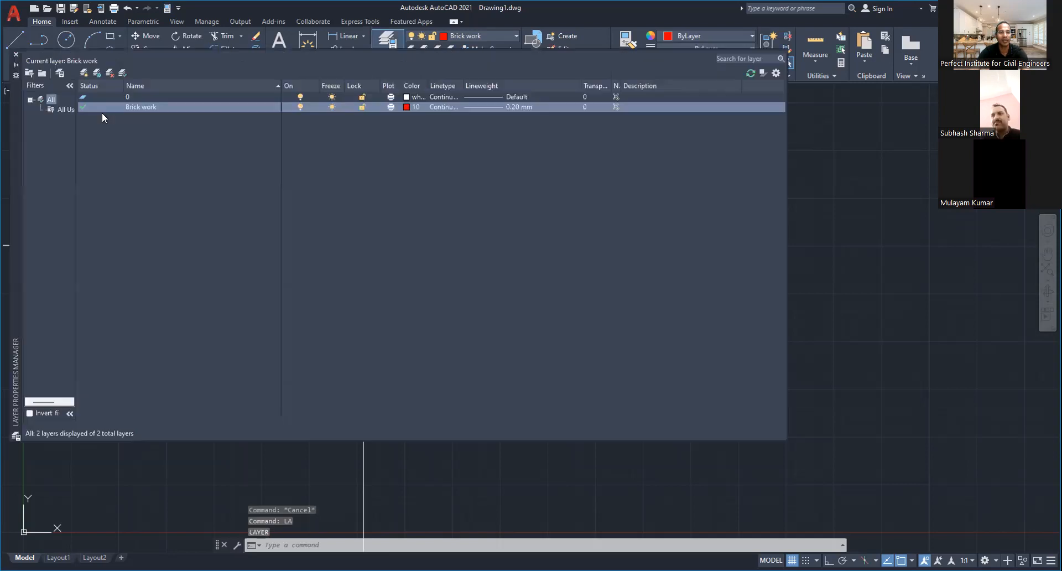
{"action": "left_click", "coordinate": [83, 73]}
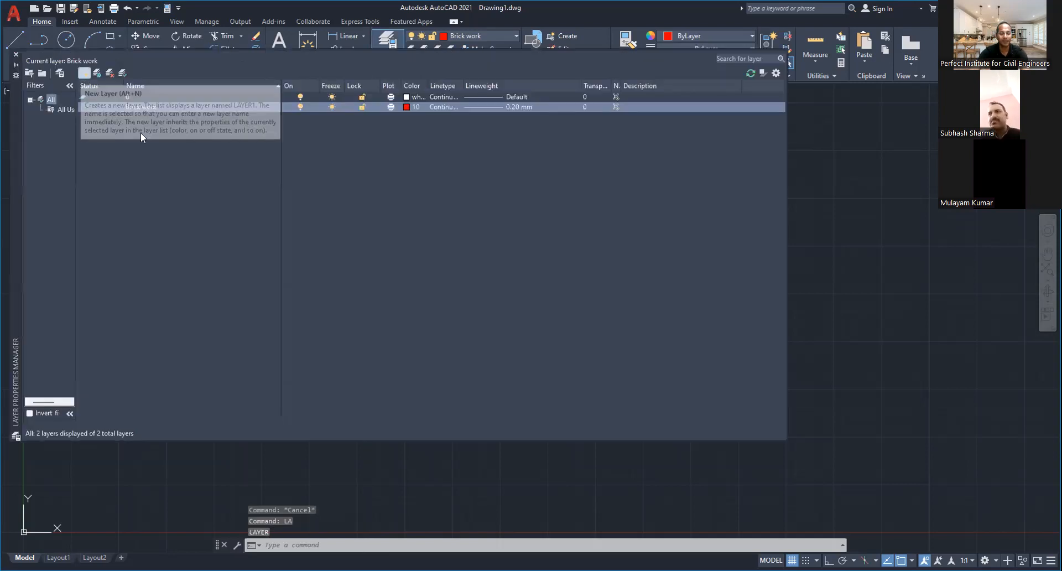
{"action": "type", "text": "RCC"}
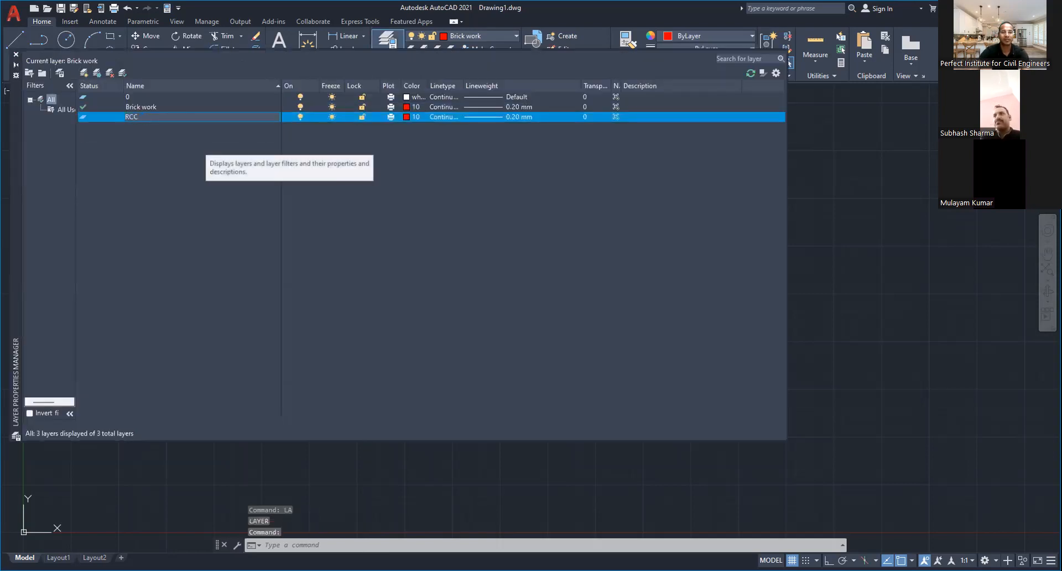
{"action": "left_click", "coordinate": [413, 118]}
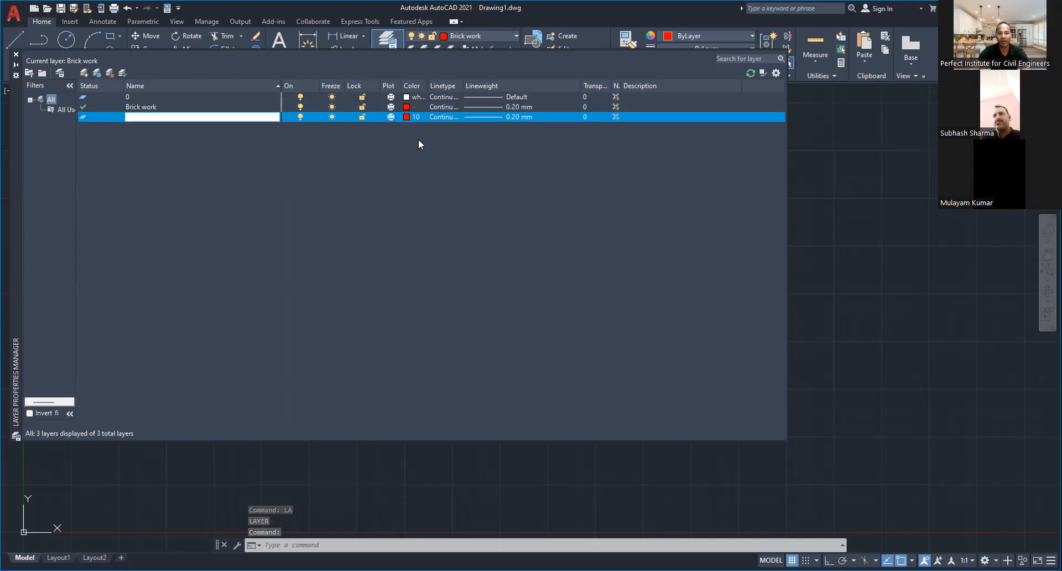
{"action": "left_click", "coordinate": [565, 253]}
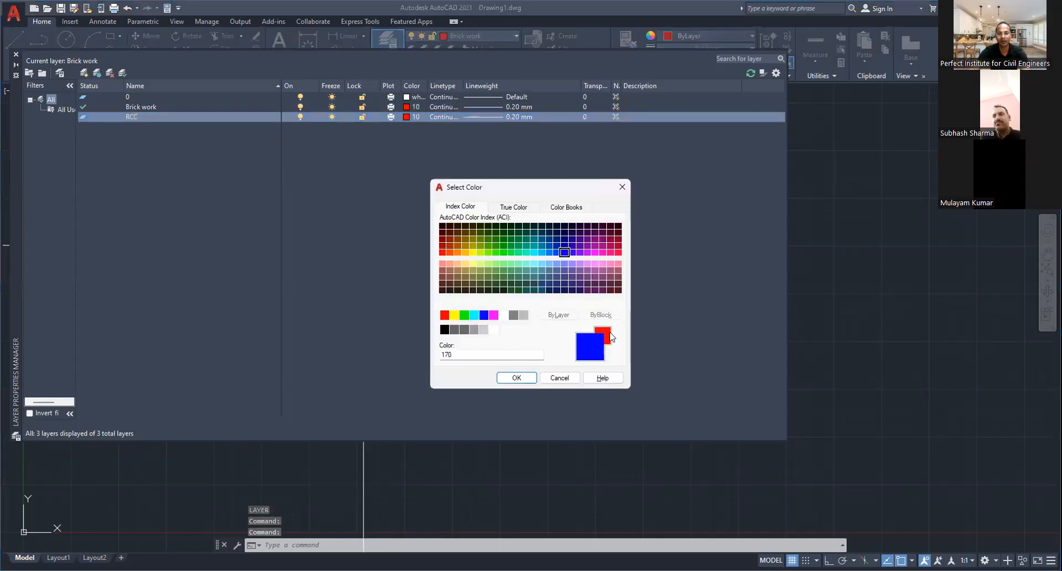
{"action": "left_click", "coordinate": [516, 377]}
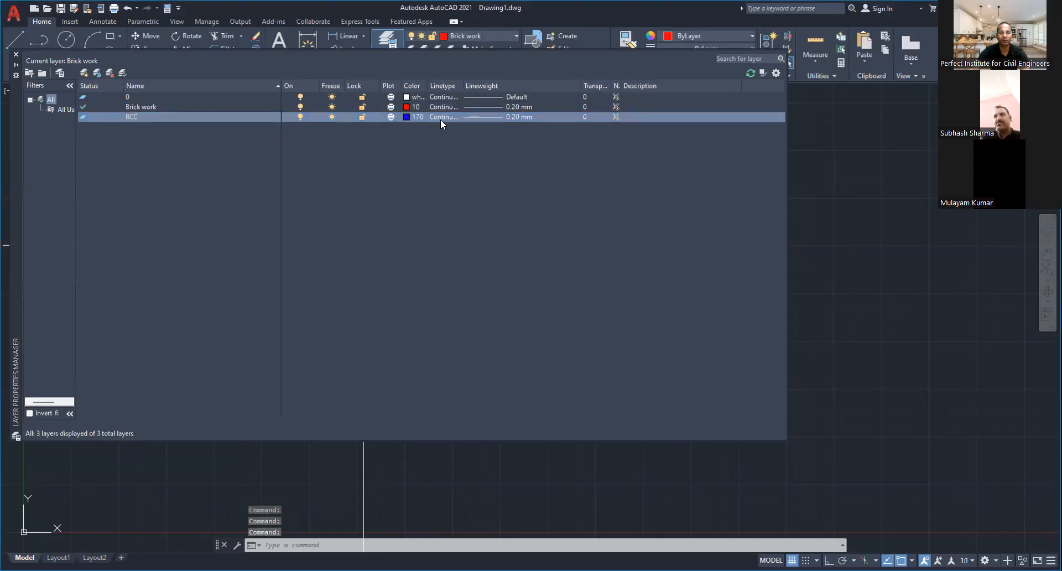
Step: Create a new layer named "PCC", set its colour to green, and close the layer manager
{"action": "left_click", "coordinate": [83, 73]}
{"action": "type", "text": "PCC"}
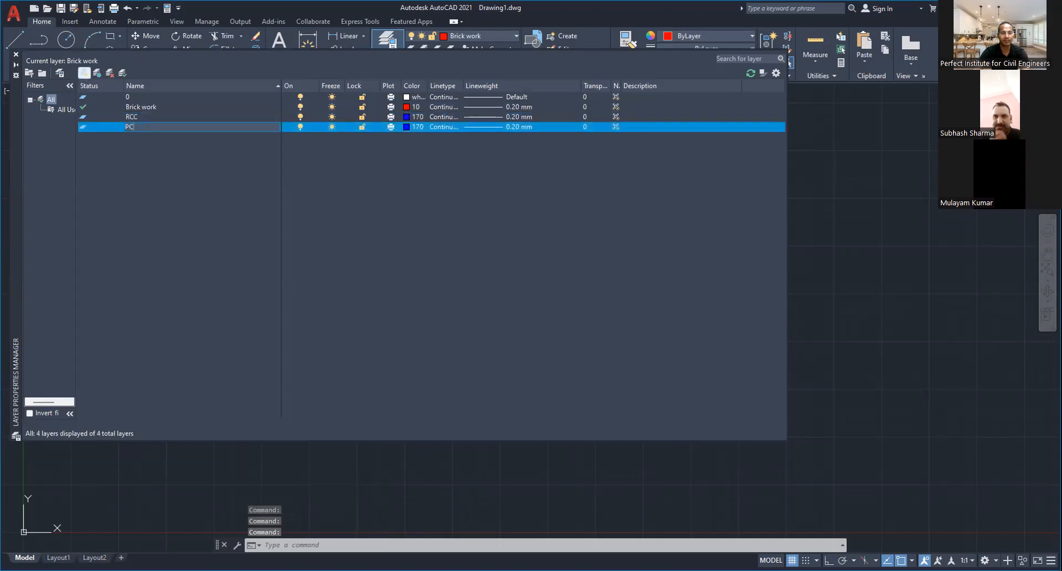
{"action": "left_click", "coordinate": [408, 124]}
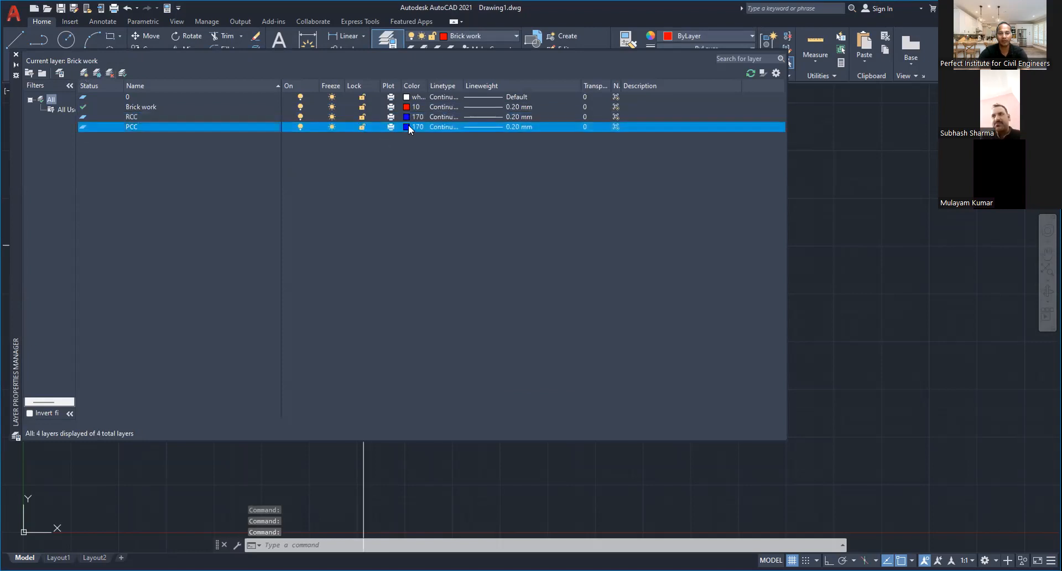
{"action": "left_click", "coordinate": [408, 125]}
{"action": "left_click", "coordinate": [464, 315]}
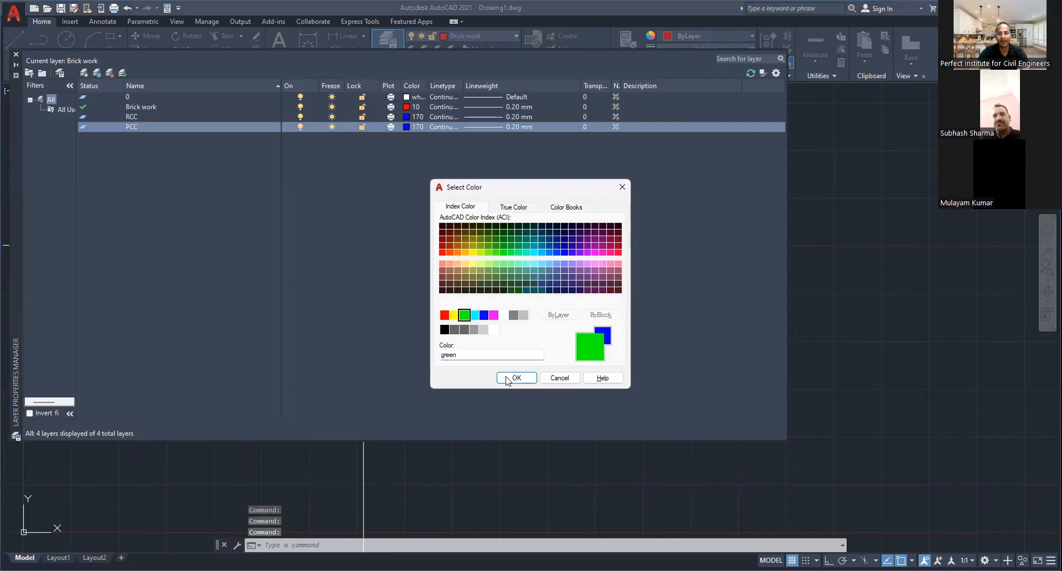
{"action": "left_click", "coordinate": [512, 378]}
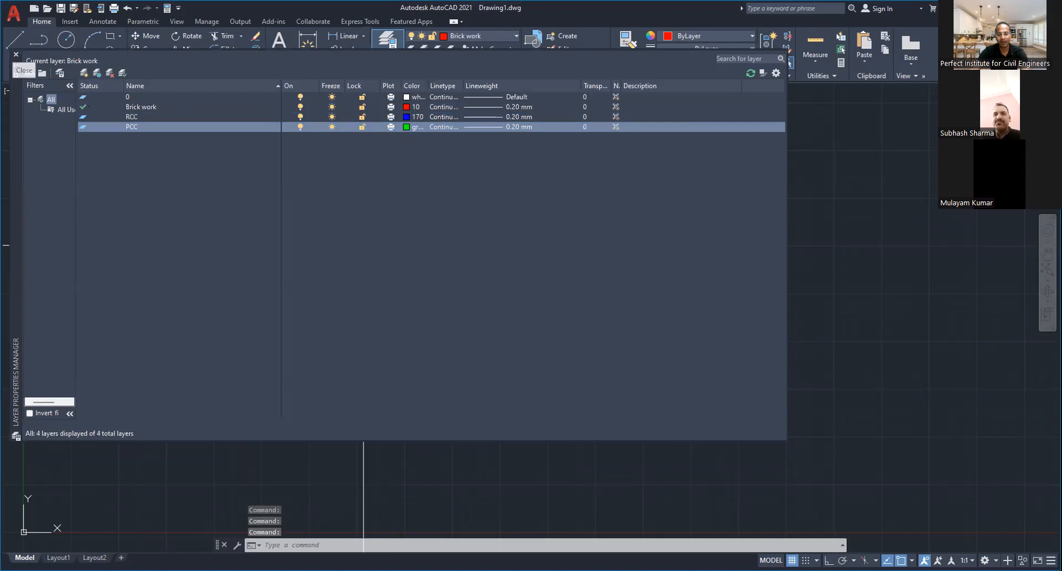
{"action": "left_click", "coordinate": [16, 54]}
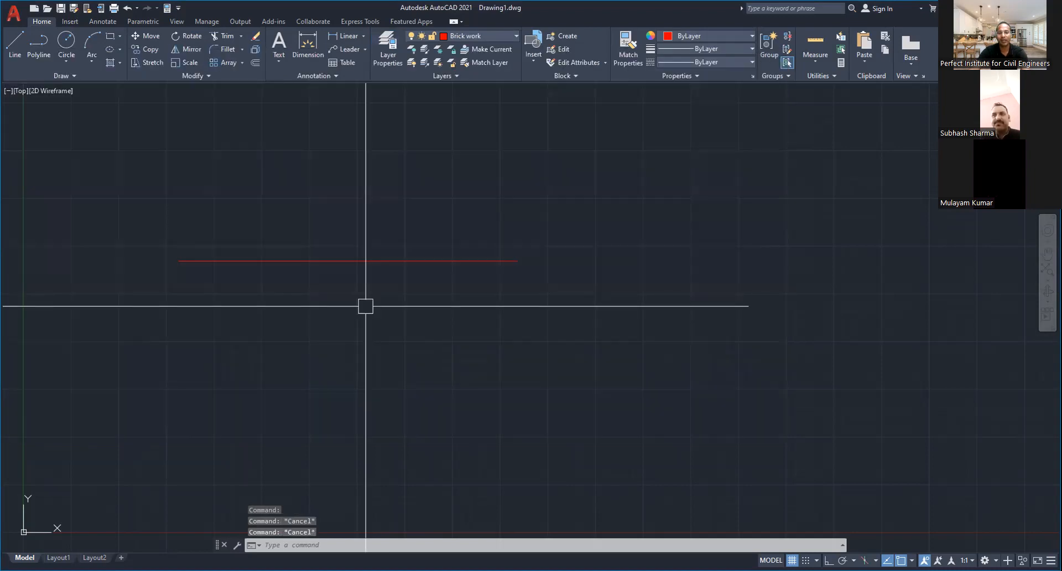
Step: Draw a slightly sloping line below the existing red line on the Brick work layer
{"action": "type", "text": "l"}
{"action": "key", "text": "Return"}
{"action": "left_click", "coordinate": [547, 337]}
{"action": "left_click", "coordinate": [261, 327]}
{"action": "key", "text": "Escape"}
{"action": "key", "text": "Escape"}
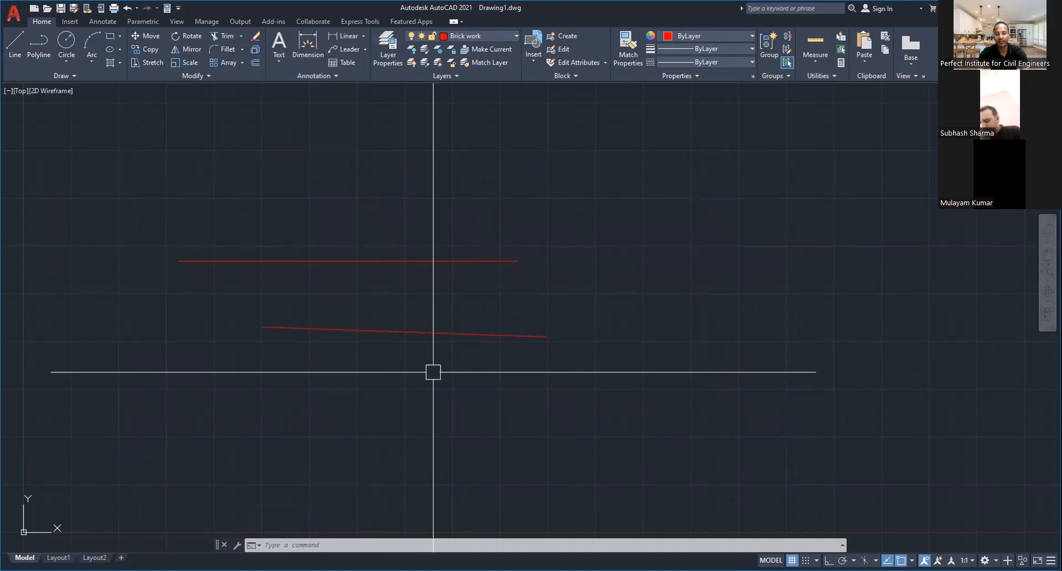
Step: Open the properties with nothing selected and make PCC the current layer
{"action": "type", "text": "CH"}
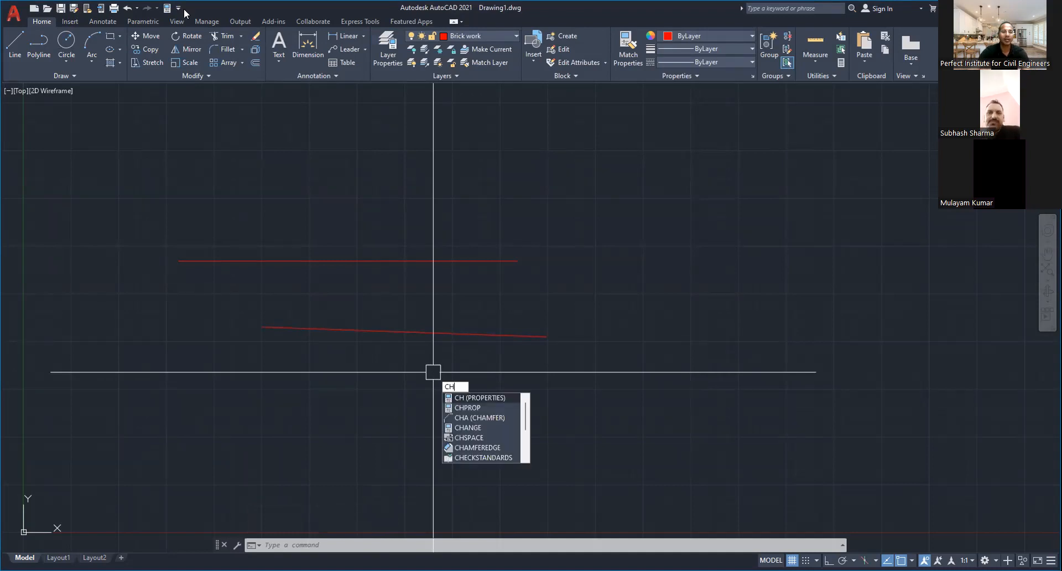
{"action": "key", "text": "Return"}
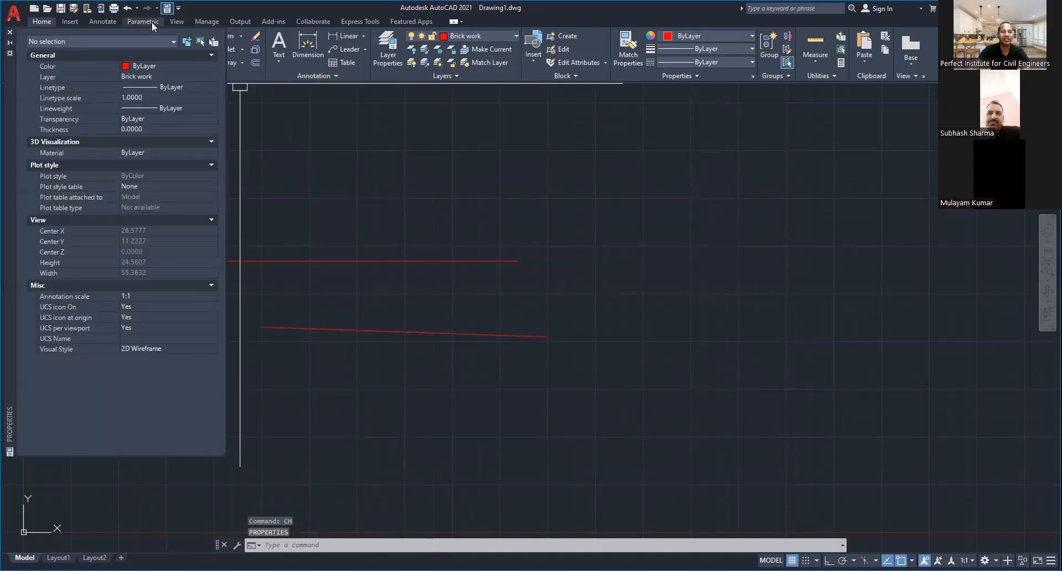
{"action": "left_click", "coordinate": [146, 76]}
{"action": "left_click", "coordinate": [213, 78]}
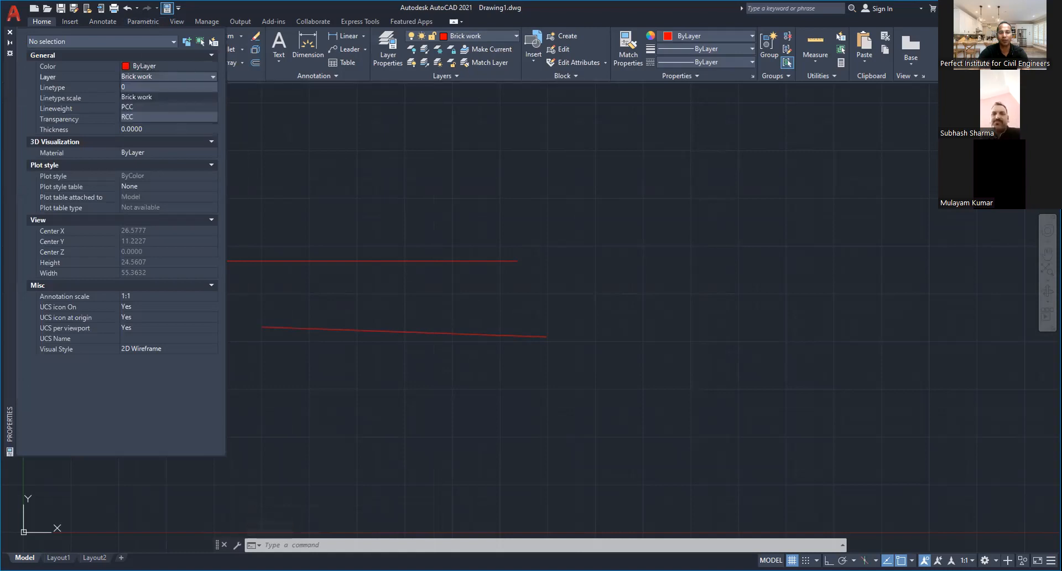
{"action": "left_click", "coordinate": [133, 107]}
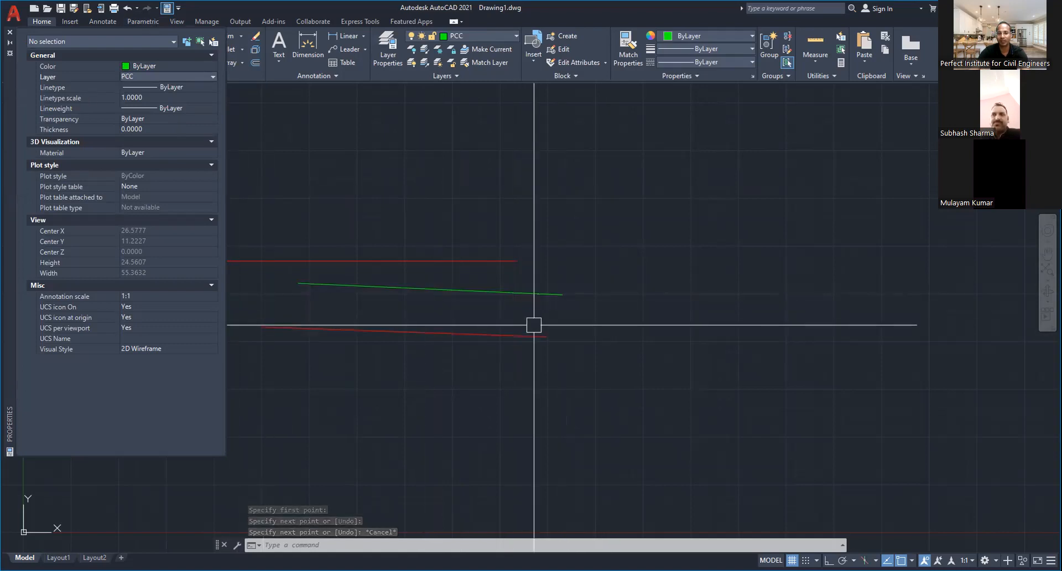
Step: Draw an irregular many-sided outline of connected lines on the PCC layer, crossing the existing lines
{"action": "middle_click_drag", "start_coordinate": [520, 318], "coordinate": [556, 311]}
{"action": "key", "text": "Escape"}
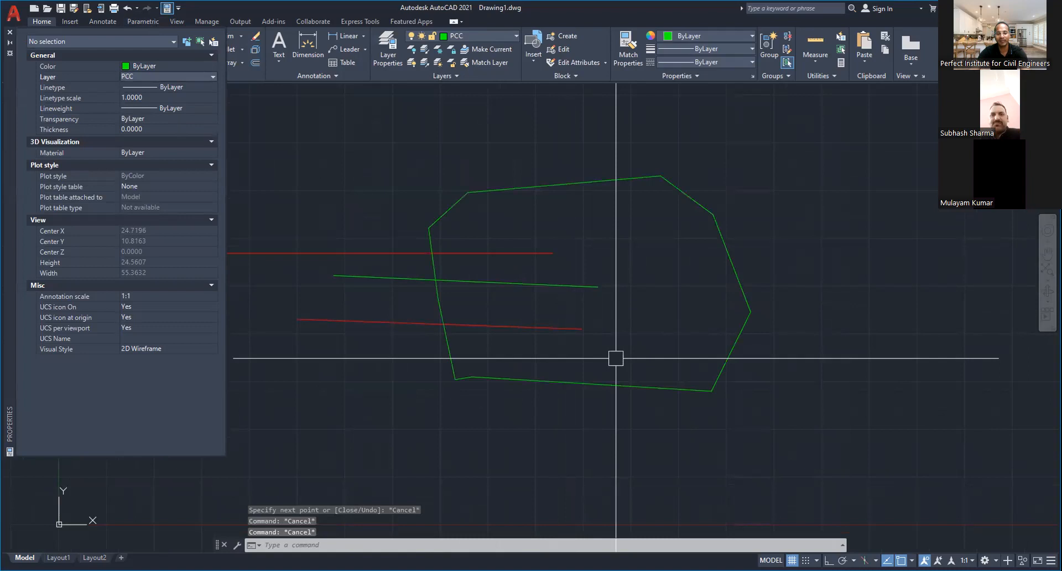
{"action": "key", "text": "Escape"}
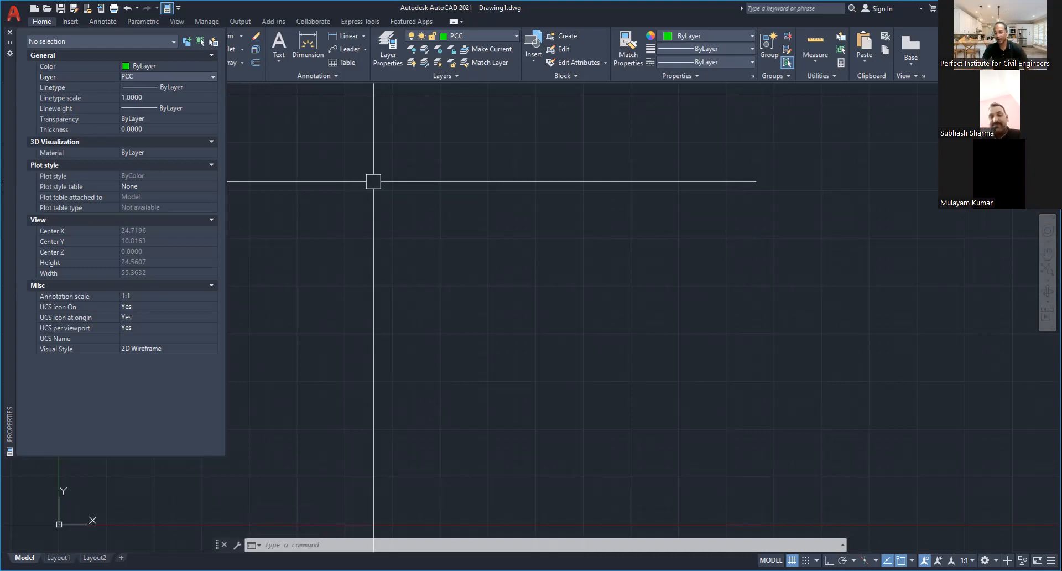
Step: Examine how far the empty model space extends around the origin
{"action": "scroll", "coordinate": [460, 241], "scroll_direction": "down", "scroll_amount": 4}
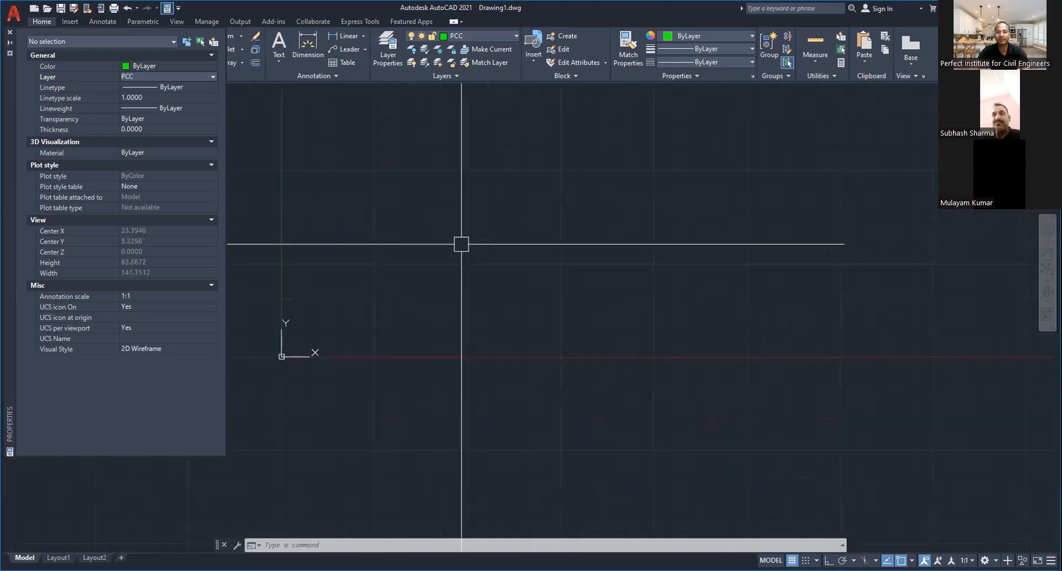
{"action": "scroll", "coordinate": [427, 301], "scroll_direction": "down", "scroll_amount": 20}
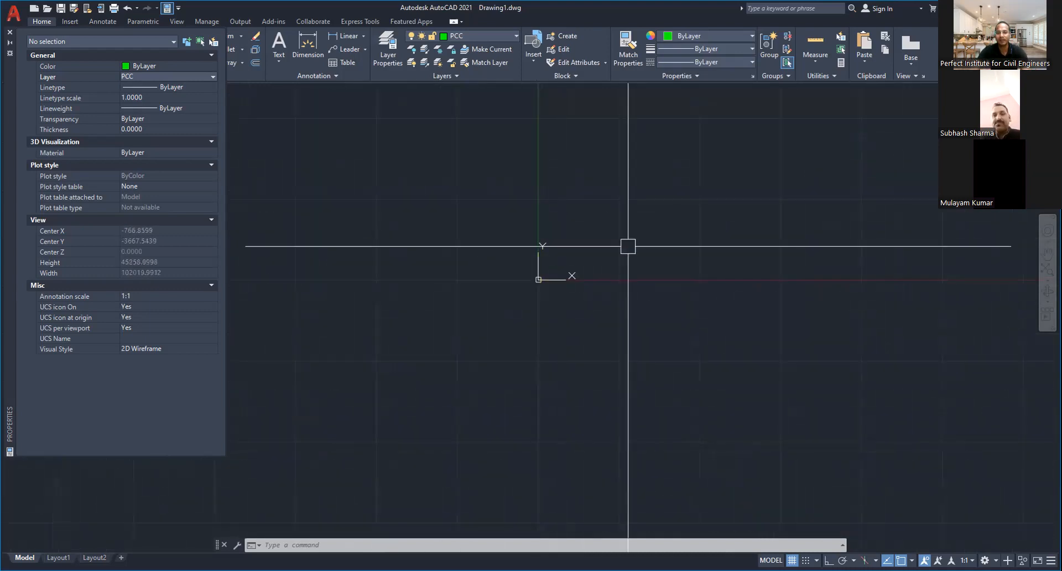
{"action": "middle_click_drag", "start_coordinate": [628, 246], "coordinate": [323, 531]}
{"action": "scroll", "coordinate": [541, 322], "scroll_direction": "down", "scroll_amount": 20}
{"action": "middle_click_drag", "start_coordinate": [540, 322], "coordinate": [368, 442]}
{"action": "scroll", "coordinate": [443, 361], "scroll_direction": "down", "scroll_amount": 10}
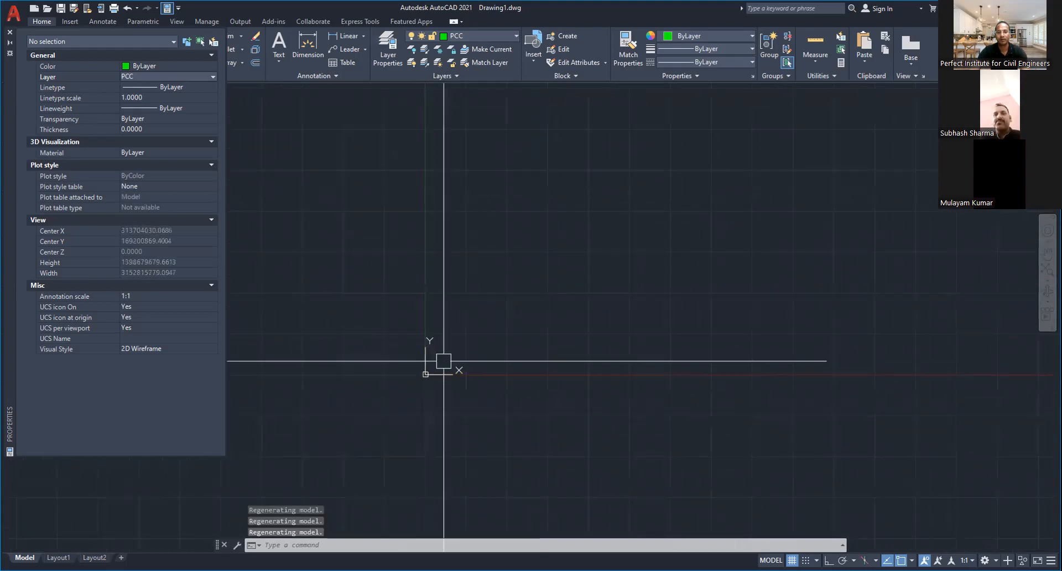
{"action": "key", "text": "Escape"}
{"action": "key", "text": "Escape"}
{"action": "key", "text": "Escape"}
{"action": "key", "text": "Escape"}
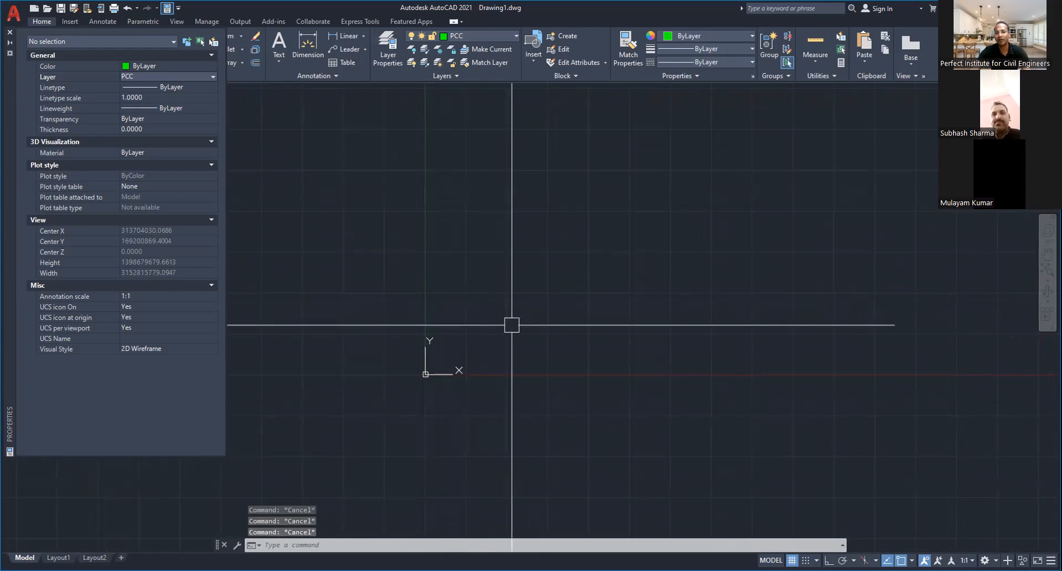
{"action": "scroll", "coordinate": [511, 325], "scroll_direction": "down", "scroll_amount": 10}
{"action": "scroll", "coordinate": [659, 367], "scroll_direction": "down", "scroll_amount": 8}
{"action": "mouse_move", "coordinate": [579, 401]}
{"action": "middle_mouse_down"}
{"action": "mouse_move", "coordinate": [569, 402]}
{"action": "mouse_move", "coordinate": [389, 50]}
{"action": "middle_mouse_up"}
{"action": "scroll", "coordinate": [614, 227], "scroll_direction": "up", "scroll_amount": 4}
{"action": "middle_click_drag", "start_coordinate": [614, 227], "coordinate": [498, 244]}
{"action": "scroll", "coordinate": [498, 243], "scroll_direction": "up", "scroll_amount": 2}
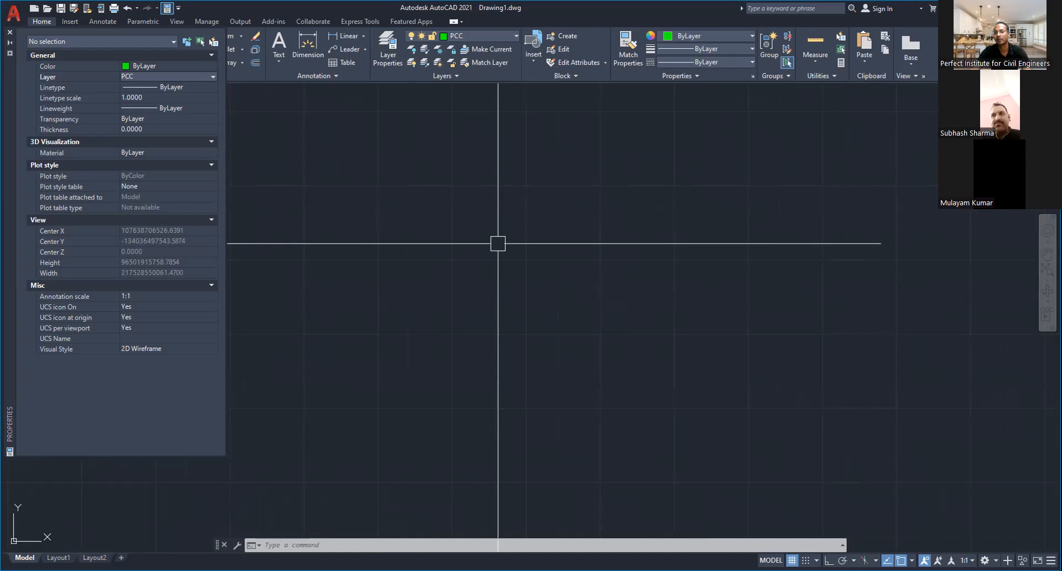
{"action": "scroll", "coordinate": [536, 228], "scroll_direction": "down", "scroll_amount": 5}
{"action": "middle_click_drag", "start_coordinate": [557, 220], "coordinate": [485, 294]}
{"action": "scroll", "coordinate": [514, 265], "scroll_direction": "down", "scroll_amount": 5}
{"action": "scroll", "coordinate": [596, 249], "scroll_direction": "down", "scroll_amount": 6}
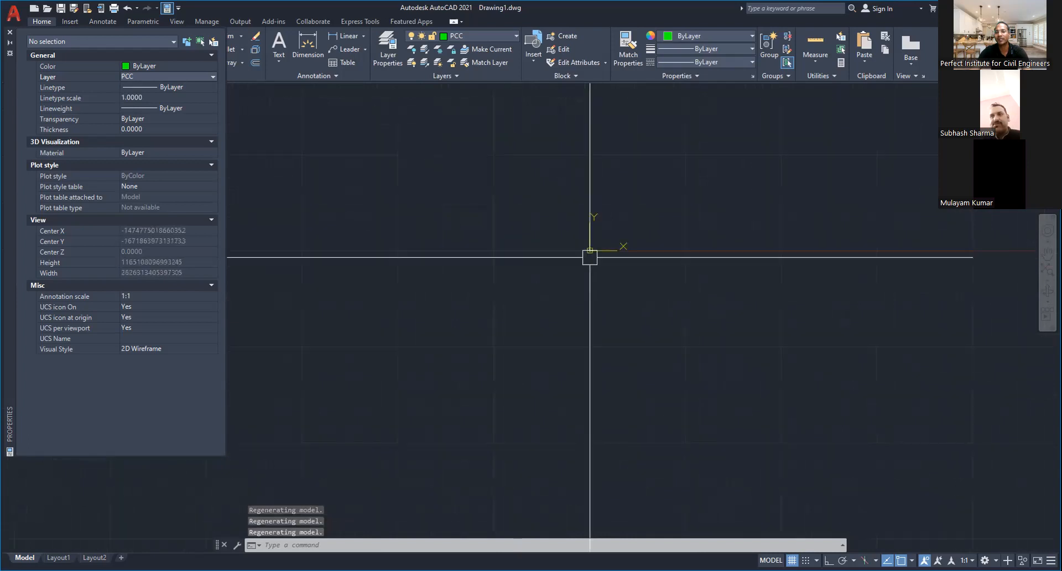
{"action": "middle_click_drag", "start_coordinate": [632, 209], "coordinate": [337, 278]}
{"action": "scroll", "coordinate": [489, 244], "scroll_direction": "down", "scroll_amount": 5}
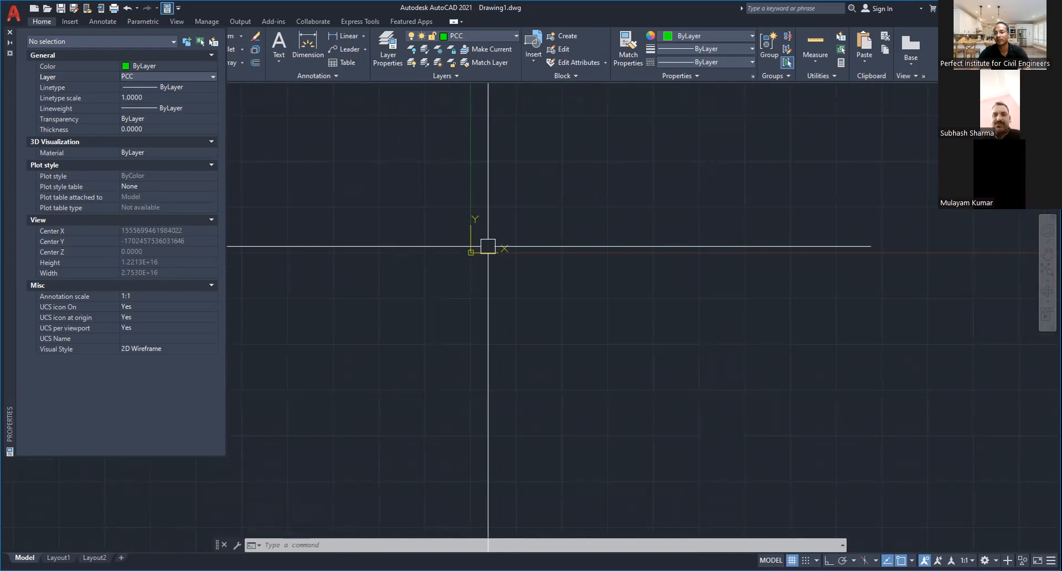
Step: Undo the recent view changes and select everything in the drawing to locate the line, clearing the selection again
{"action": "key", "text": "ctrl+z"}
{"action": "key", "text": "ctrl+a"}
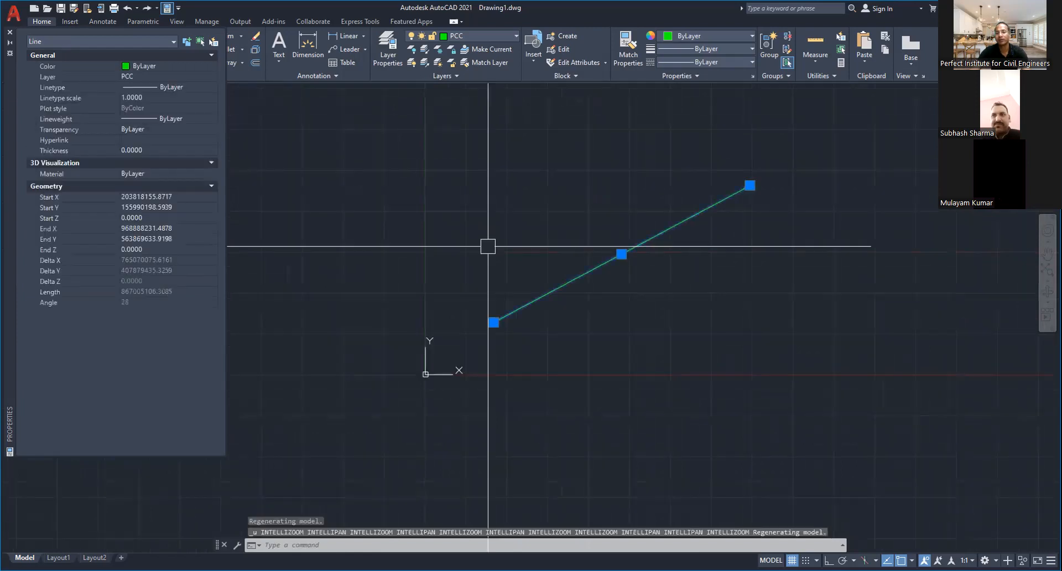
{"action": "key", "text": "Escape"}
{"action": "key", "text": "Escape"}
{"action": "key", "text": "Escape"}
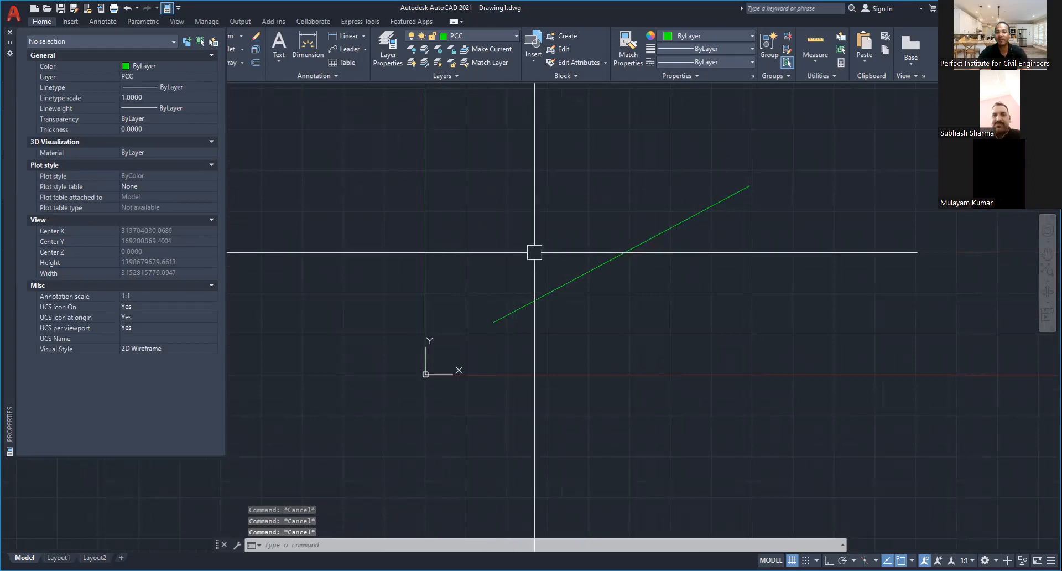
Step: Erase the diagonal green line above the origin
{"action": "type", "text": "e"}
{"action": "key", "text": "Return"}
{"action": "left_click", "coordinate": [621, 258]}
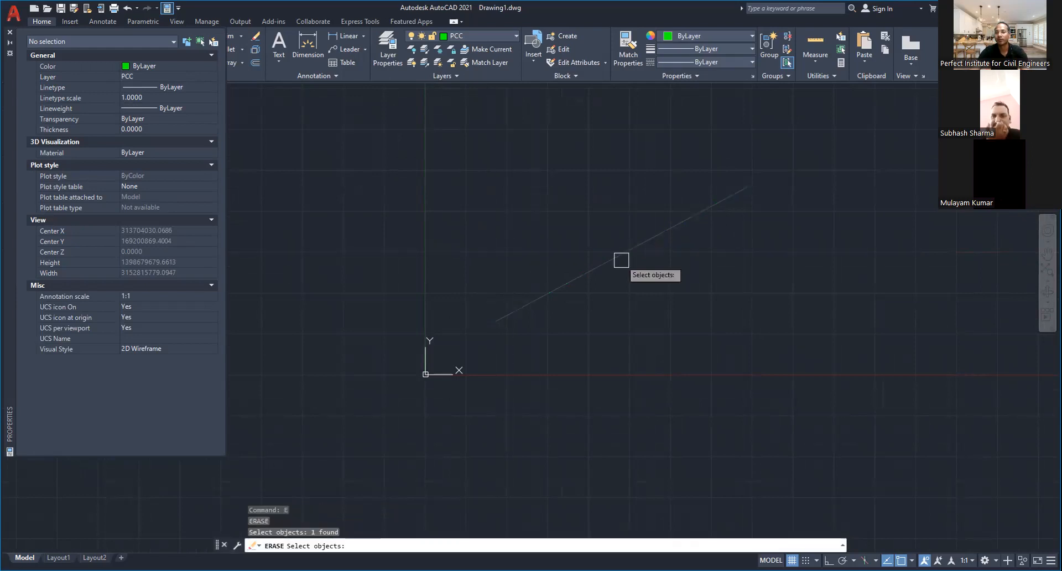
{"action": "key", "text": "Return"}
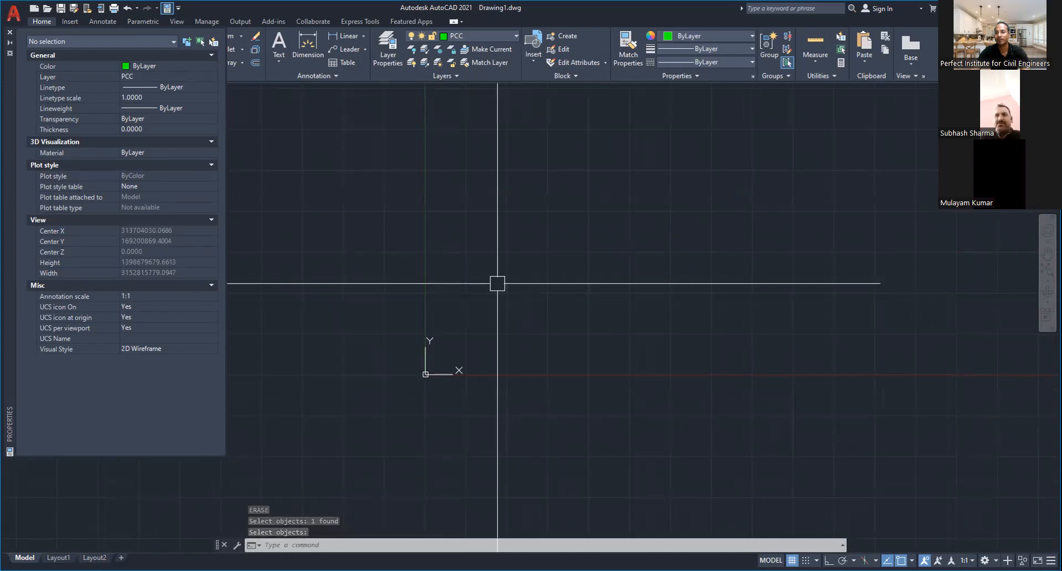
{"action": "key", "text": "Escape"}
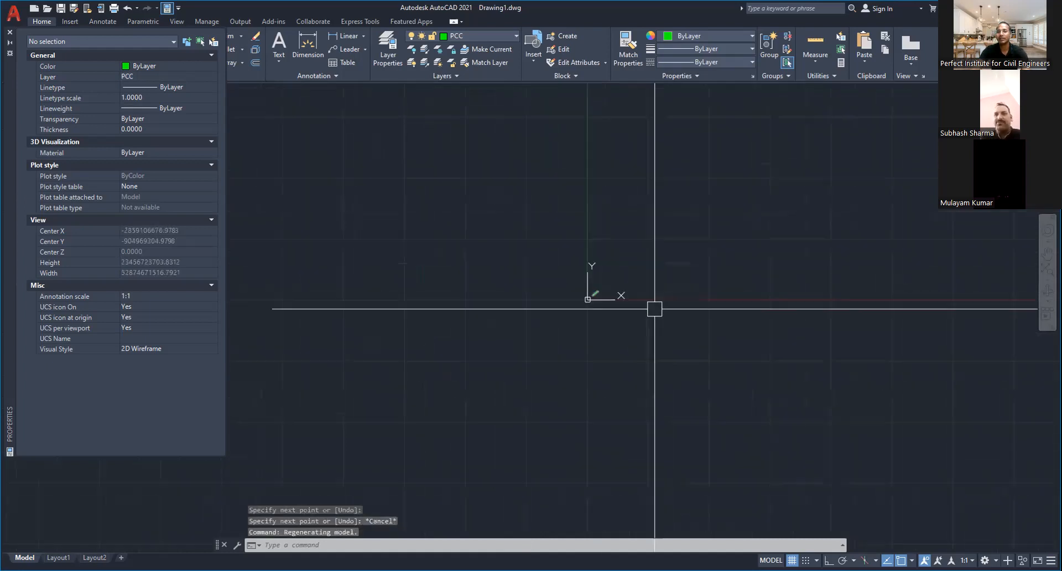
Step: Examine the empty model space far below and to the right of the origin
{"action": "scroll", "coordinate": [874, 426], "scroll_direction": "down", "scroll_amount": 3}
{"action": "middle_click_drag", "start_coordinate": [880, 428], "coordinate": [556, 190]}
{"action": "scroll", "coordinate": [559, 191], "scroll_direction": "down", "scroll_amount": 10}
{"action": "middle_click_drag", "start_coordinate": [699, 261], "coordinate": [76, 47]}
{"action": "middle_click_drag", "start_coordinate": [701, 346], "coordinate": [221, 56]}
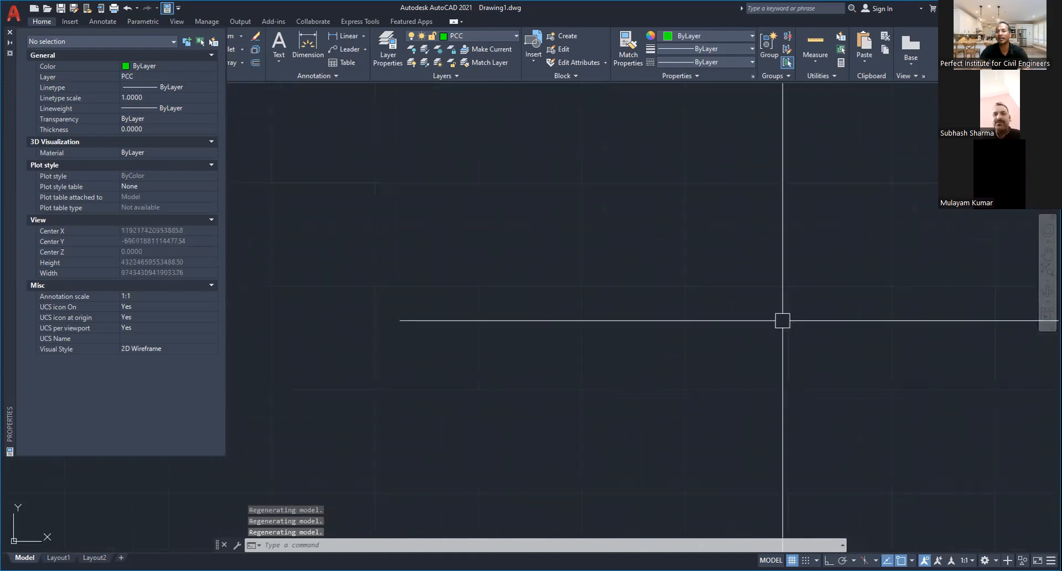
{"action": "middle_click_drag", "start_coordinate": [808, 348], "coordinate": [749, 330]}
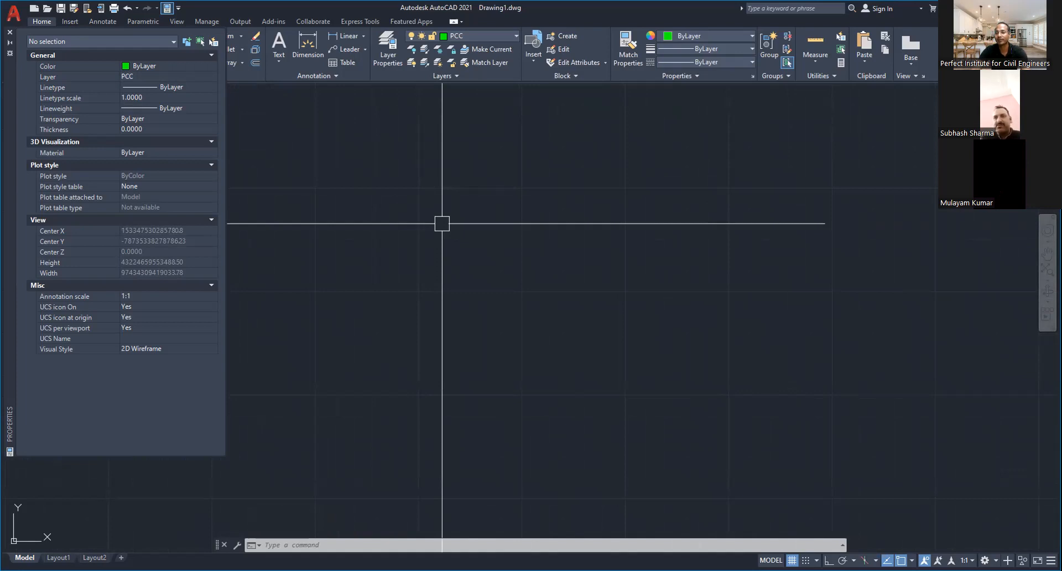
Step: Undo the last view changes and highlight everything in the drawing to find the green line, clearing the selection again
{"action": "key", "text": "ctrl+z"}
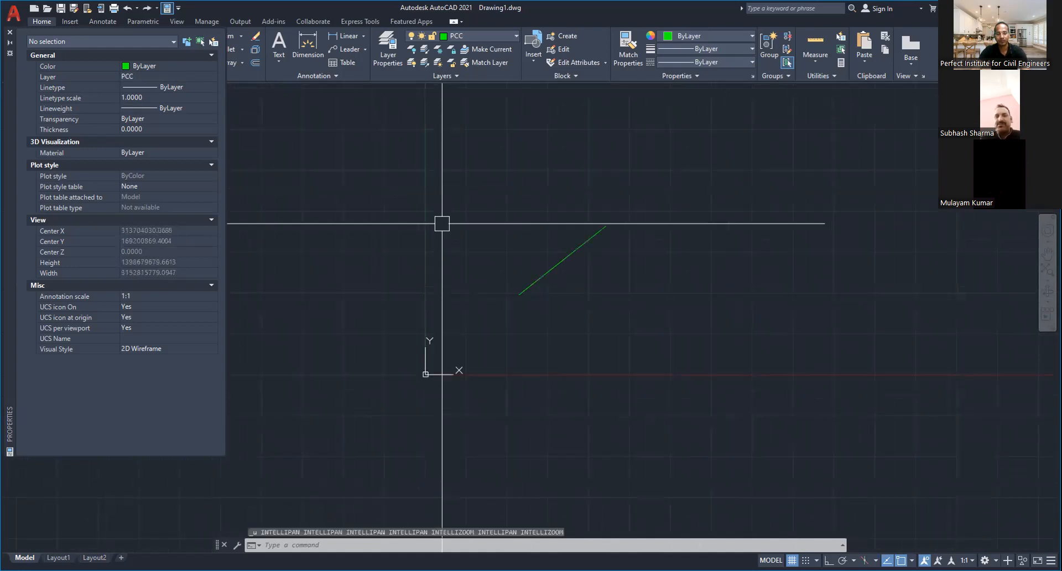
{"action": "key", "text": "ctrl+a"}
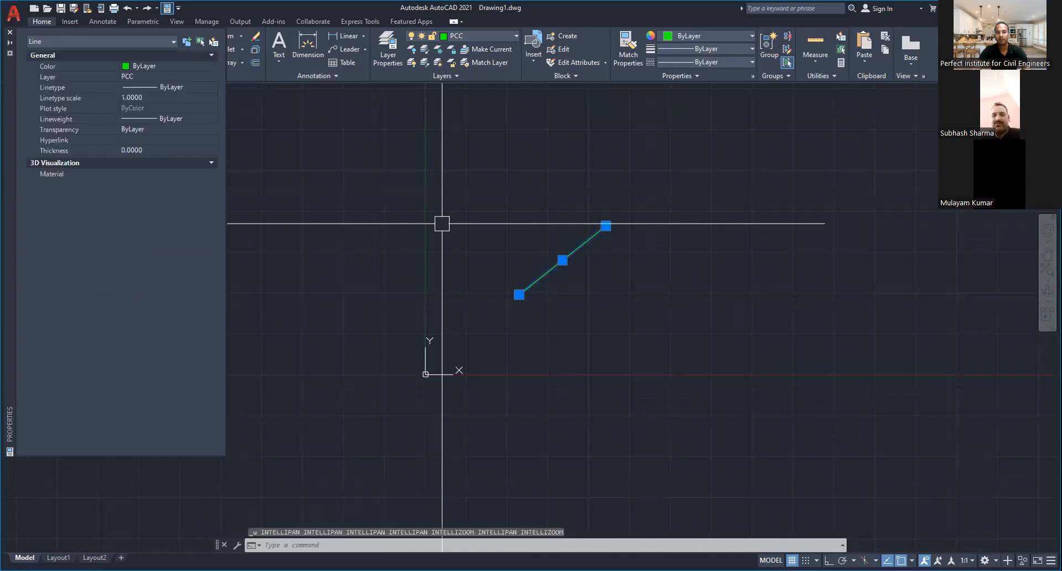
{"action": "key", "text": "Escape"}
{"action": "key", "text": "Escape"}
{"action": "key", "text": "Escape"}
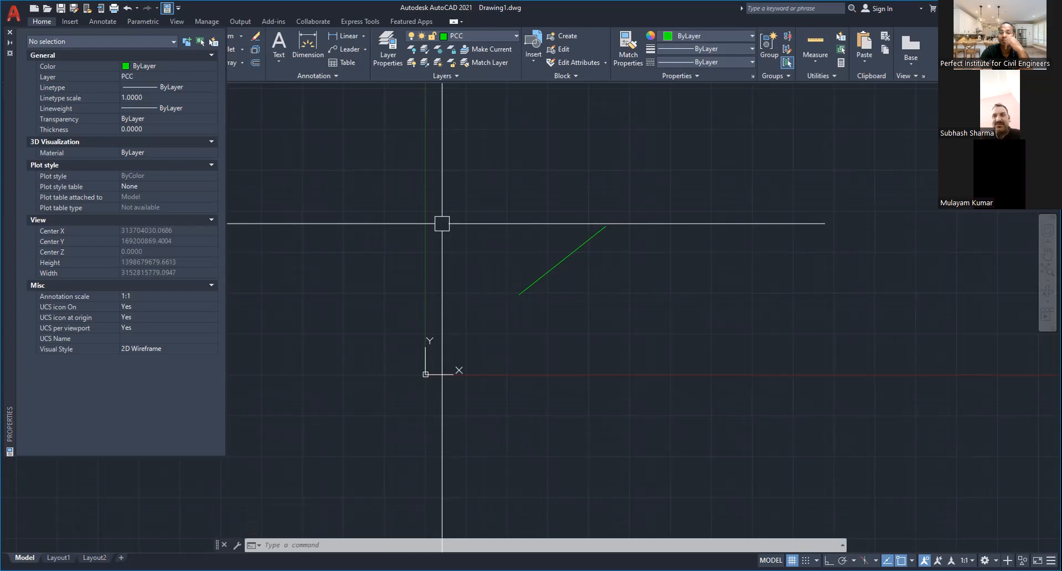
Step: Draw a 1000-unit line on the PCC layer in the empty area beyond the diagonal line
{"action": "scroll", "coordinate": [700, 242], "scroll_direction": "down", "scroll_amount": 2}
{"action": "scroll", "coordinate": [719, 221], "scroll_direction": "down", "scroll_amount": 2}
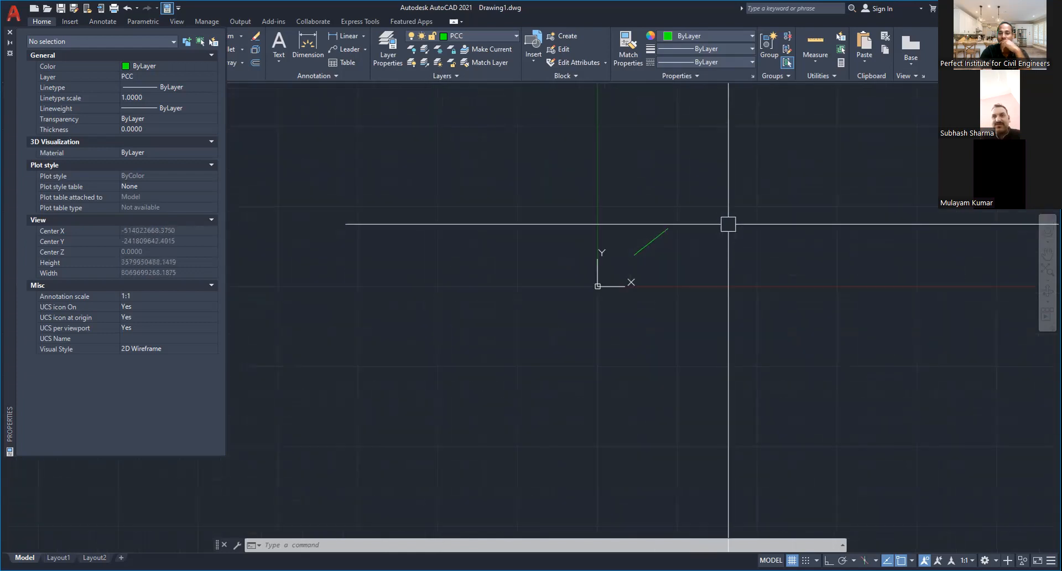
{"action": "middle_click_drag", "start_coordinate": [728, 224], "coordinate": [617, 263]}
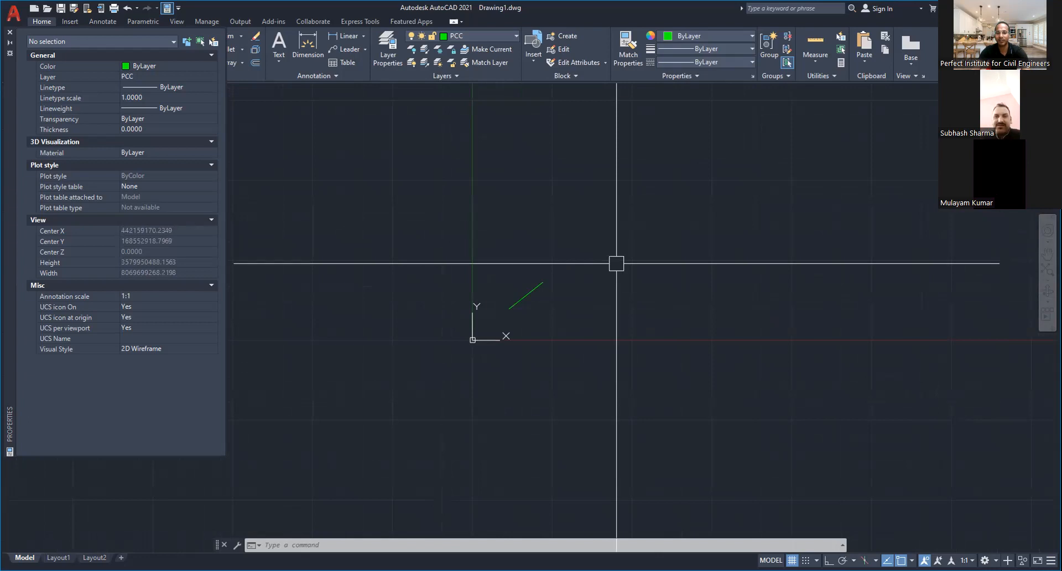
{"action": "key", "text": "Escape"}
{"action": "key", "text": "Escape"}
{"action": "key", "text": "Escape"}
{"action": "middle_click_drag", "start_coordinate": [682, 265], "coordinate": [477, 321]}
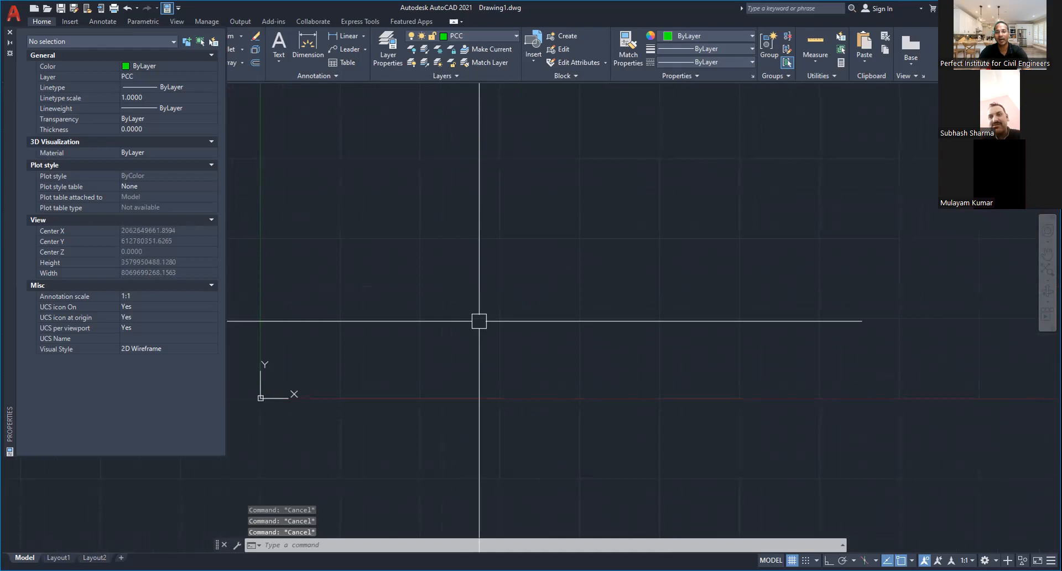
{"action": "type", "text": "l"}
{"action": "key", "text": "Return"}
{"action": "left_click", "coordinate": [418, 315]}
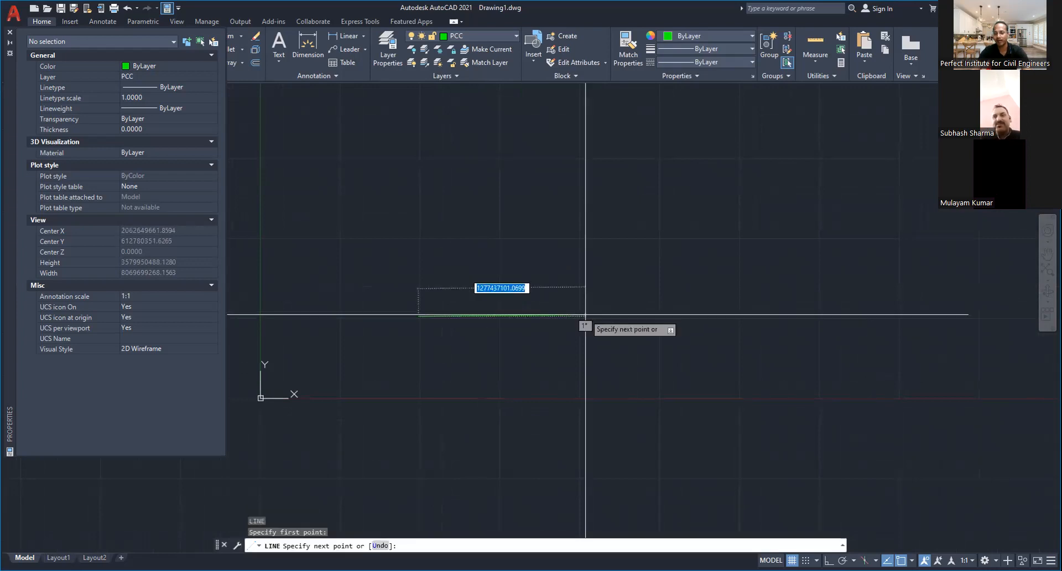
{"action": "type", "text": "1000"}
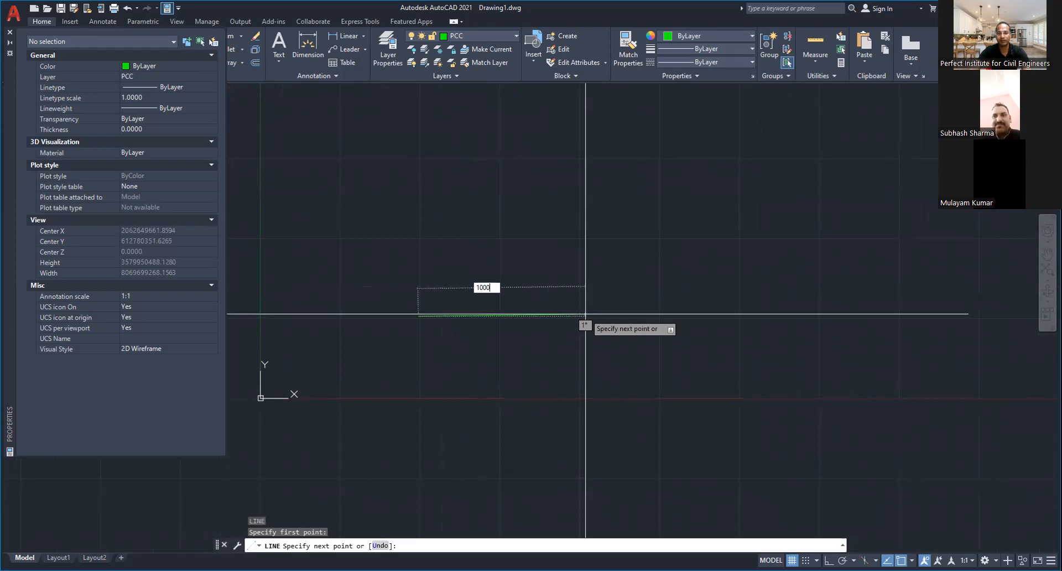
{"action": "key", "text": "Return"}
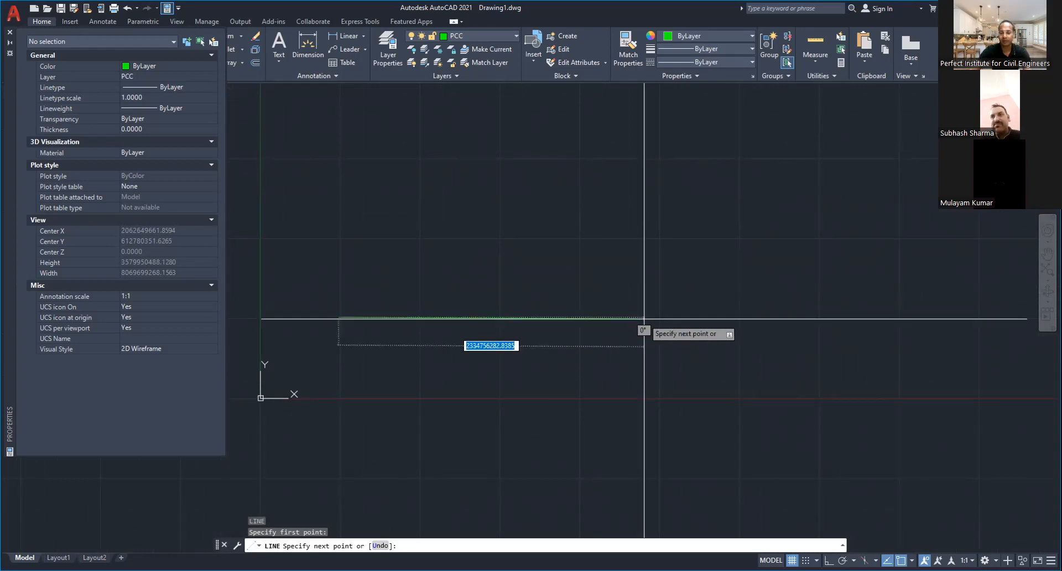
Step: Turn on Ortho and draw horizontal line segments of 1000 and 3000 units above the X axis
{"action": "key", "text": "F8"}
{"action": "type", "text": "1000"}
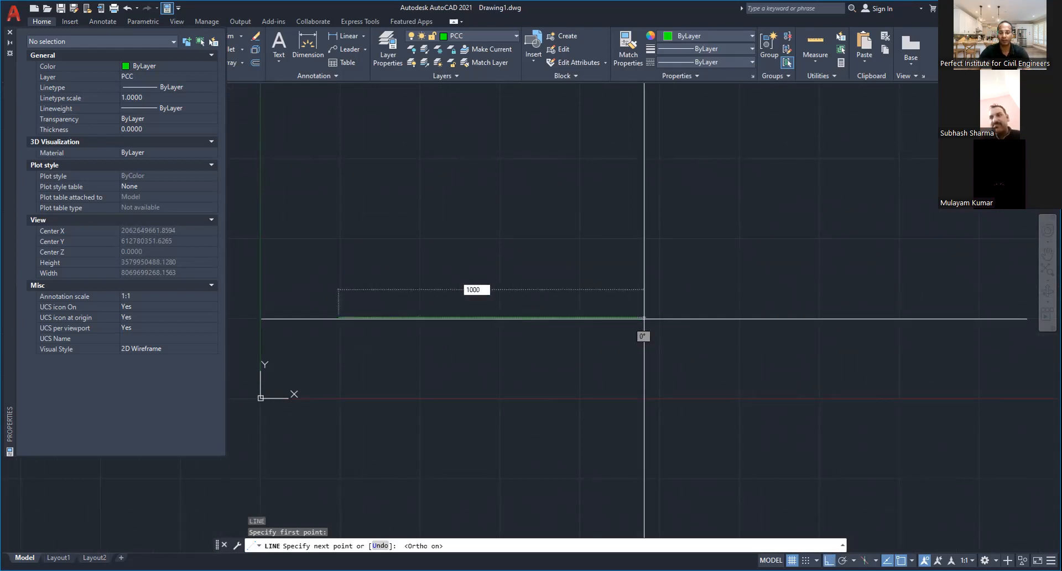
{"action": "key", "text": "Return"}
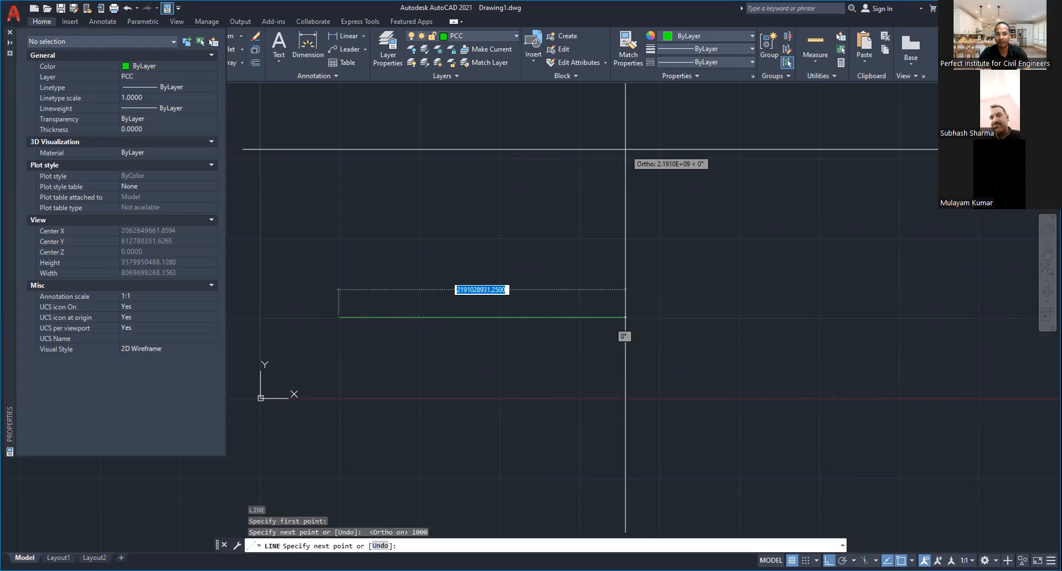
{"action": "type", "text": "1"}
{"action": "key", "text": "BackSpace"}
{"action": "type", "text": "3000"}
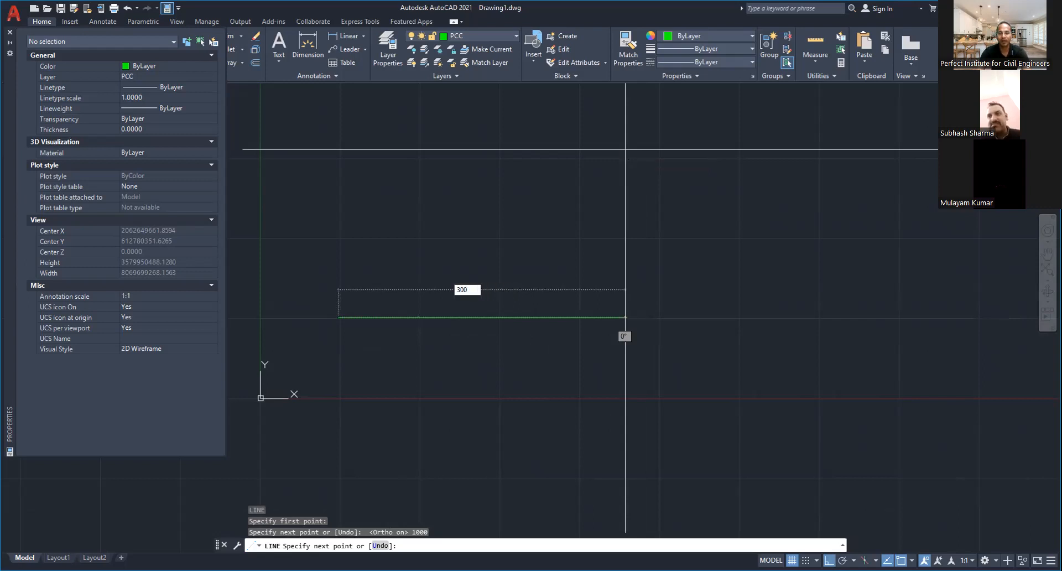
{"action": "key", "text": "Return"}
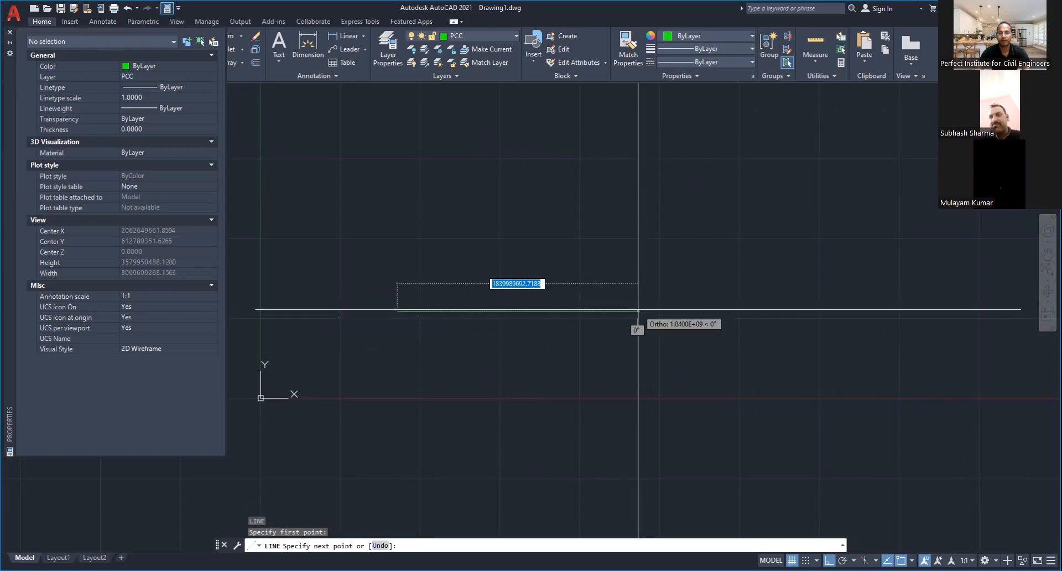
Step: Draw another horizontal 1000-unit line above the X axis and end the Line command
{"action": "type", "text": "1000"}
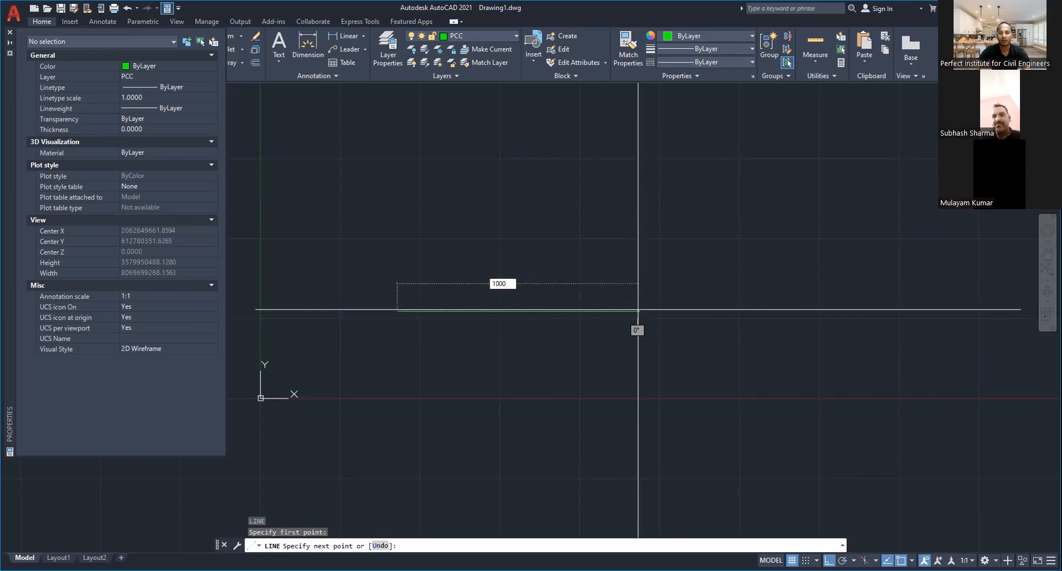
{"action": "key", "text": "Return"}
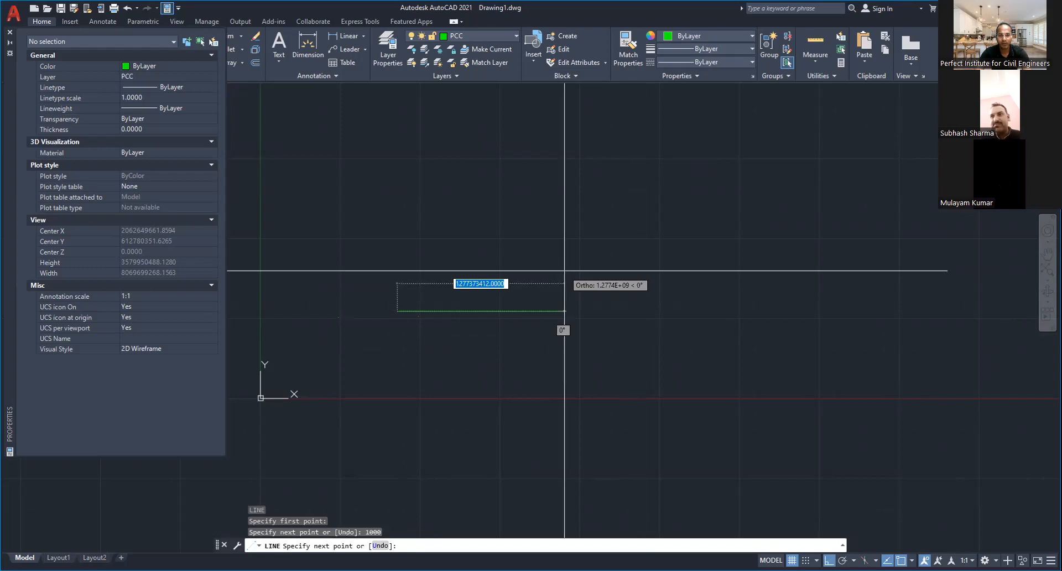
{"action": "type", "text": "1000"}
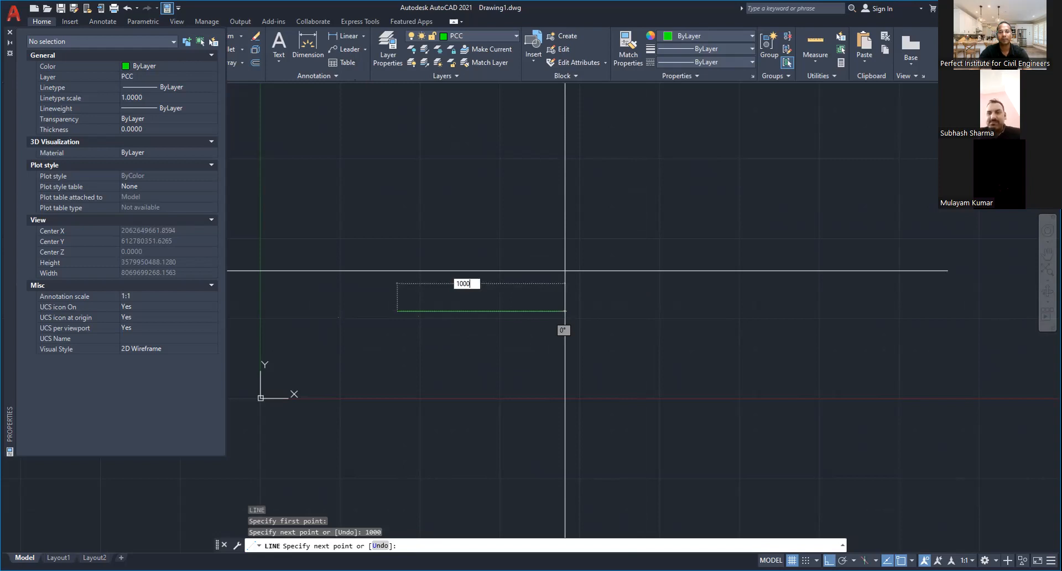
{"action": "key", "text": "Escape"}
{"action": "key", "text": "Escape"}
{"action": "key", "text": "Escape"}
{"action": "scroll", "coordinate": [491, 417], "scroll_direction": "down", "scroll_amount": 15}
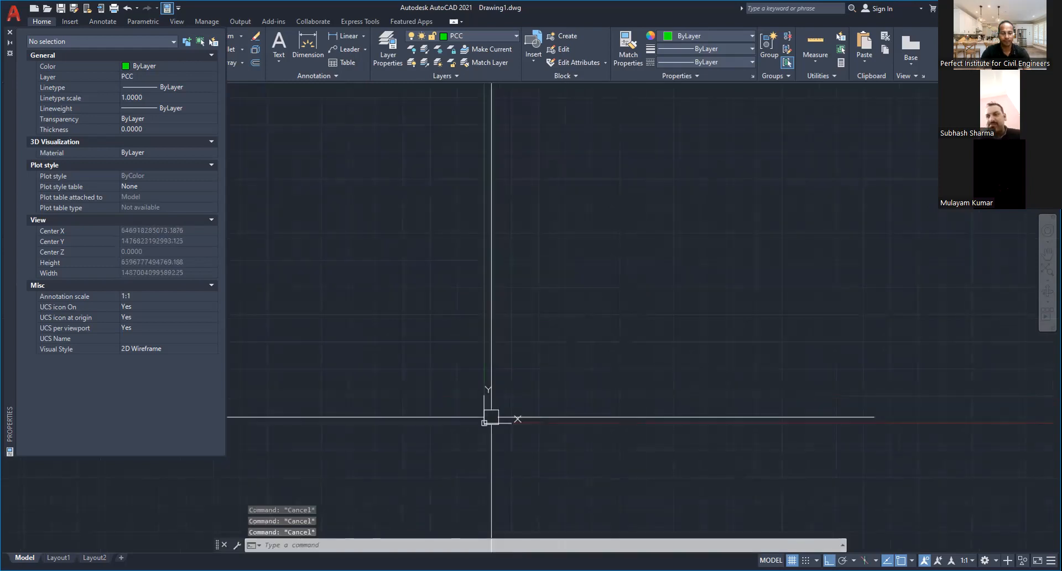
{"action": "type", "text": "mvset"}
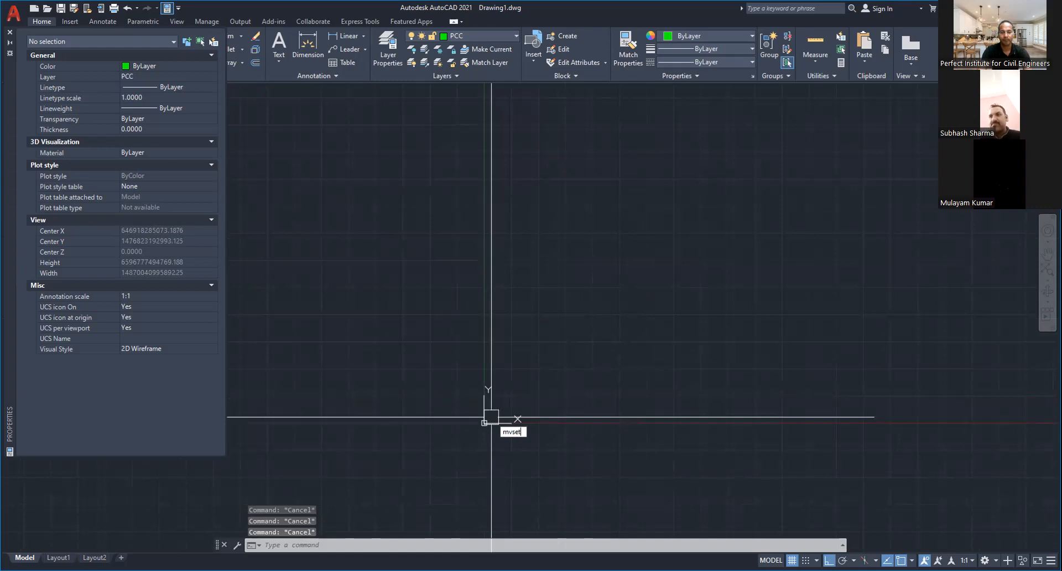
{"action": "key", "text": "Return"}
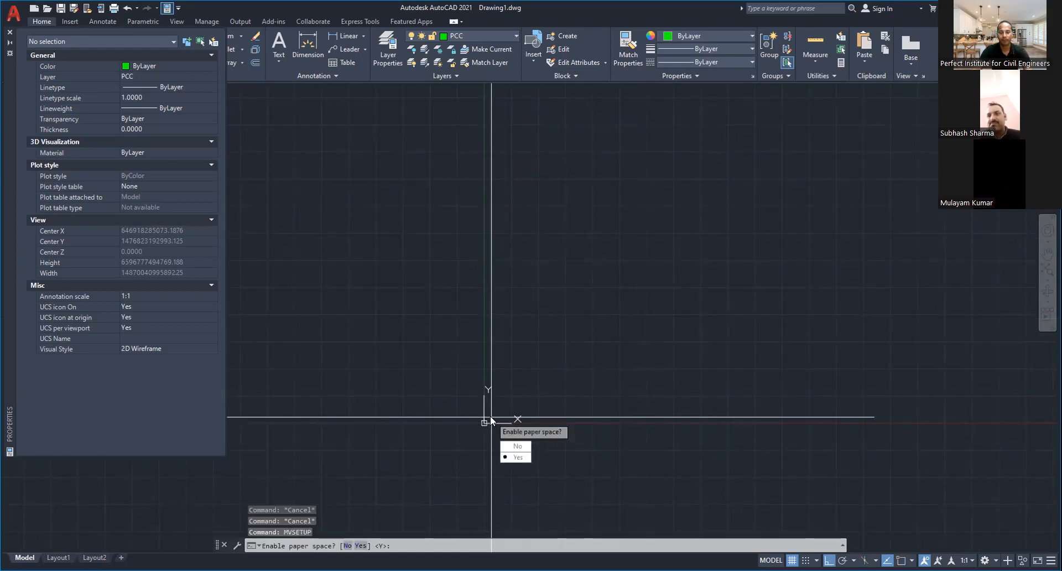
{"action": "type", "text": "n"}
{"action": "key", "text": "Return"}
{"action": "type", "text": "m"}
{"action": "key", "text": "Return"}
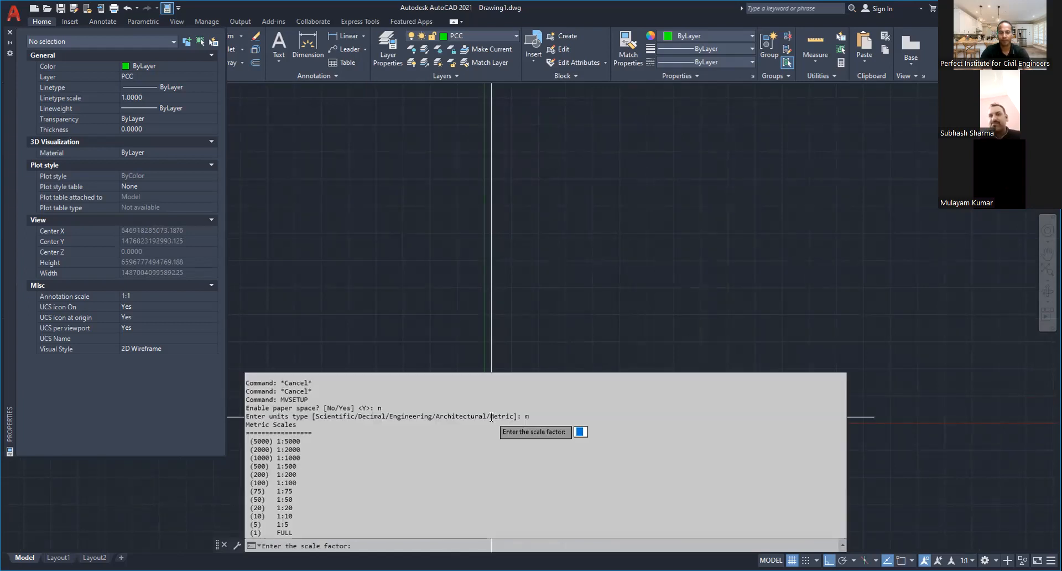
{"action": "type", "text": "100"}
{"action": "key", "text": "Return"}
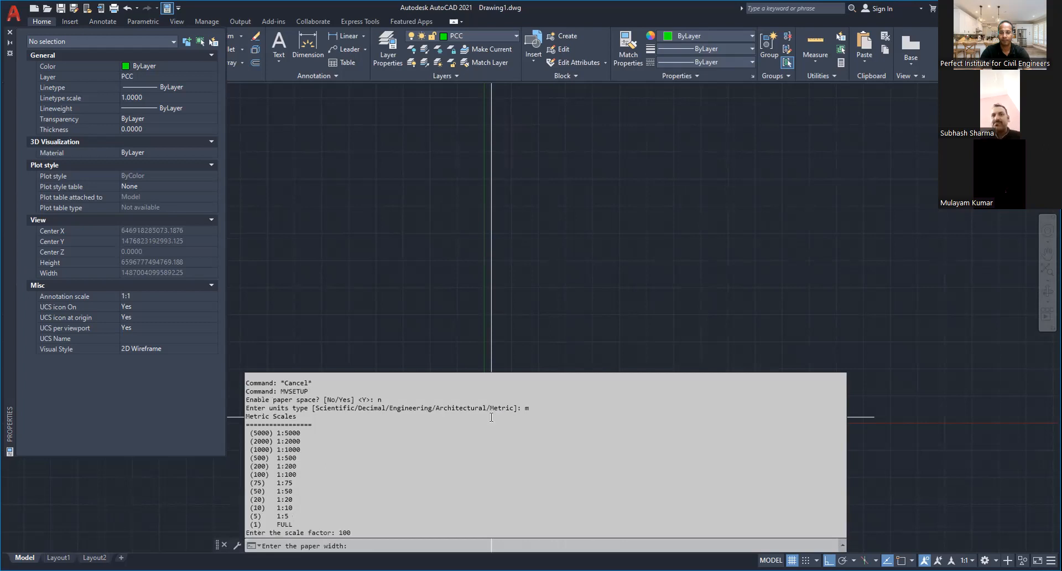
{"action": "type", "text": "3"}
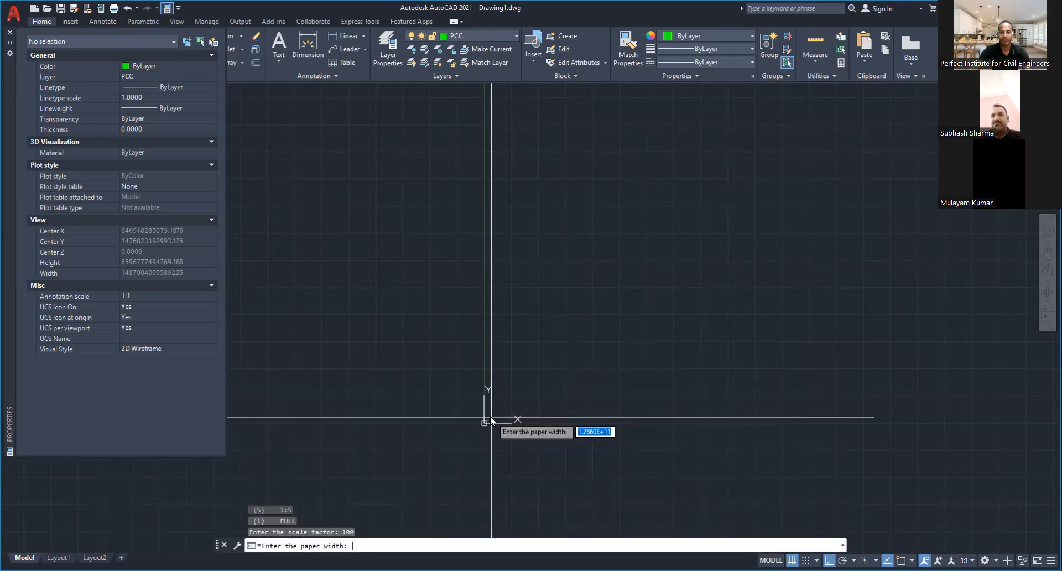
{"action": "key", "text": "Escape"}
{"action": "key", "text": "Escape"}
{"action": "key", "text": "Escape"}
{"action": "type", "text": "MVSet"}
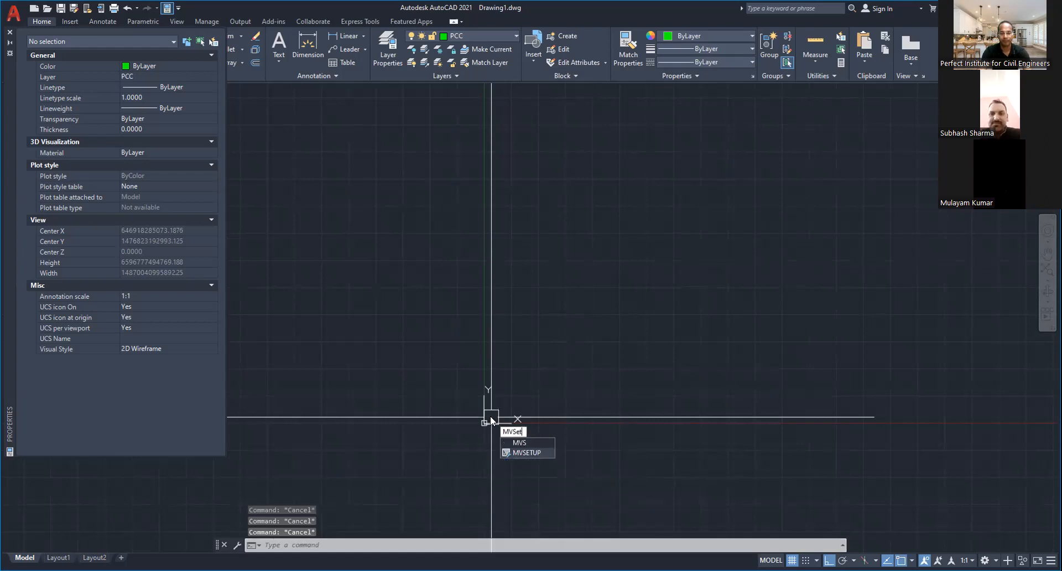
{"action": "key", "text": "Return"}
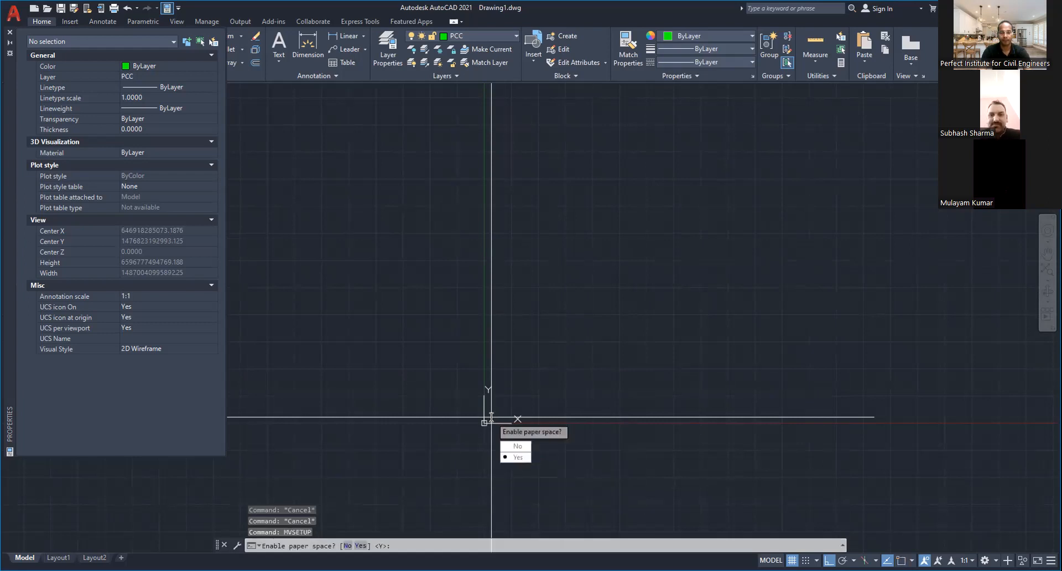
{"action": "type", "text": "n"}
{"action": "key", "text": "Return"}
{"action": "type", "text": "m"}
{"action": "key", "text": "Return"}
{"action": "type", "text": "100"}
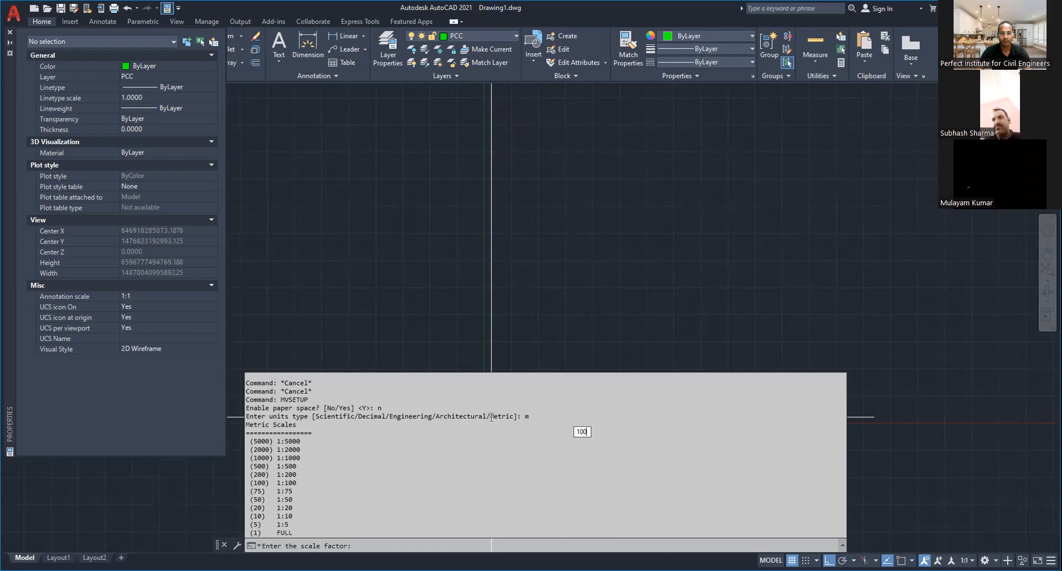
{"action": "key", "text": "Return"}
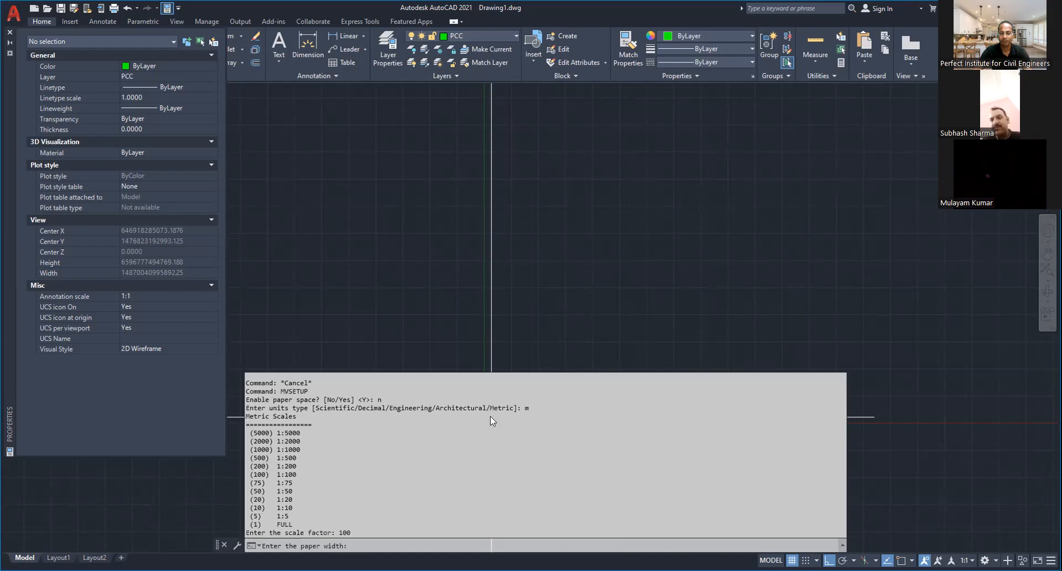
{"action": "key", "text": "Return"}
{"action": "key", "text": "Return"}
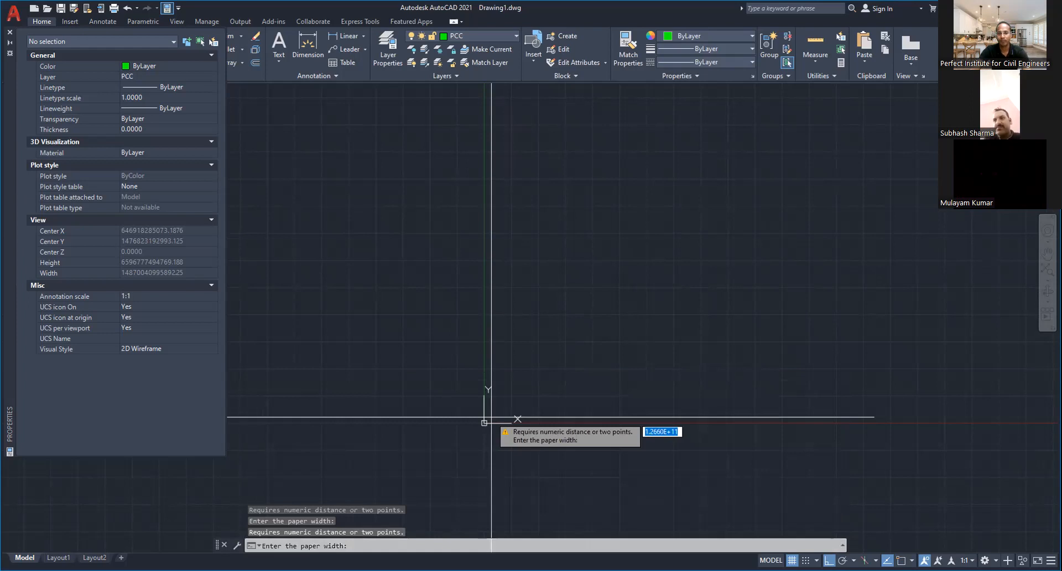
{"action": "key", "text": "Escape"}
{"action": "key", "text": "Escape"}
{"action": "key", "text": "Escape"}
{"action": "key", "text": "Escape"}
Step: Abandon the pending setup, close the Properties palette, and restart MVSETUP with paper space disabled and metric units
{"action": "scroll", "coordinate": [525, 386], "scroll_direction": "down", "scroll_amount": 8}
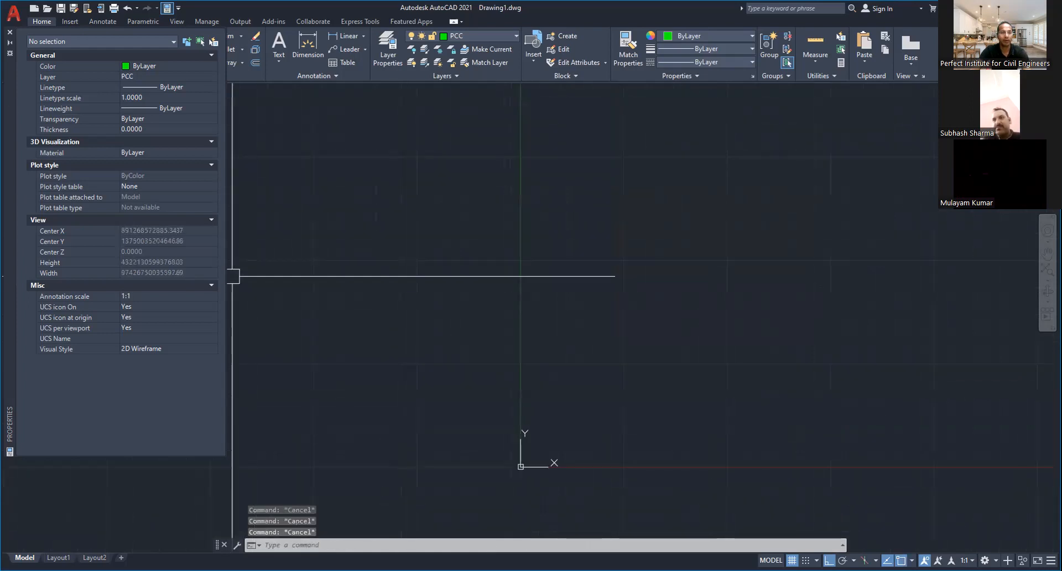
{"action": "left_click", "coordinate": [10, 33]}
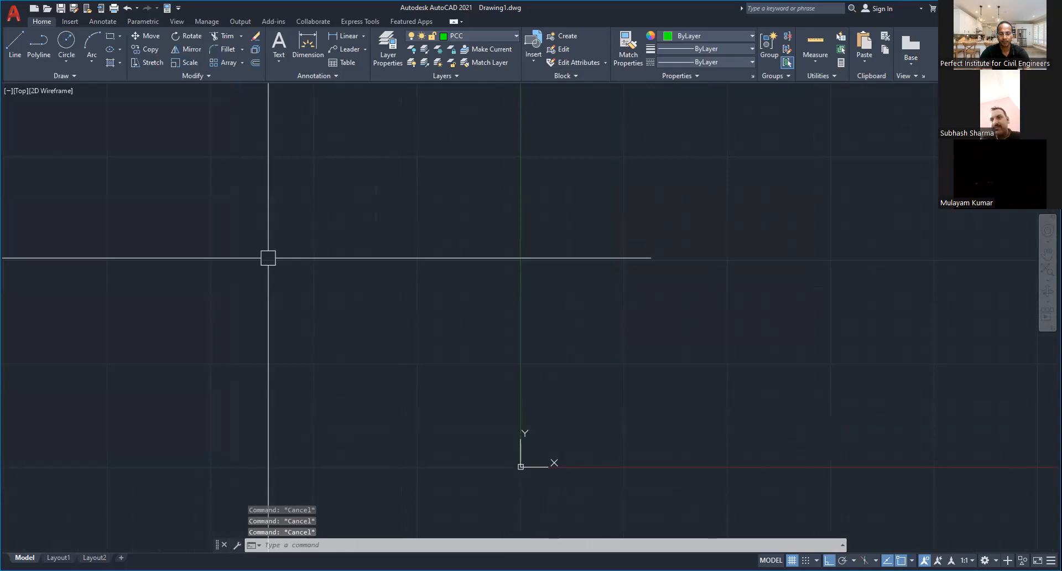
{"action": "type", "text": "MVSe"}
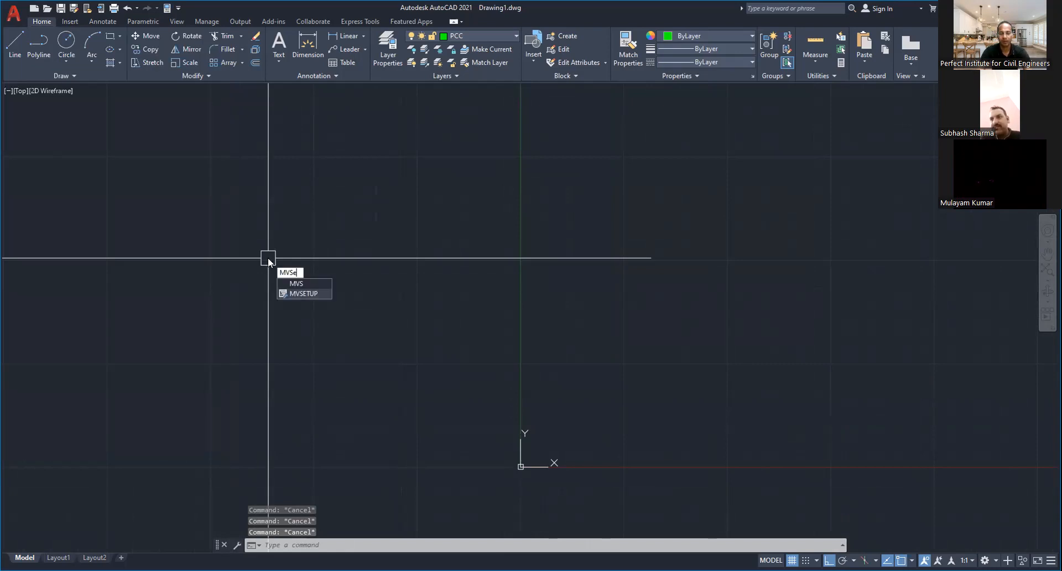
{"action": "key", "text": "Return"}
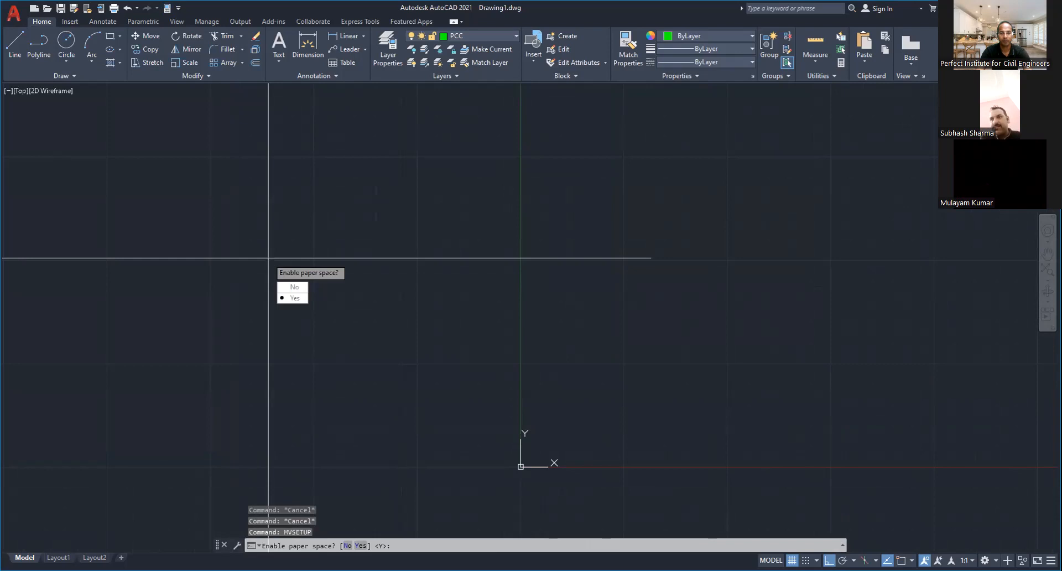
{"action": "type", "text": "n"}
{"action": "key", "text": "Return"}
{"action": "type", "text": "m"}
{"action": "key", "text": "Return"}
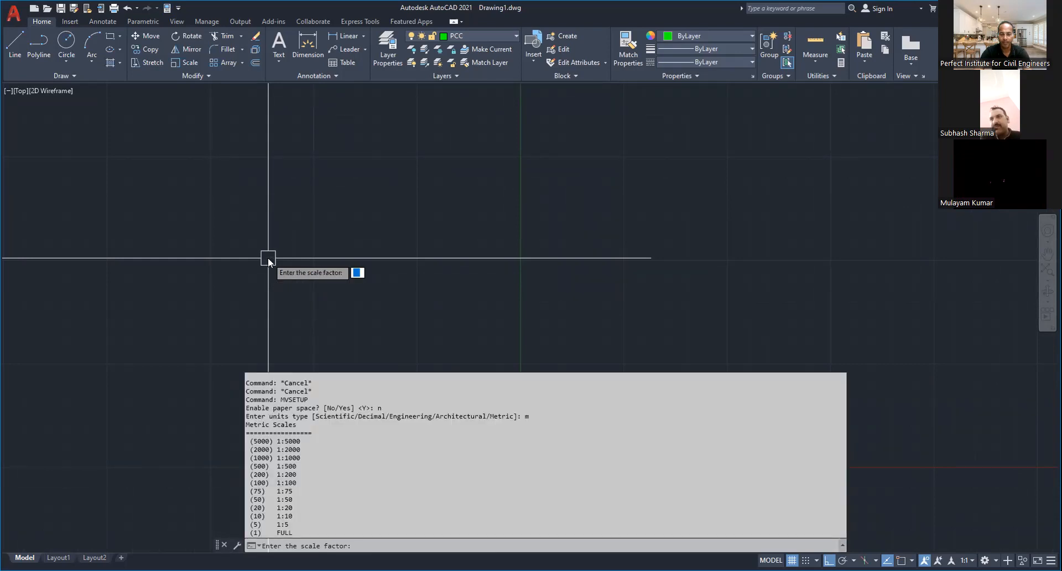
Step: Set the MVSETUP scale factor to 100 and the paper size to 297 × 210, and check the view for the boundary
{"action": "type", "text": "1"}
{"action": "type", "text": "1"}
{"action": "type", "text": "00"}
{"action": "key", "text": "Return"}
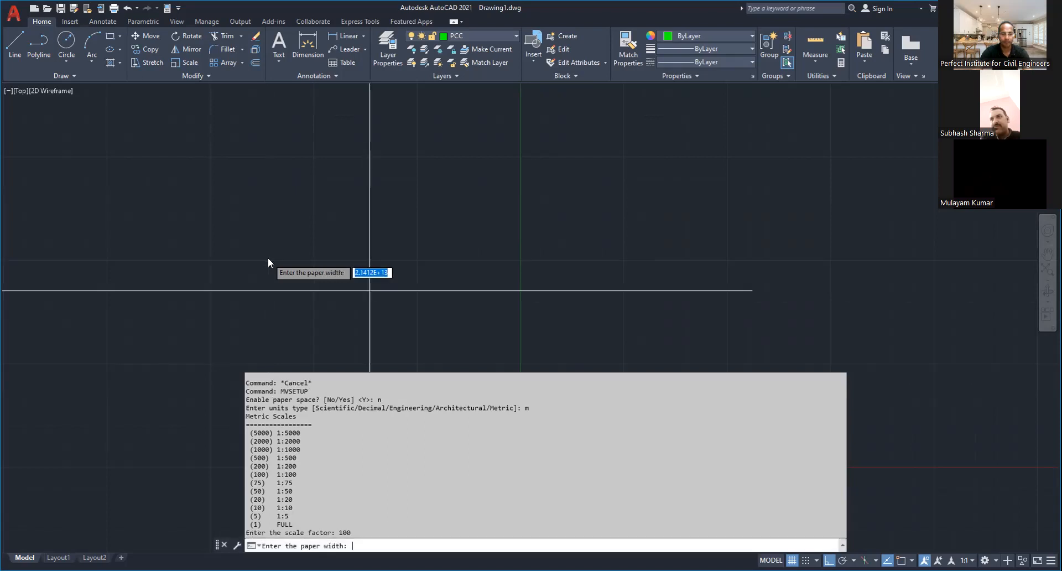
{"action": "type", "text": "2"}
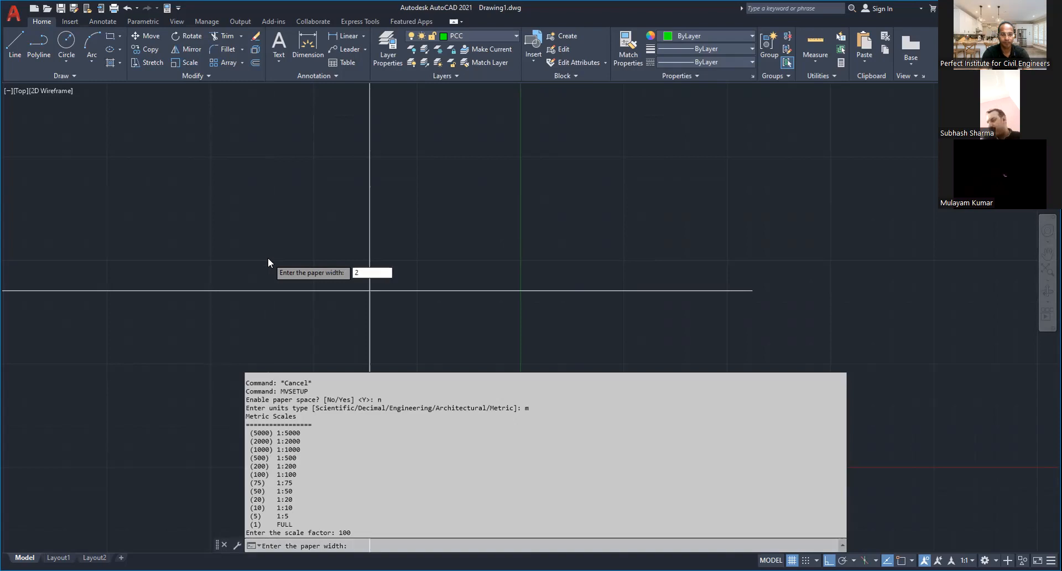
{"action": "type", "text": "97"}
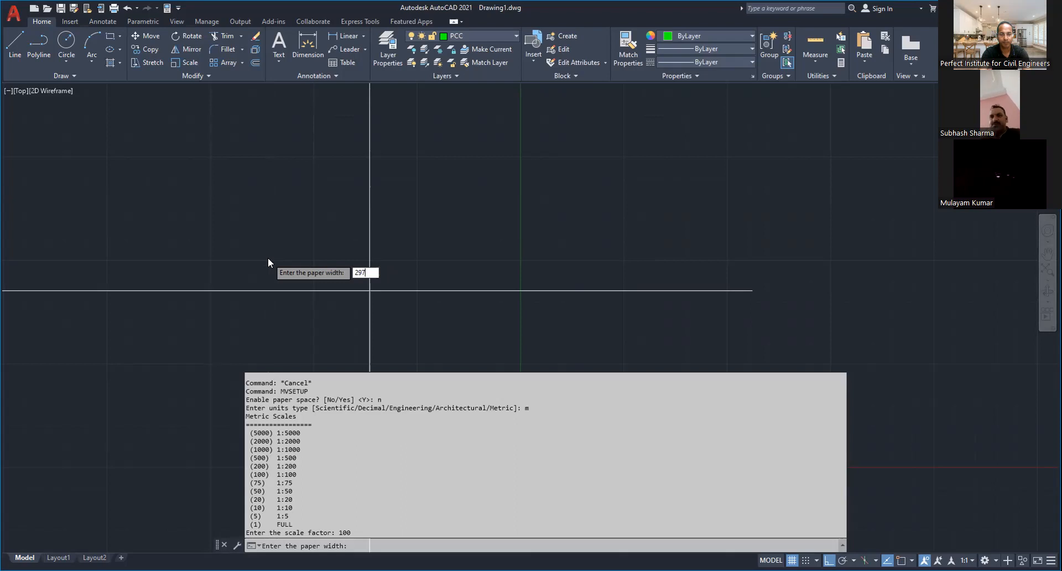
{"action": "key", "text": "Return"}
{"action": "key", "text": "Return"}
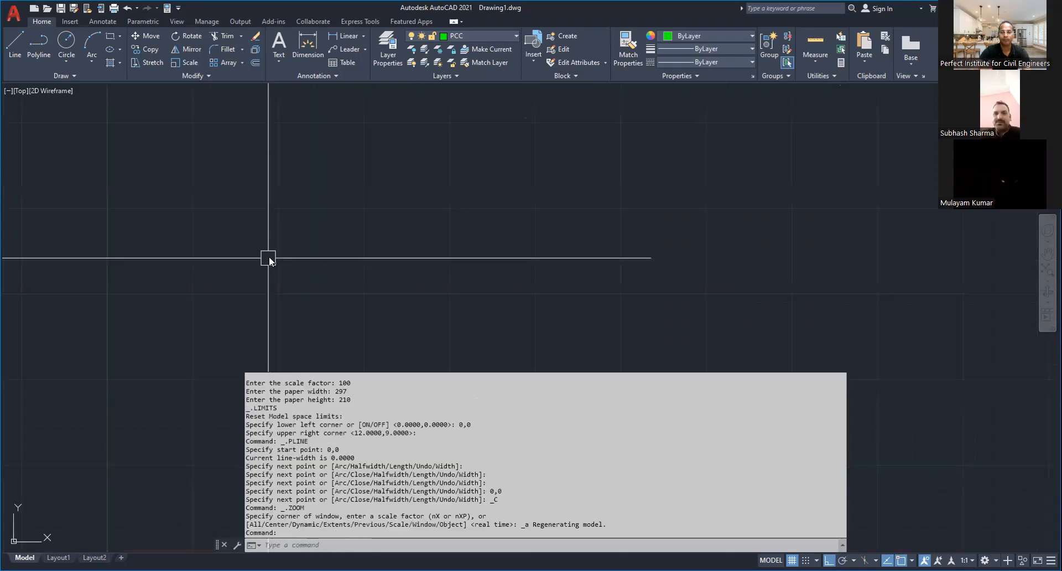
{"action": "left_click", "coordinate": [444, 251]}
{"action": "scroll", "coordinate": [485, 239], "scroll_direction": "down", "scroll_amount": 2}
{"action": "scroll", "coordinate": [605, 233], "scroll_direction": "down", "scroll_amount": 5}
{"action": "middle_click_drag", "start_coordinate": [604, 233], "coordinate": [428, 292]}
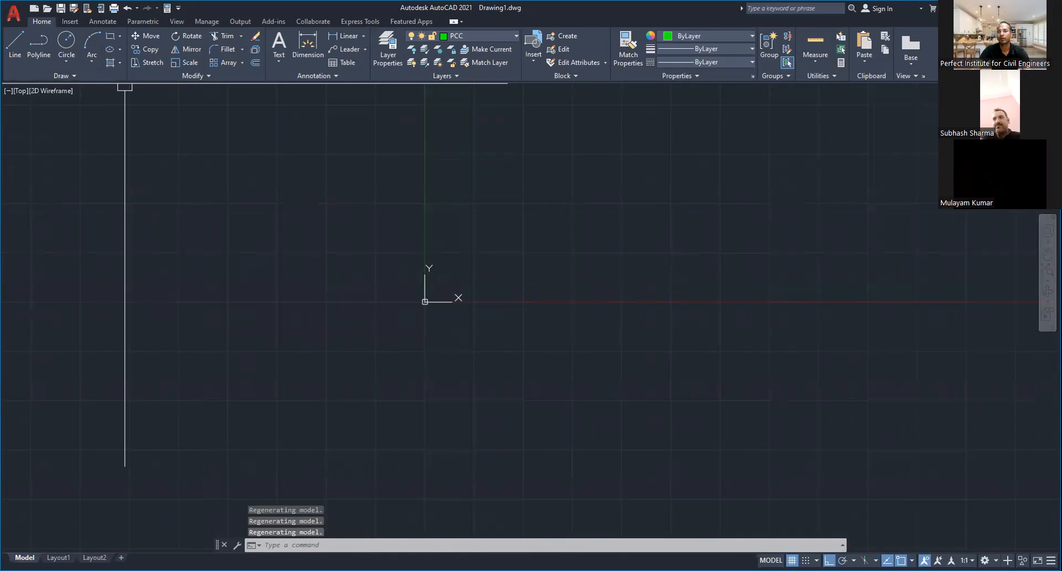
Step: Close the current drawing and create a new one from the acad template
{"action": "left_click", "coordinate": [539, 313]}
{"action": "left_click", "coordinate": [13, 22]}
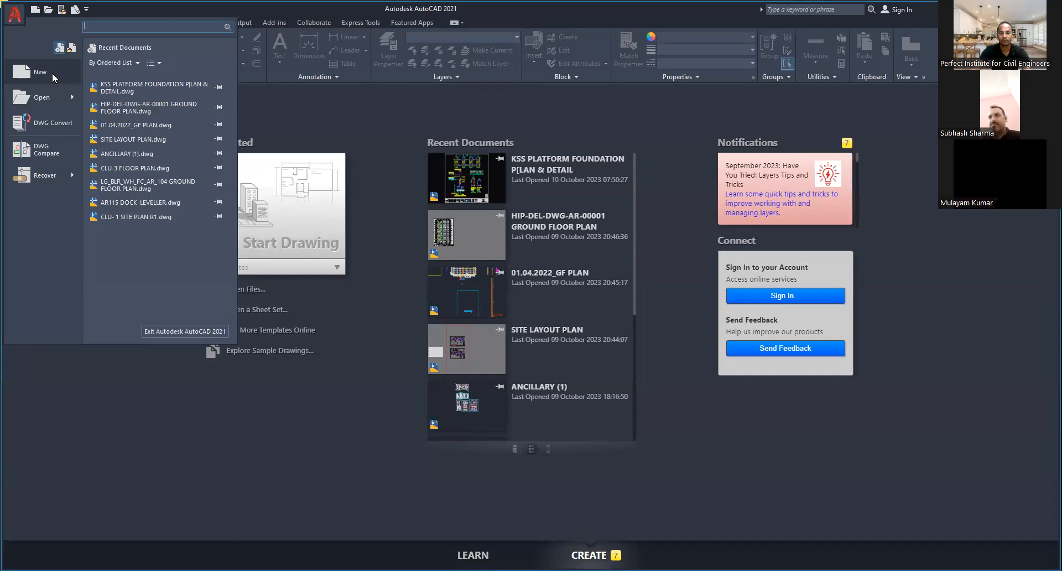
{"action": "left_click", "coordinate": [53, 78]}
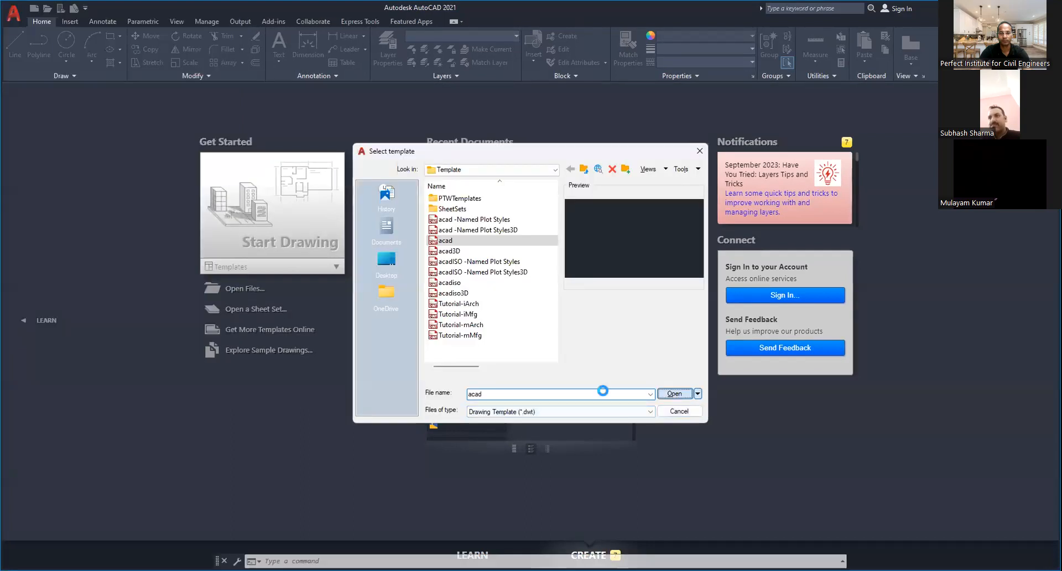
{"action": "key", "text": "Return"}
{"action": "scroll", "coordinate": [503, 344], "scroll_direction": "down", "scroll_amount": 2}
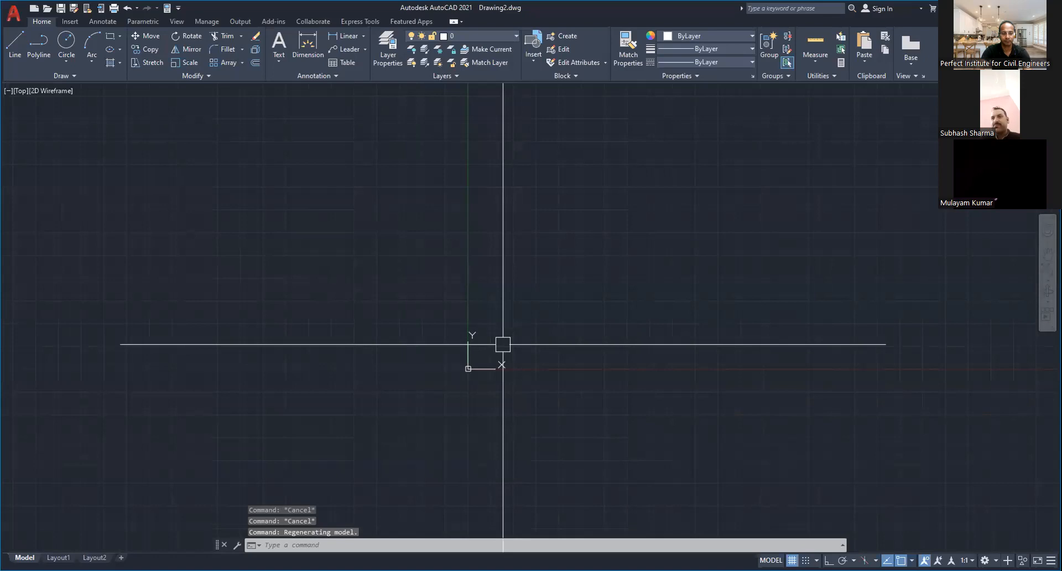
Step: Run MVSETUP in the new drawing with paper space disabled and metric units
{"action": "type", "text": "mvse"}
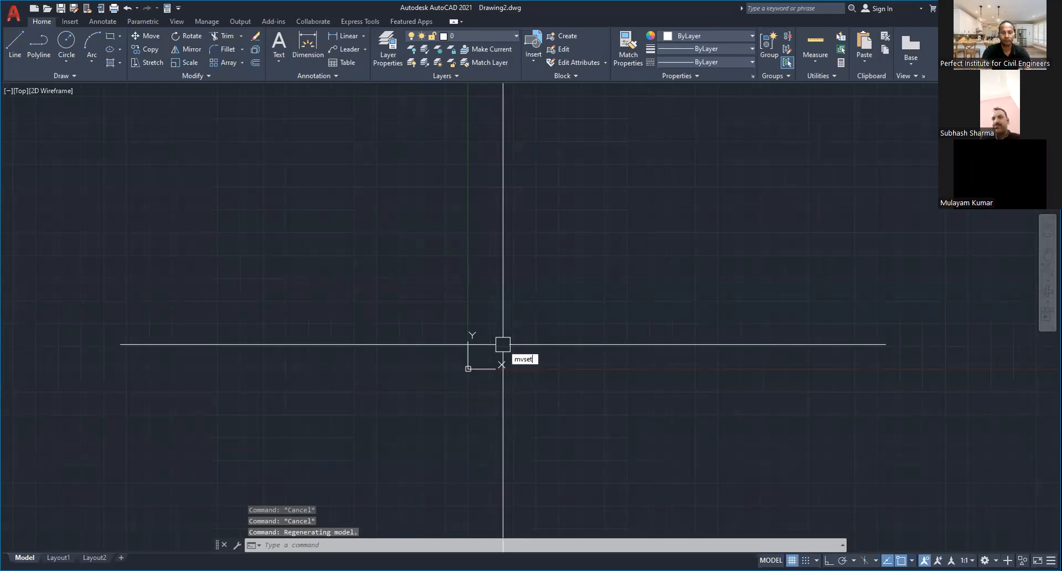
{"action": "type", "text": "t"}
{"action": "key", "text": "Return"}
{"action": "type", "text": "n"}
{"action": "key", "text": "Return"}
{"action": "type", "text": "m"}
{"action": "key", "text": "Return"}
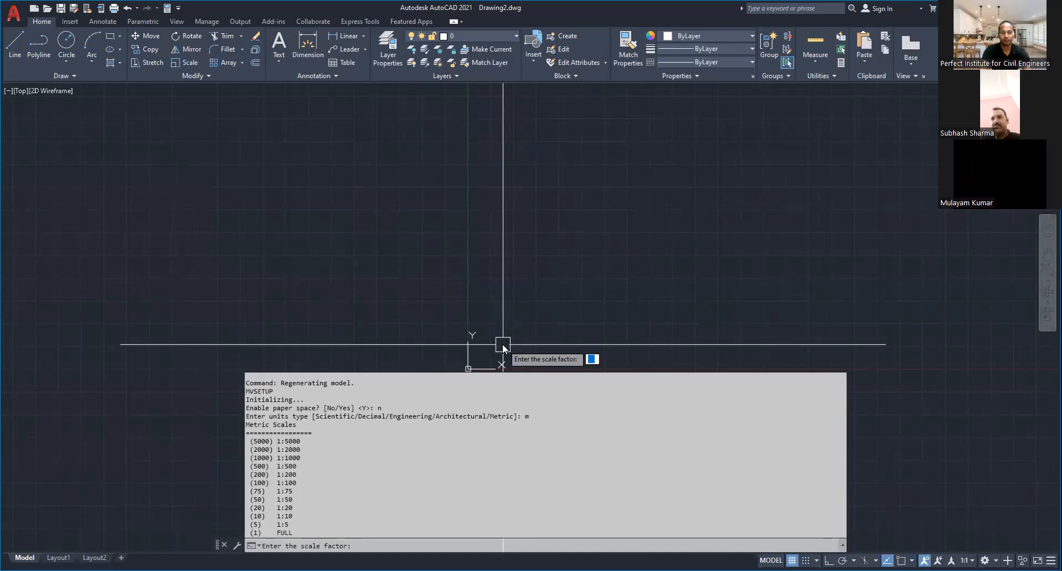
Step: Set the scale factor to 100, paper width to 297 and paper height to 210 to create the sheet boundary
{"action": "type", "text": "100"}
{"action": "key", "text": "Return"}
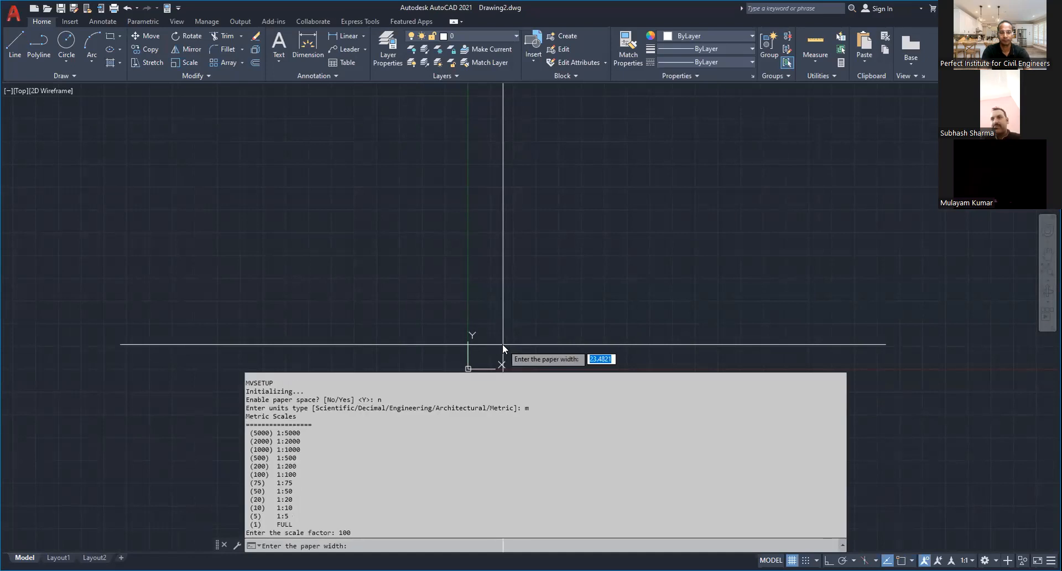
{"action": "type", "text": "297"}
{"action": "key", "text": "Return"}
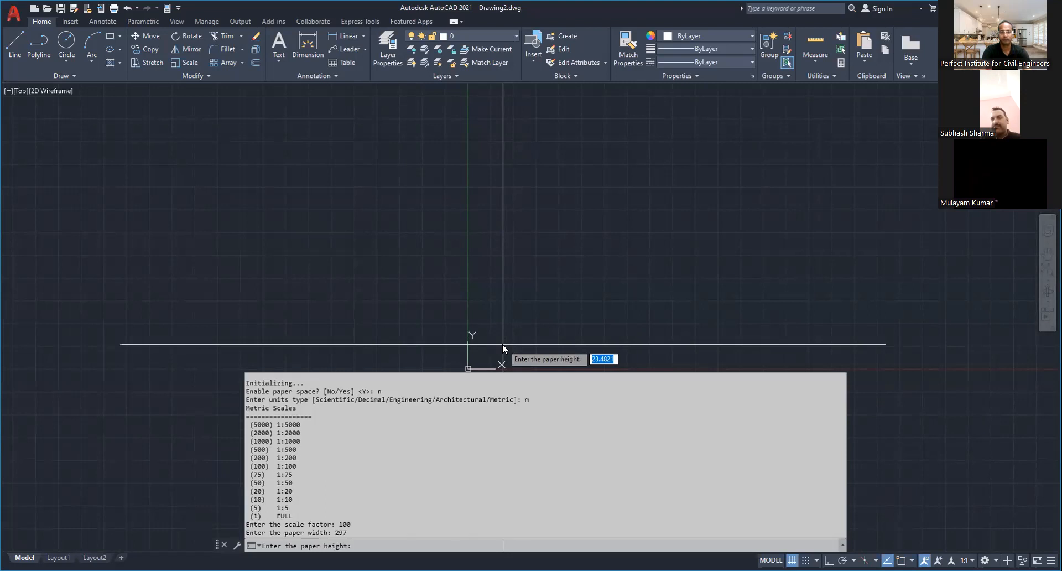
{"action": "type", "text": "210"}
{"action": "key", "text": "Return"}
{"action": "scroll", "coordinate": [612, 354], "scroll_direction": "down", "scroll_amount": 1}
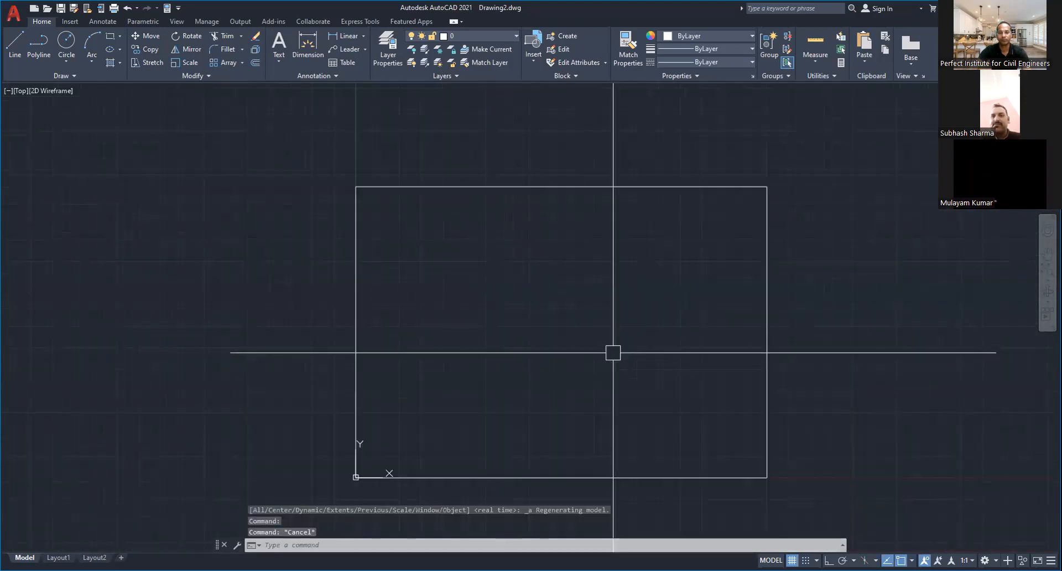
{"action": "key", "text": "Escape"}
{"action": "key", "text": "Escape"}
{"action": "scroll", "coordinate": [612, 354], "scroll_direction": "down", "scroll_amount": 1}
{"action": "middle_click_drag", "start_coordinate": [502, 380], "coordinate": [452, 356]}
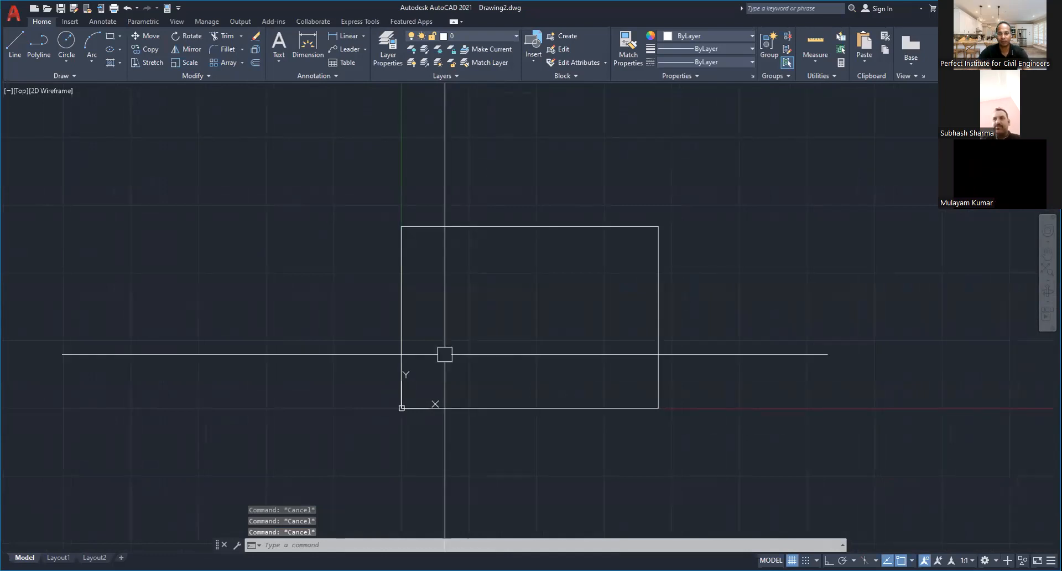
Step: Start a line inside the sheet boundary near its lower-left corner with a 1000-unit horizontal segment and a 300-unit vertical rise
{"action": "type", "text": "l"}
{"action": "key", "text": "Return"}
{"action": "left_click", "coordinate": [438, 367]}
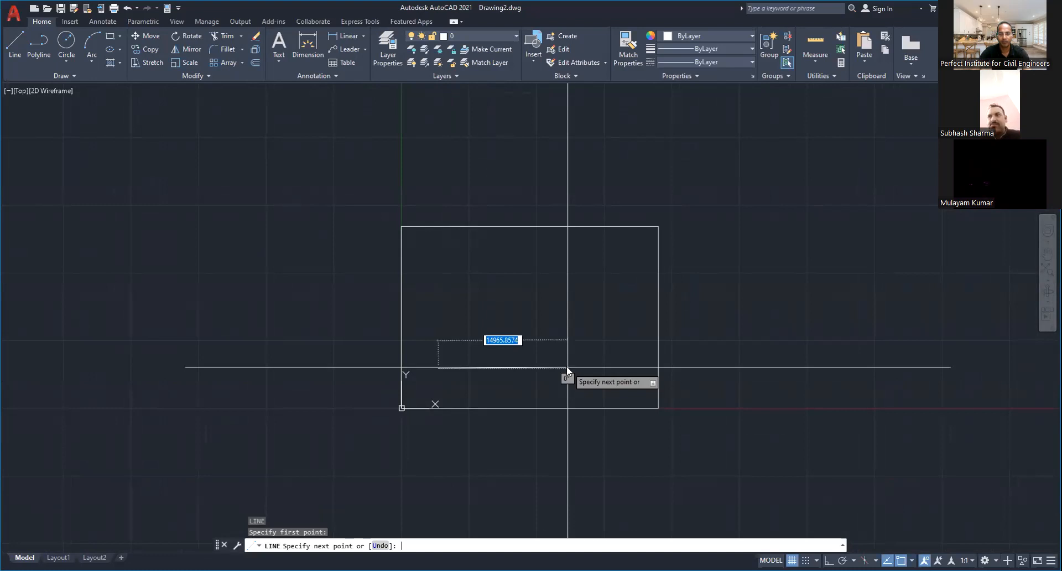
{"action": "type", "text": "1000"}
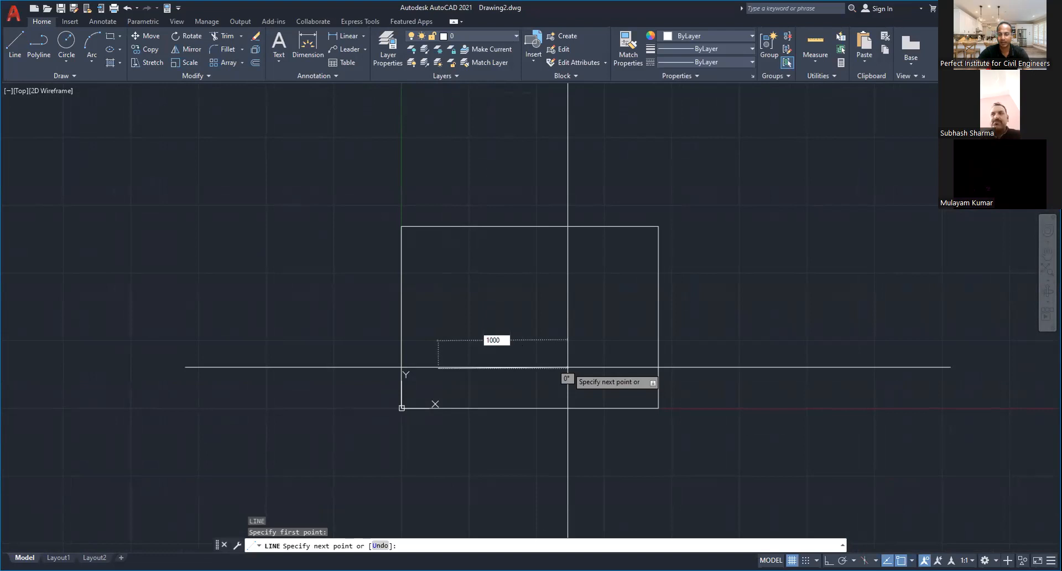
{"action": "key", "text": "Return"}
{"action": "scroll", "coordinate": [459, 302], "scroll_direction": "up", "scroll_amount": 4}
{"action": "type", "text": "300"}
{"action": "key", "text": "Return"}
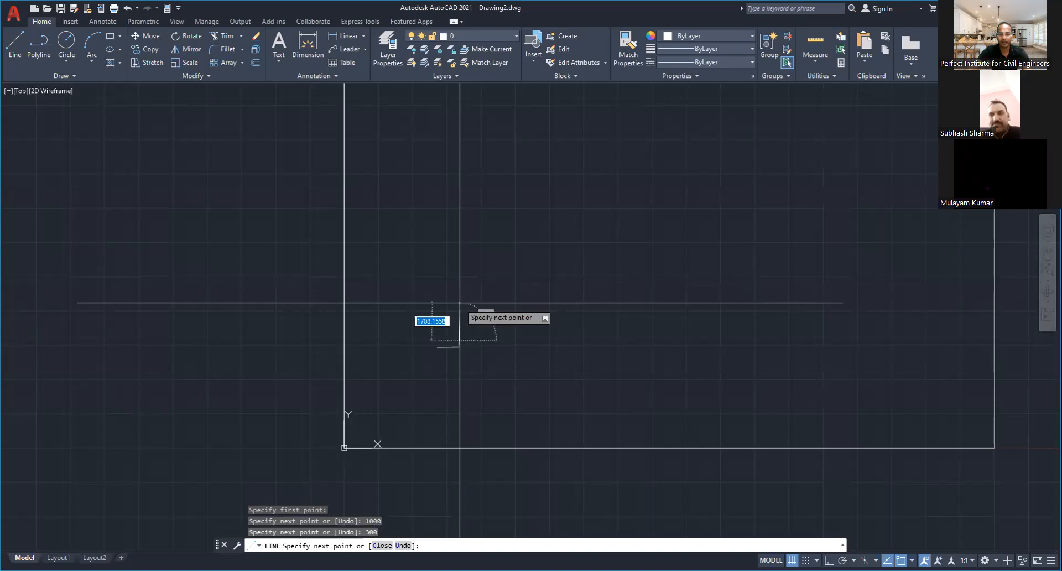
Step: Continue the stepped line with a 1000-unit horizontal segment, a 300-unit rise with Ortho on, and another 1000-unit horizontal segment
{"action": "type", "text": "1000"}
{"action": "key", "text": "Return"}
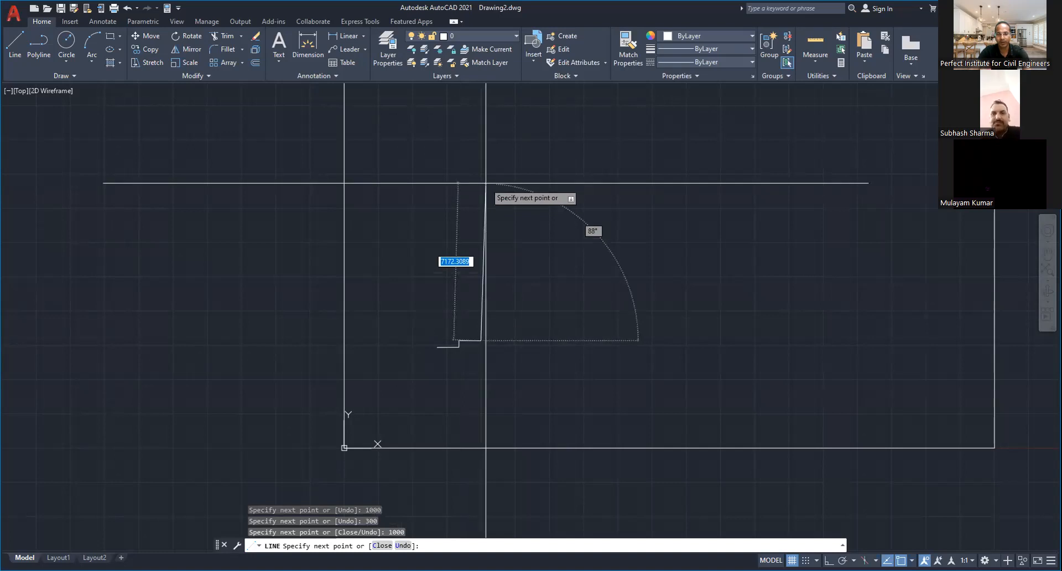
{"action": "key", "text": "F8"}
{"action": "type", "text": "300"}
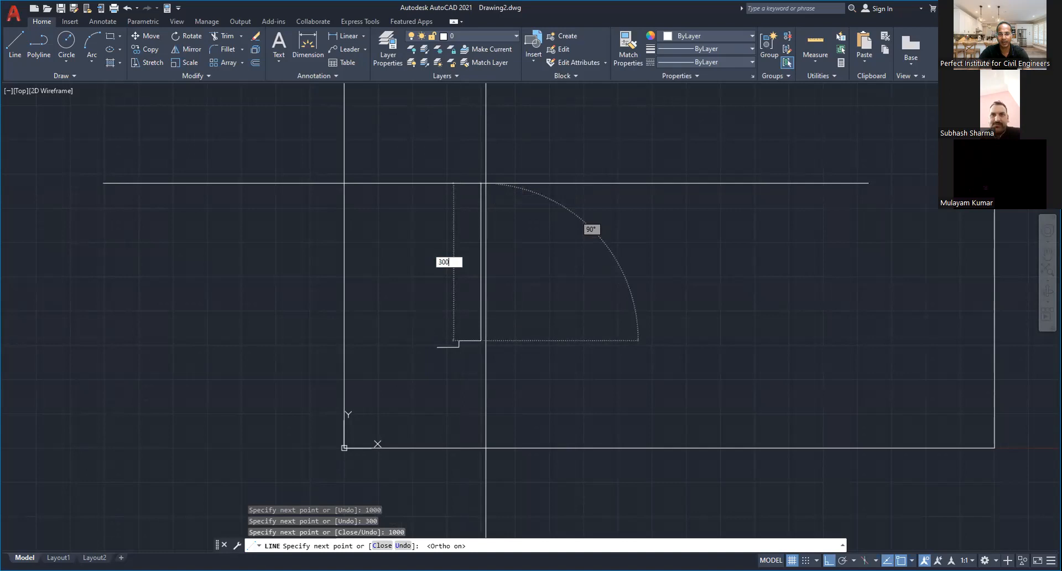
{"action": "key", "text": "Return"}
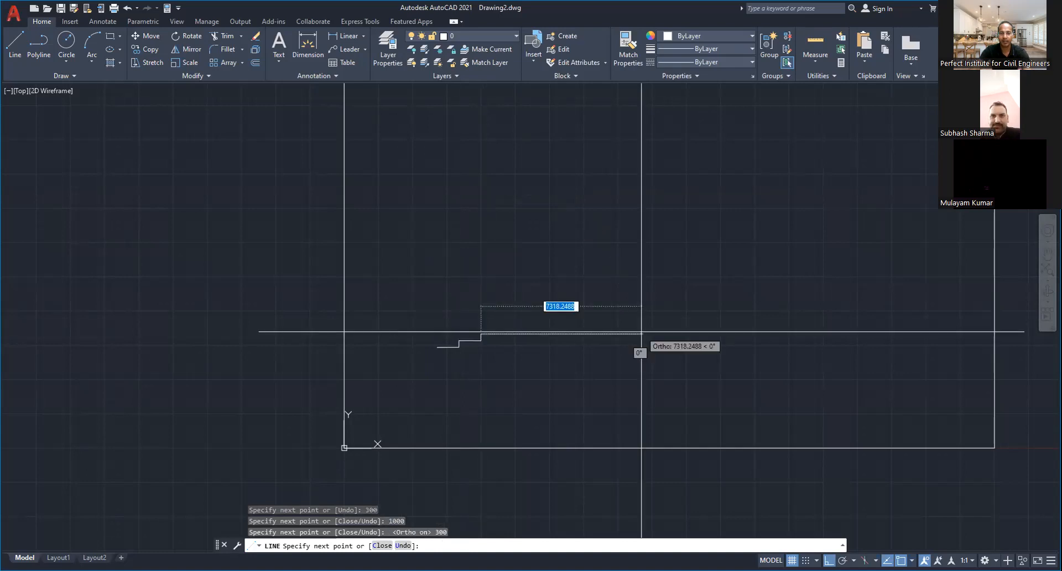
{"action": "type", "text": "1000"}
{"action": "key", "text": "Return"}
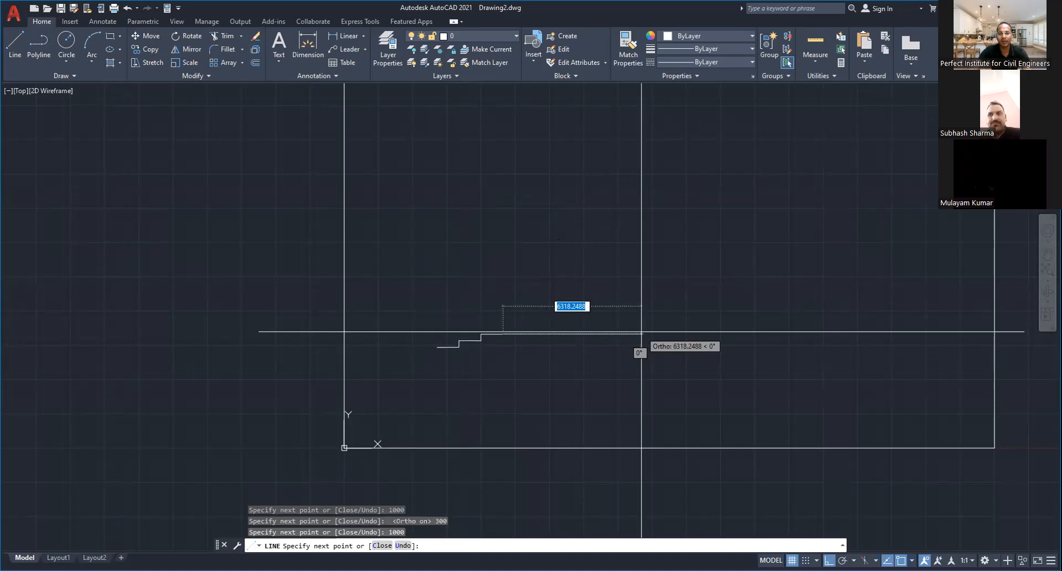
Step: Add a 300-unit rise, turn Ortho off, and extend the stepped line with a 1000-unit horizontal segment
{"action": "type", "text": "300"}
{"action": "key", "text": "Return"}
{"action": "scroll", "coordinate": [501, 337], "scroll_direction": "up", "scroll_amount": 4}
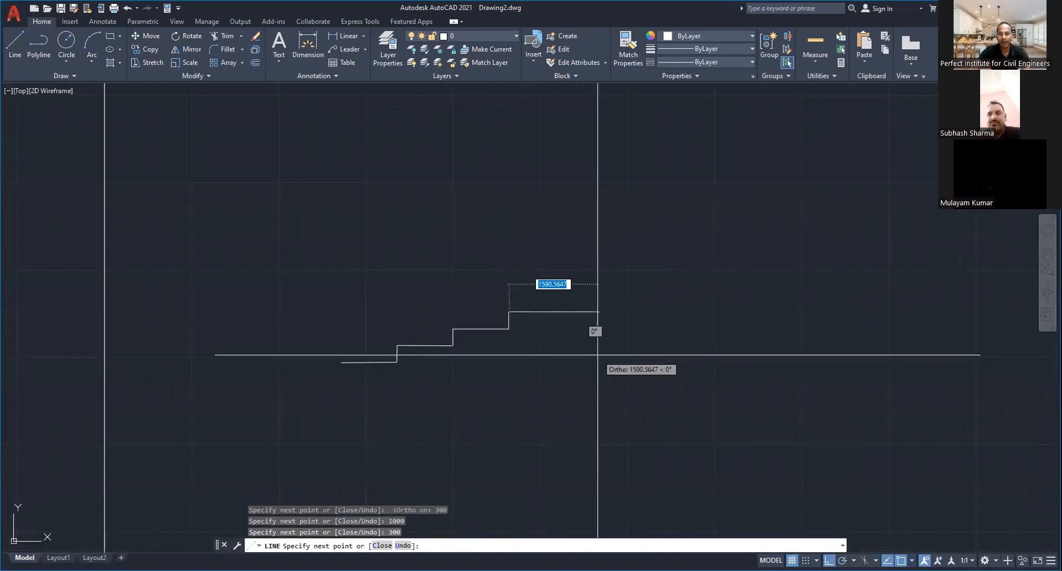
{"action": "key", "text": "F8"}
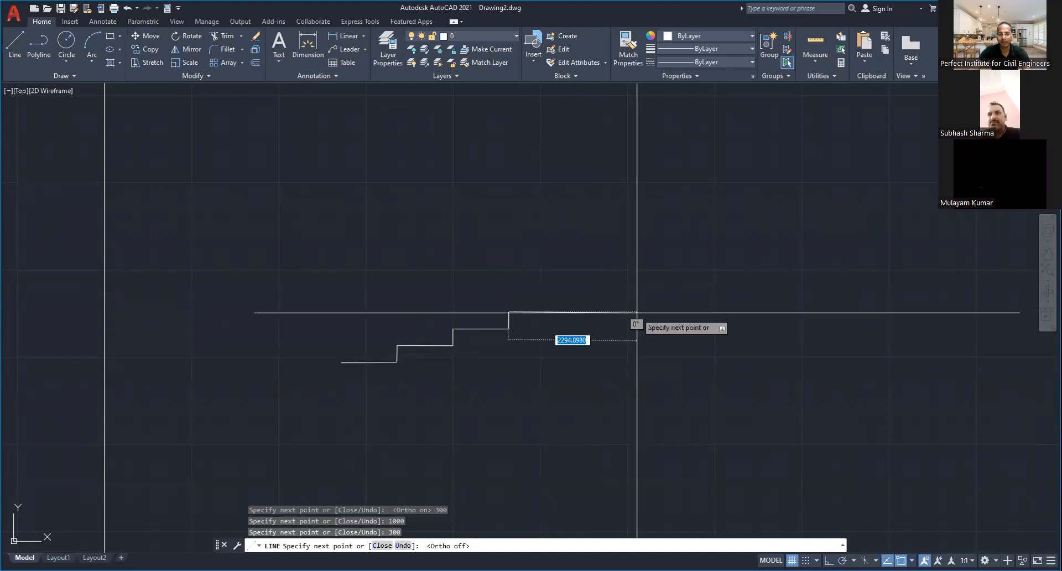
{"action": "type", "text": "1000"}
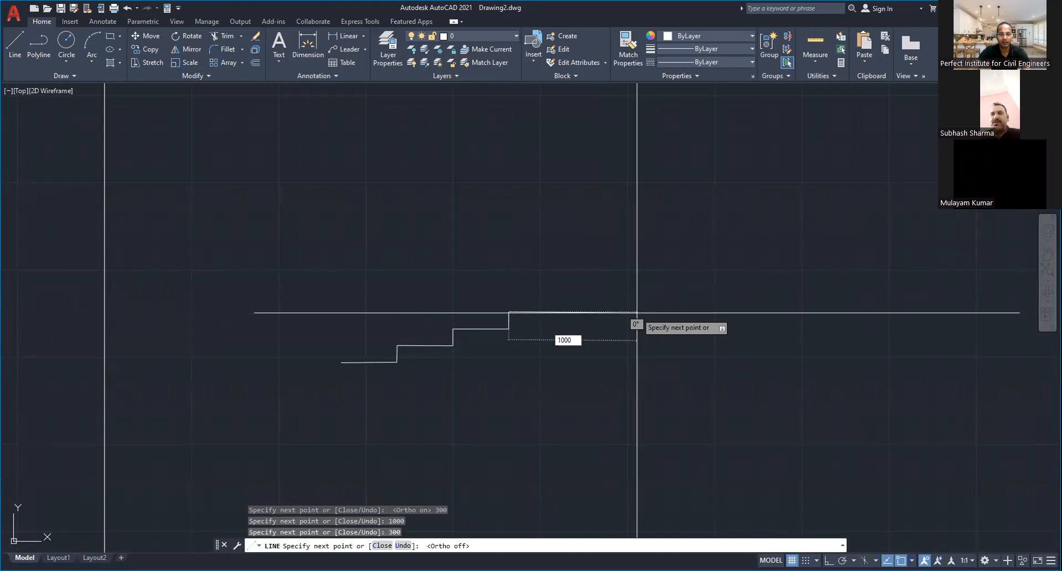
{"action": "key", "text": "Return"}
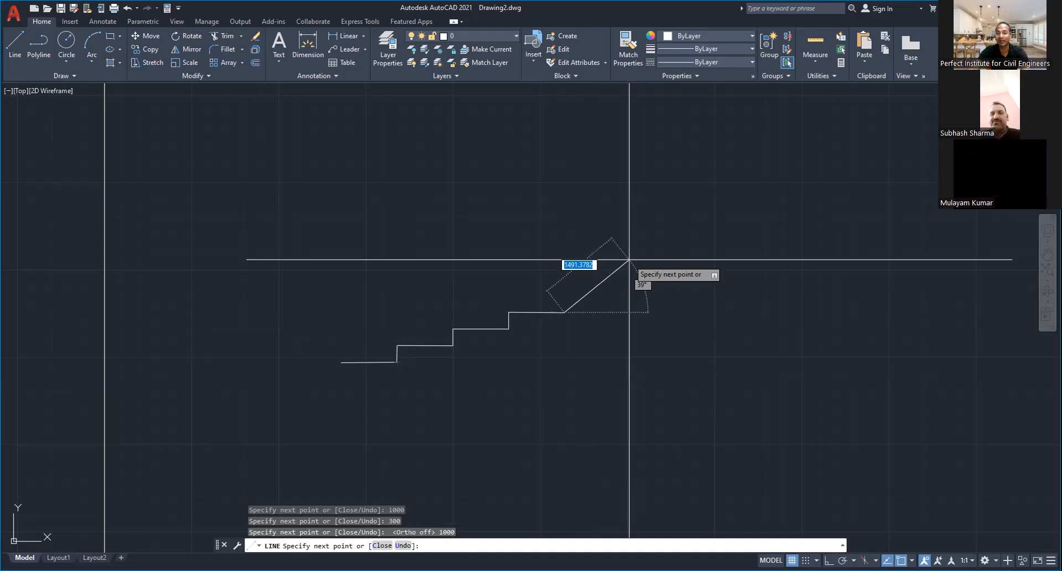
Step: Add a 1000-unit segment at 135° from the upper end of the stepped line and end the line there
{"action": "type", "text": "@"}
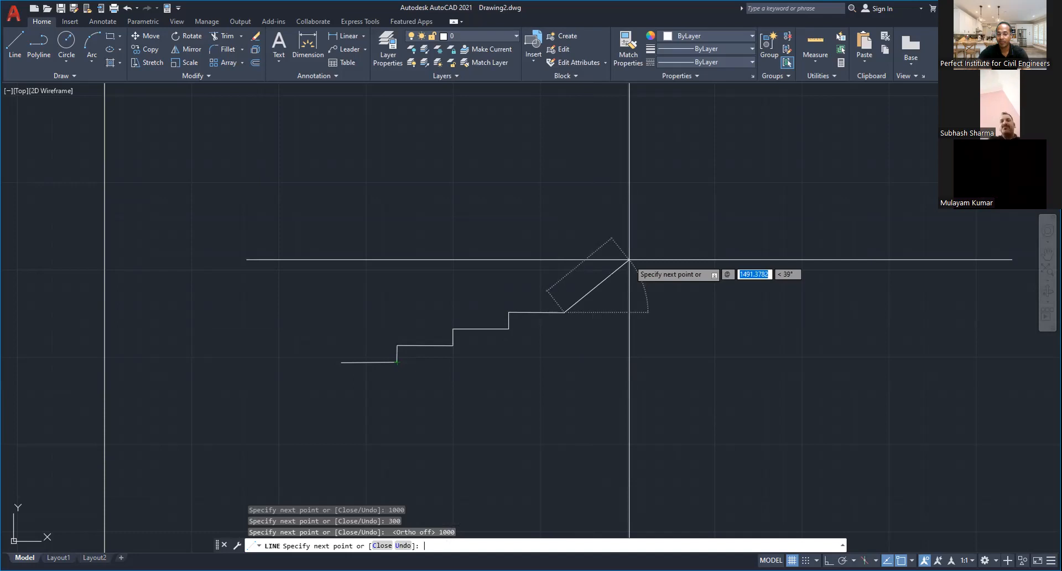
{"action": "type", "text": "1000"}
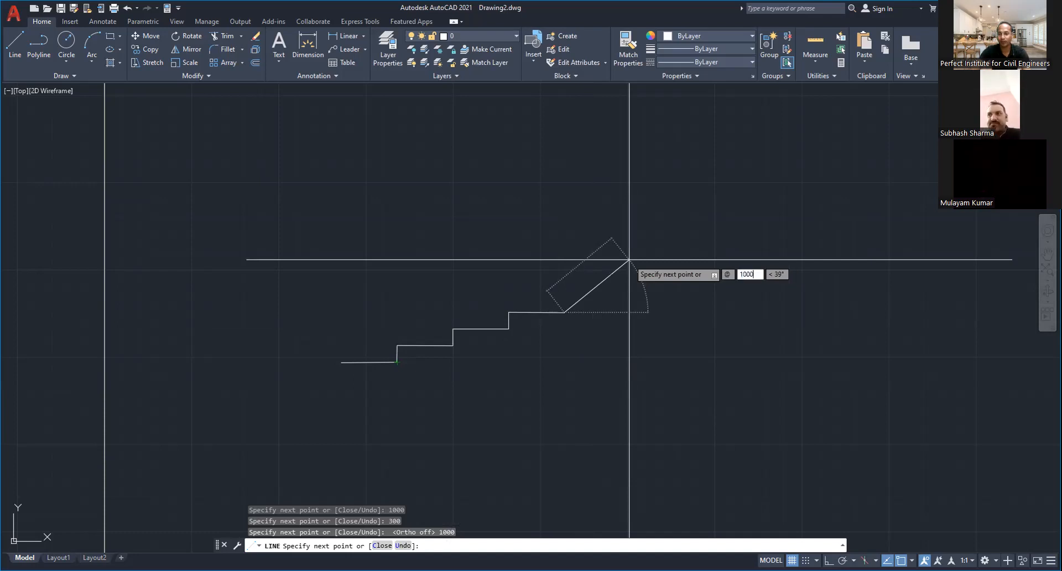
{"action": "key", "text": "Tab"}
{"action": "type", "text": "135"}
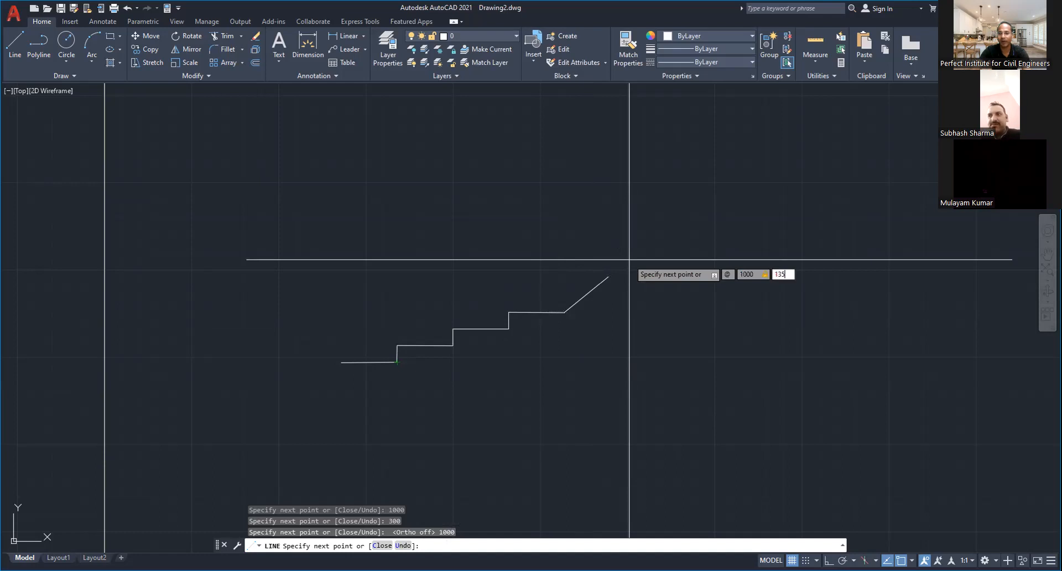
{"action": "key", "text": "BackSpace"}
{"action": "key", "text": "BackSpace"}
{"action": "key", "text": "BackSpace"}
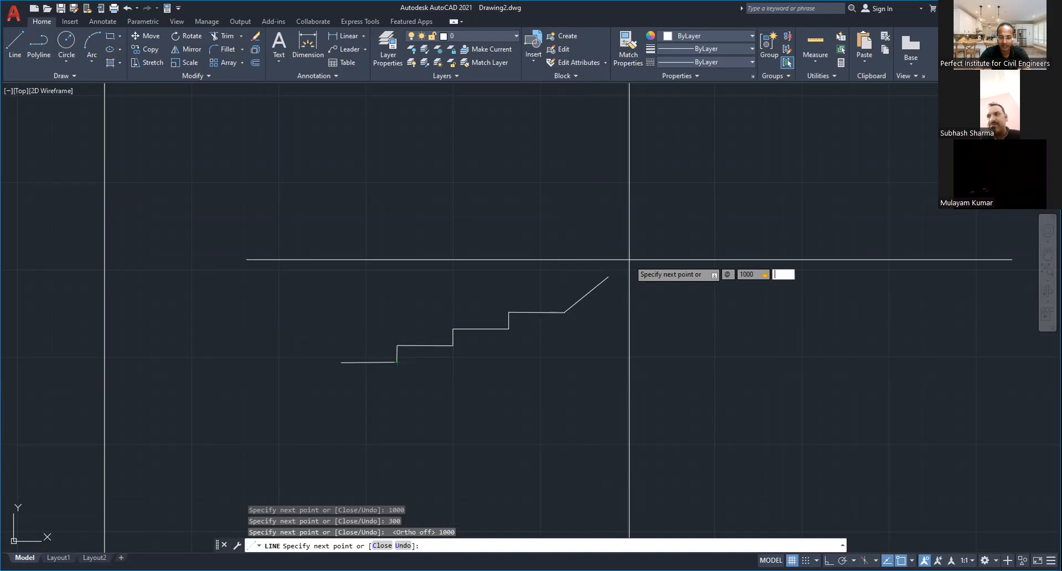
{"action": "type", "text": "<135"}
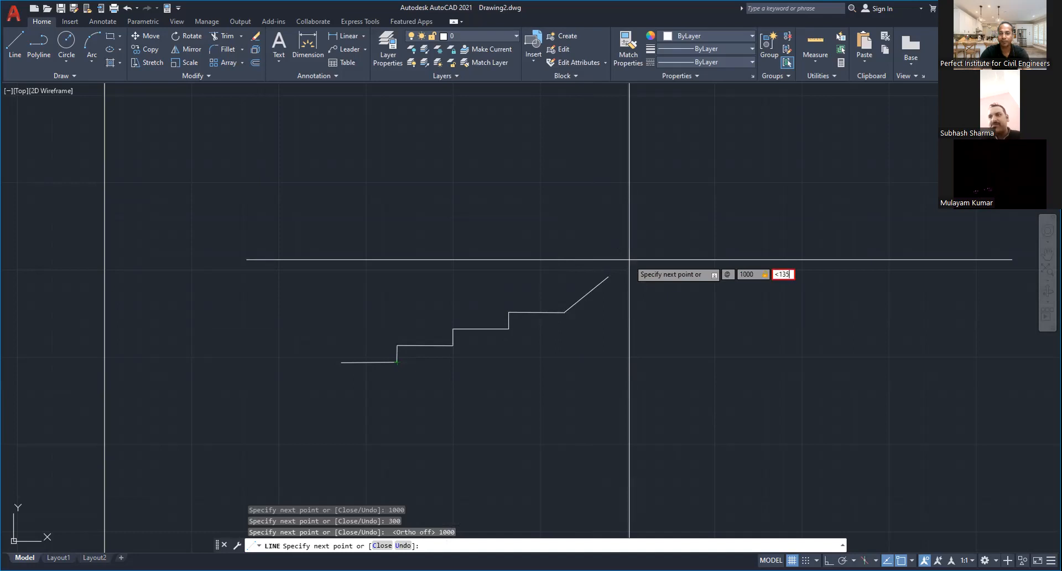
{"action": "key", "text": "Return"}
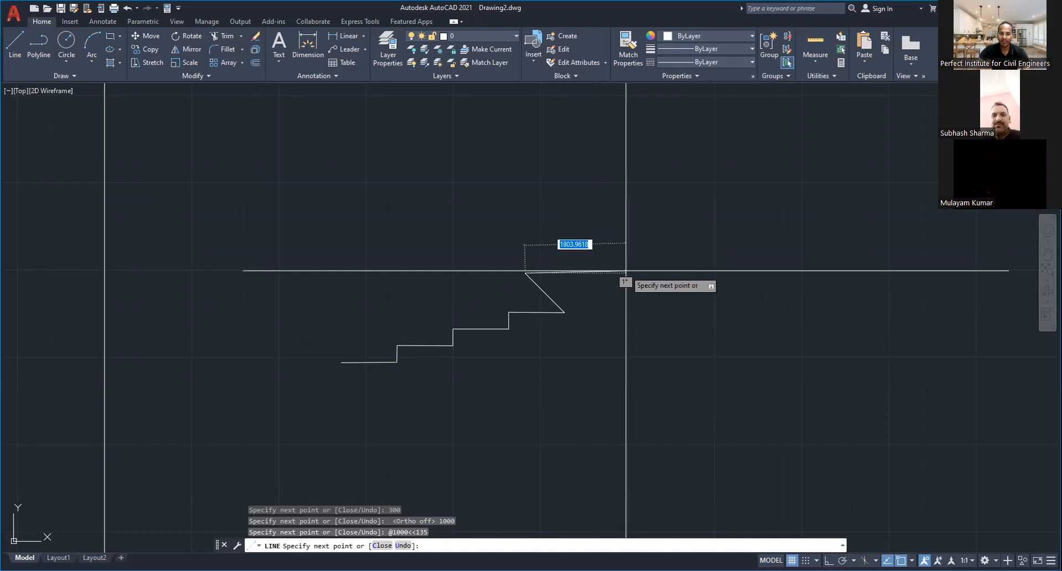
{"action": "key", "text": "Escape"}
{"action": "key", "text": "Escape"}
{"action": "key", "text": "Escape"}
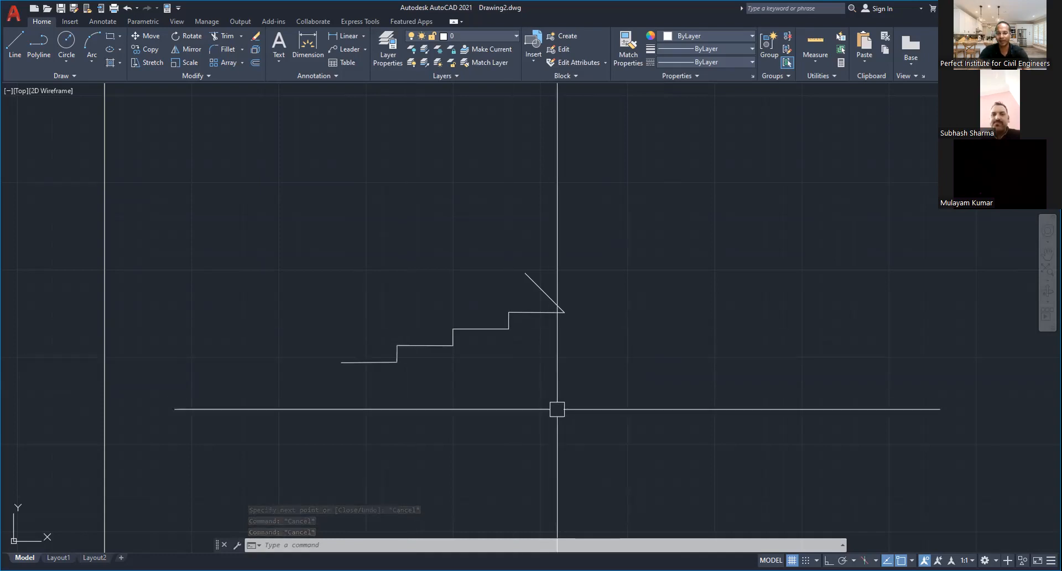
Step: Start a smaller stepped line below the first one with Ortho on, using a 300-unit horizontal segment and a 100-unit rise
{"action": "key", "text": "Return"}
{"action": "left_click", "coordinate": [504, 404]}
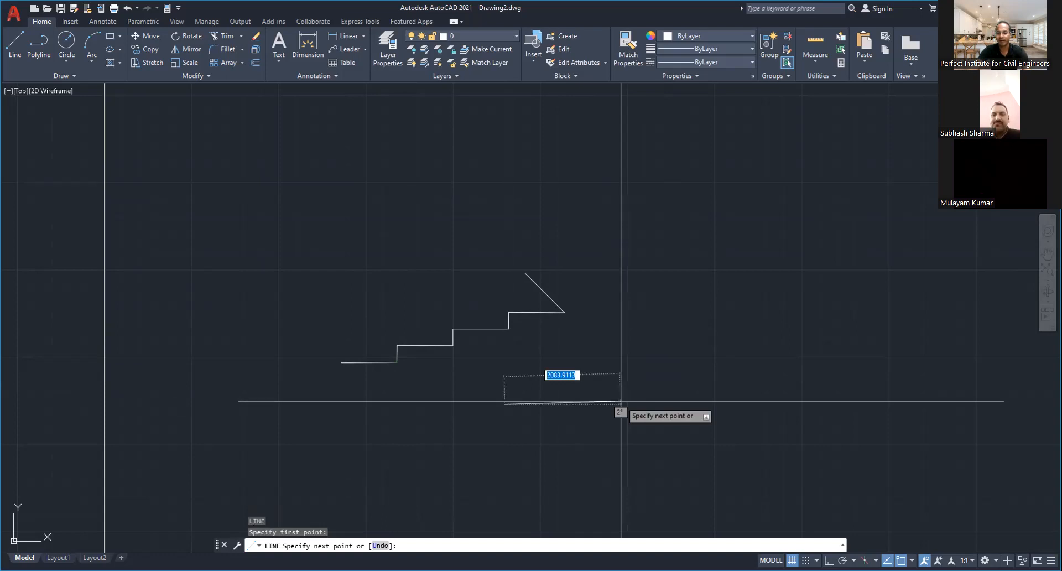
{"action": "key", "text": "F8"}
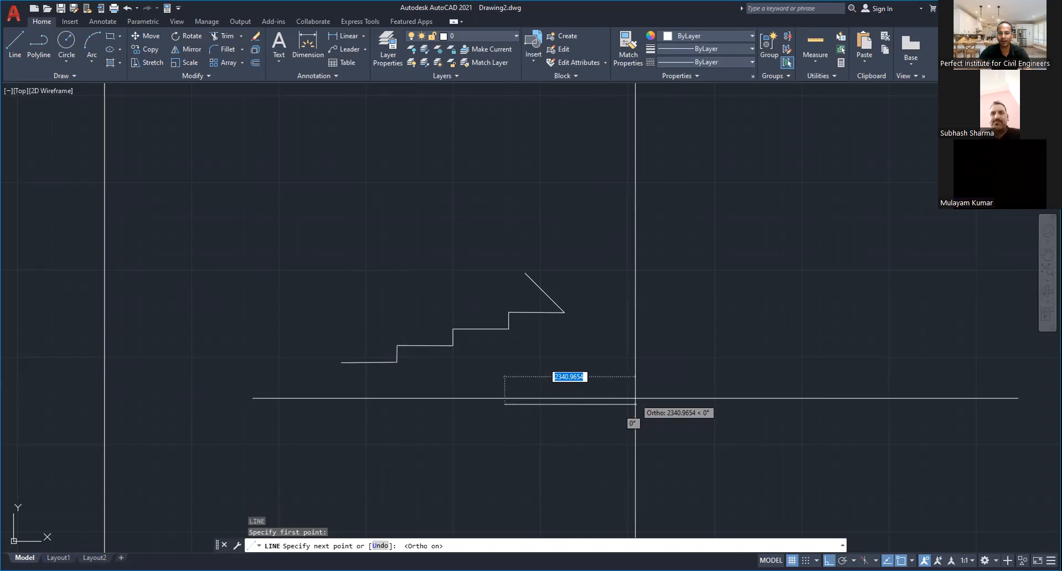
{"action": "type", "text": "300"}
{"action": "key", "text": "Return"}
{"action": "type", "text": "100"}
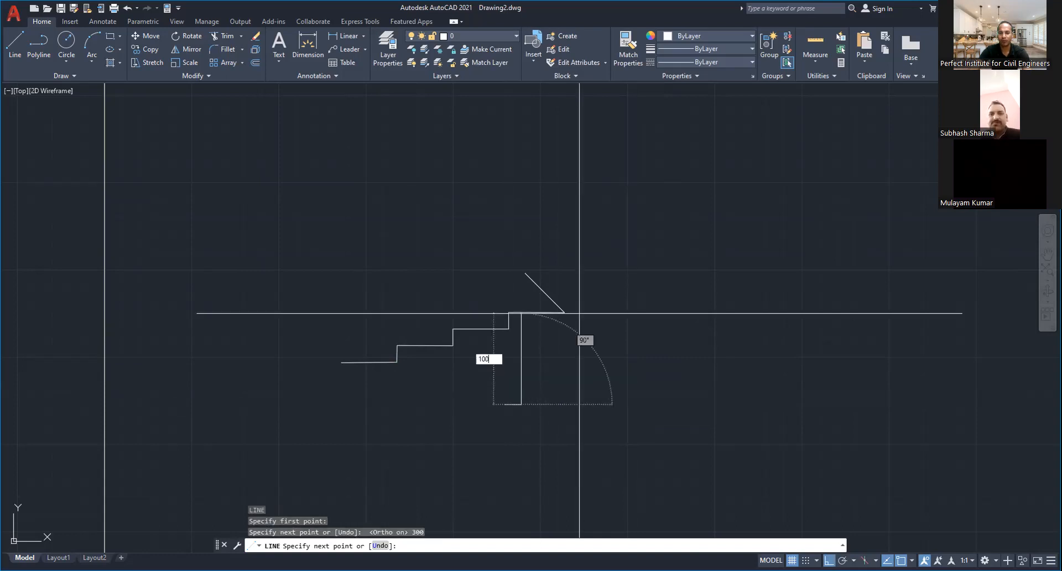
{"action": "key", "text": "Return"}
Step: Continue the smaller stepped line with two more 300-unit horizontal segments, each followed by a 100-unit rise, and end it
{"action": "type", "text": "300"}
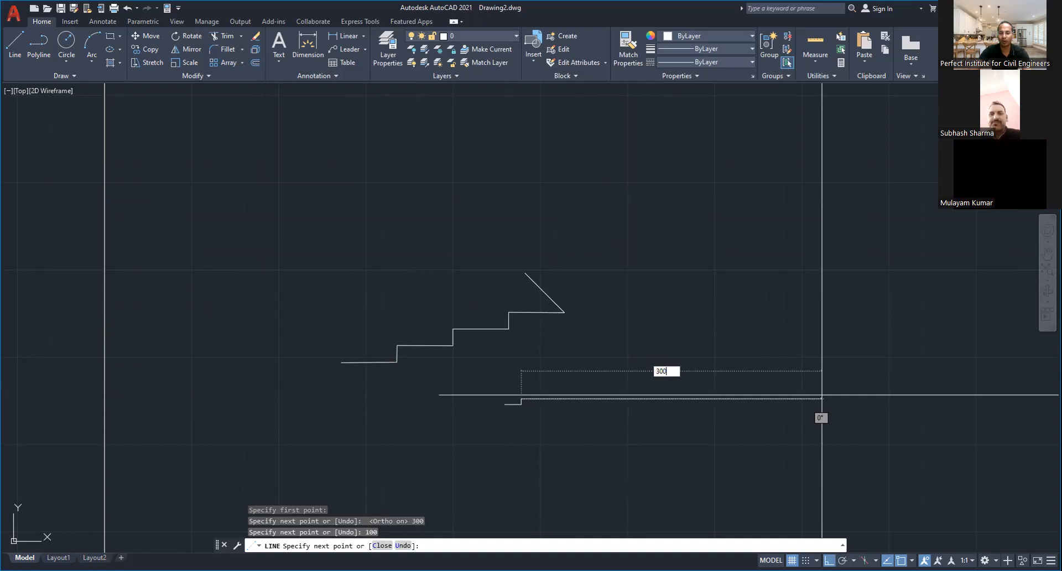
{"action": "key", "text": "Return"}
{"action": "type", "text": "100"}
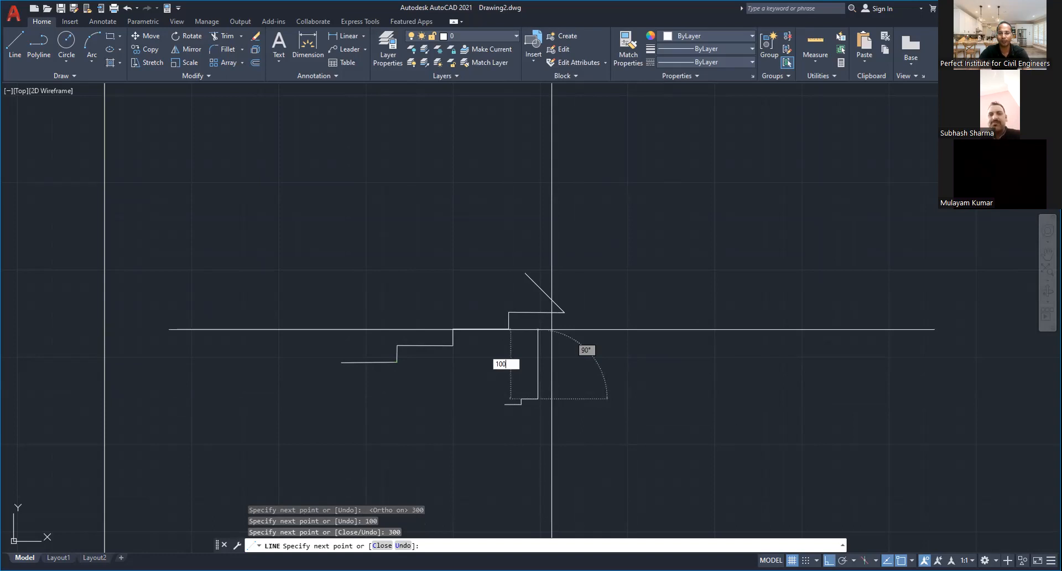
{"action": "key", "text": "Return"}
{"action": "type", "text": "300"}
{"action": "key", "text": "Return"}
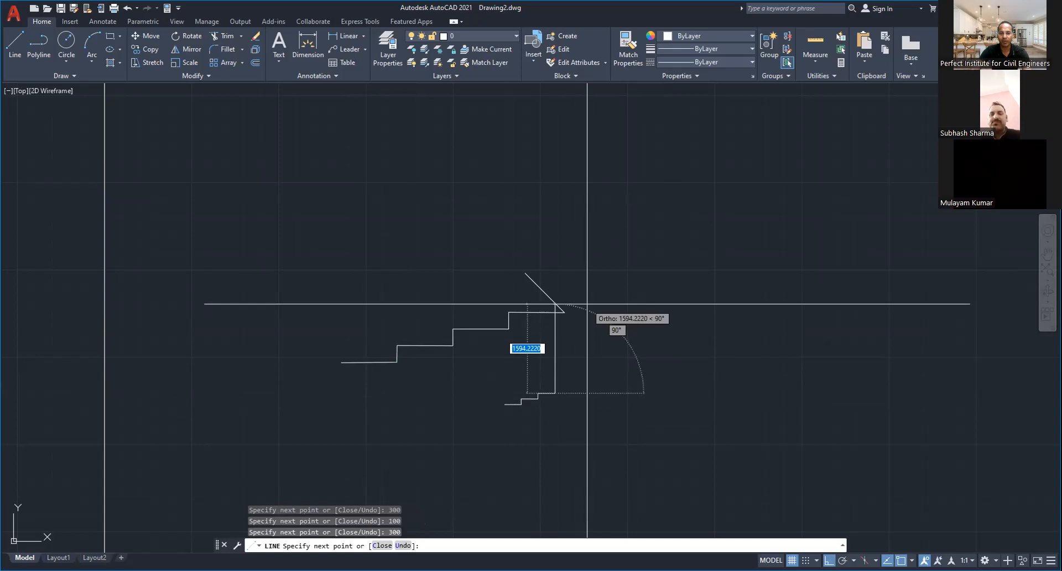
{"action": "type", "text": "100"}
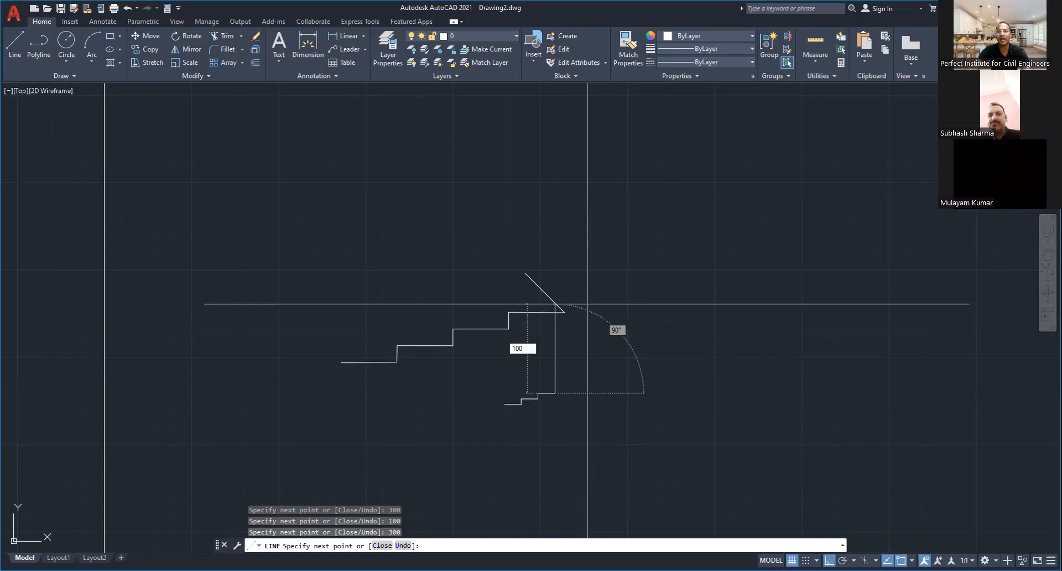
{"action": "key", "text": "Return"}
{"action": "scroll", "coordinate": [587, 303], "scroll_direction": "up", "scroll_amount": 3}
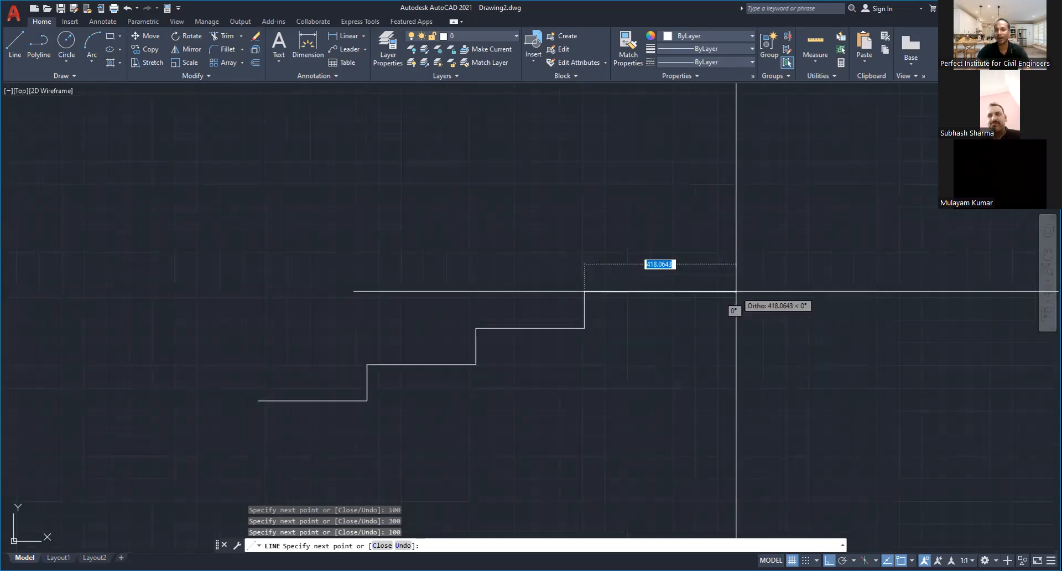
{"action": "key", "text": "Escape"}
Step: Select only the topmost riser of the smaller stepped line to inspect it as a single object, and clear the selection
{"action": "left_click", "coordinate": [585, 311]}
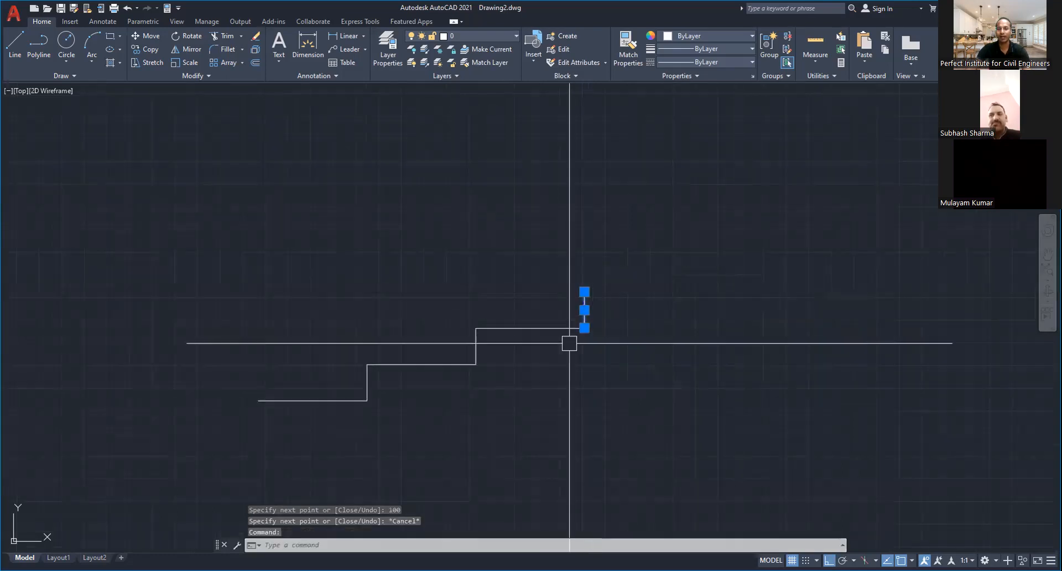
{"action": "key", "text": "Escape"}
{"action": "key", "text": "Escape"}
{"action": "key", "text": "Escape"}
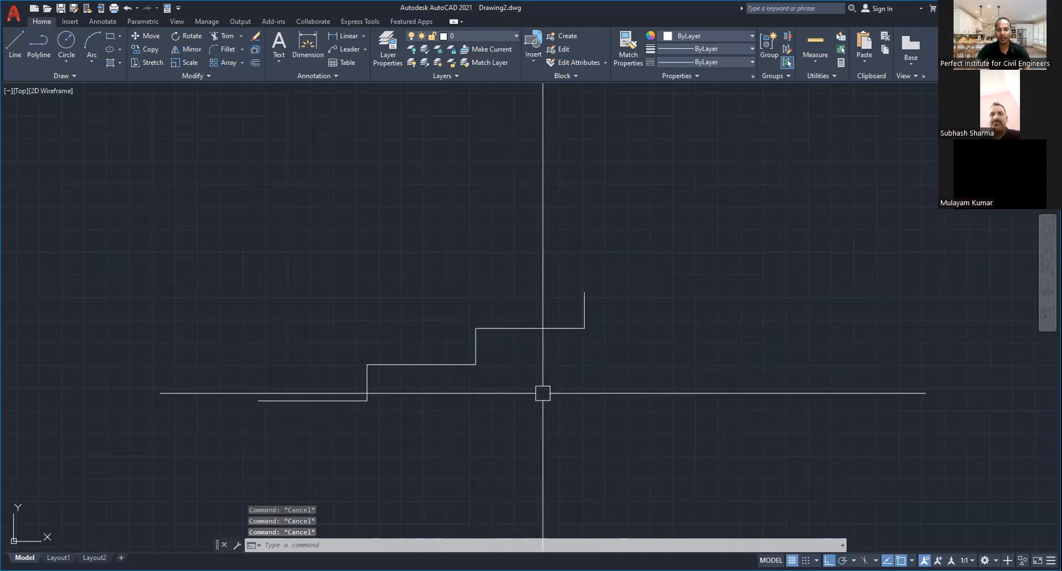
Step: Set the object color to Blue and trace the smaller stepped line with a polyline
{"action": "left_click", "coordinate": [688, 35]}
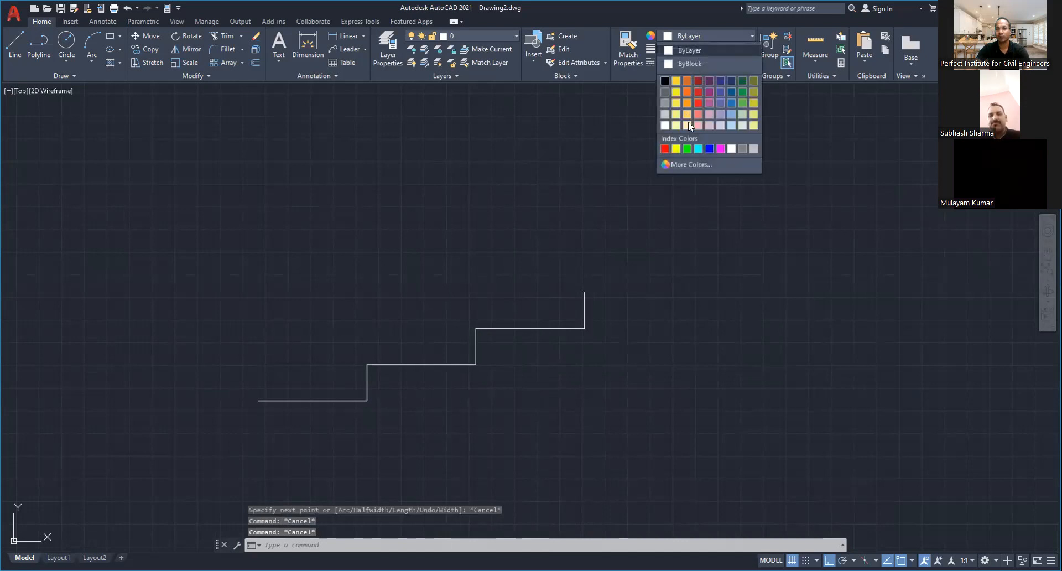
{"action": "left_click", "coordinate": [708, 148]}
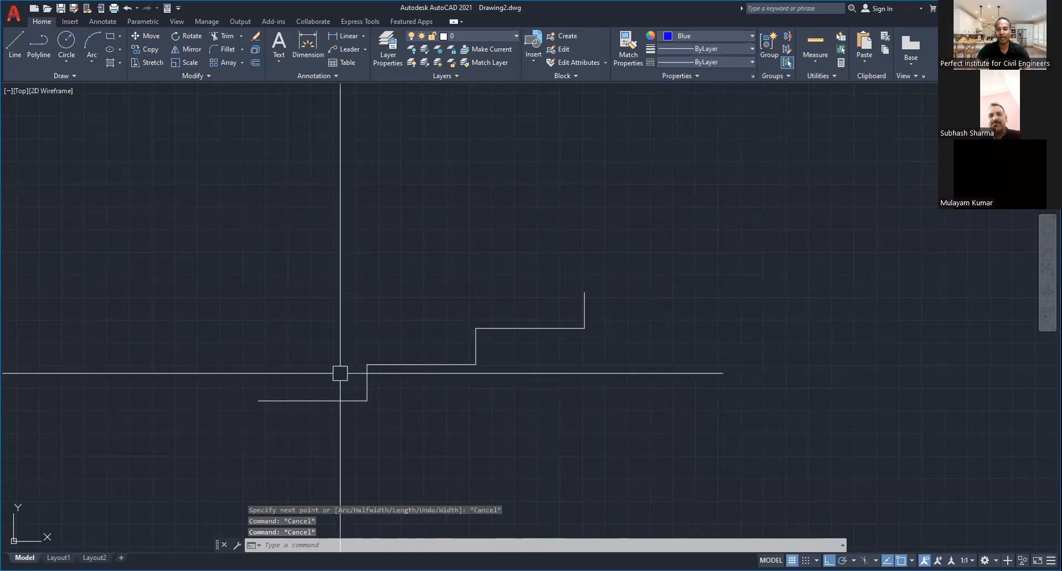
{"action": "key", "text": "space"}
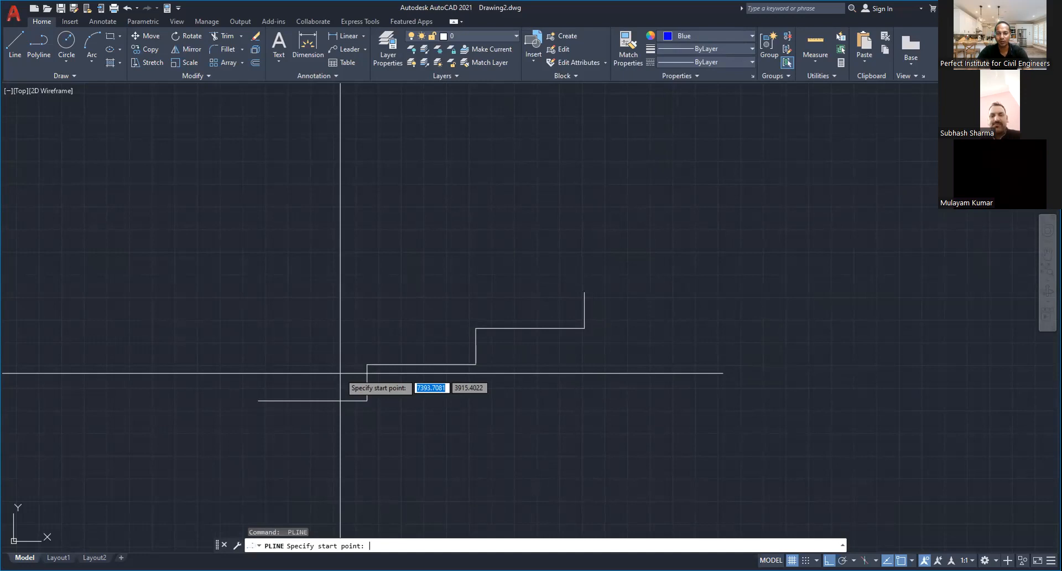
Step: Select the blue polyline traced over the smaller steps and erase it
{"action": "left_click", "coordinate": [545, 328]}
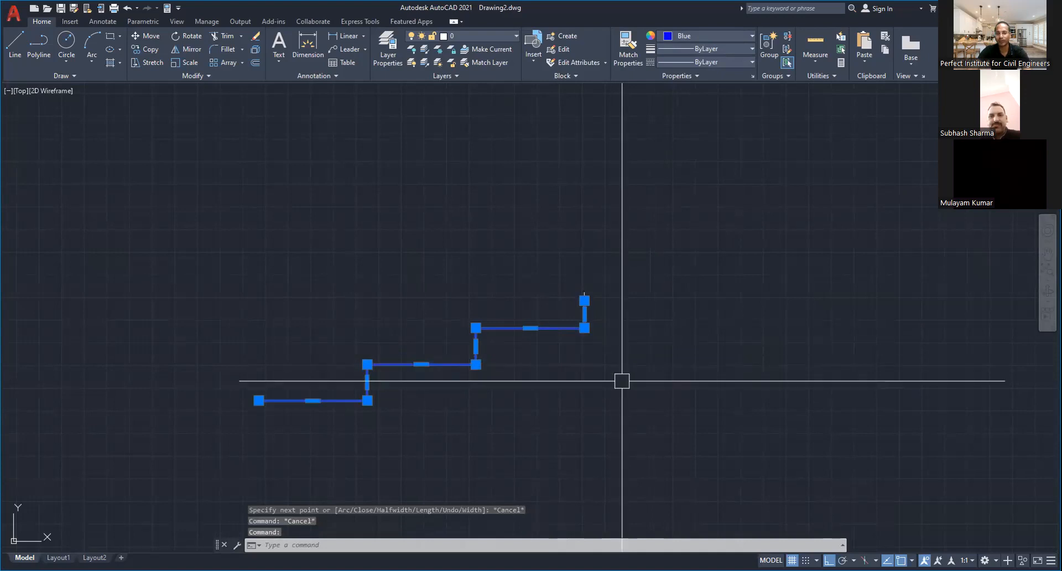
{"action": "type", "text": "e"}
{"action": "key", "text": "Return"}
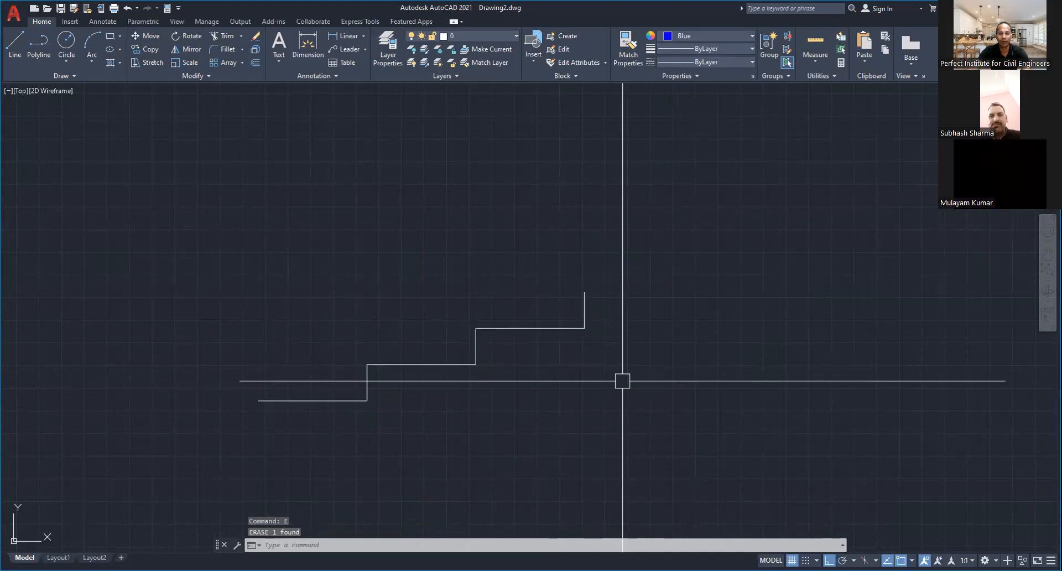
Step: Join the separate treads and risers of the smaller stepped line into one polyline
{"action": "left_click", "coordinate": [522, 364]}
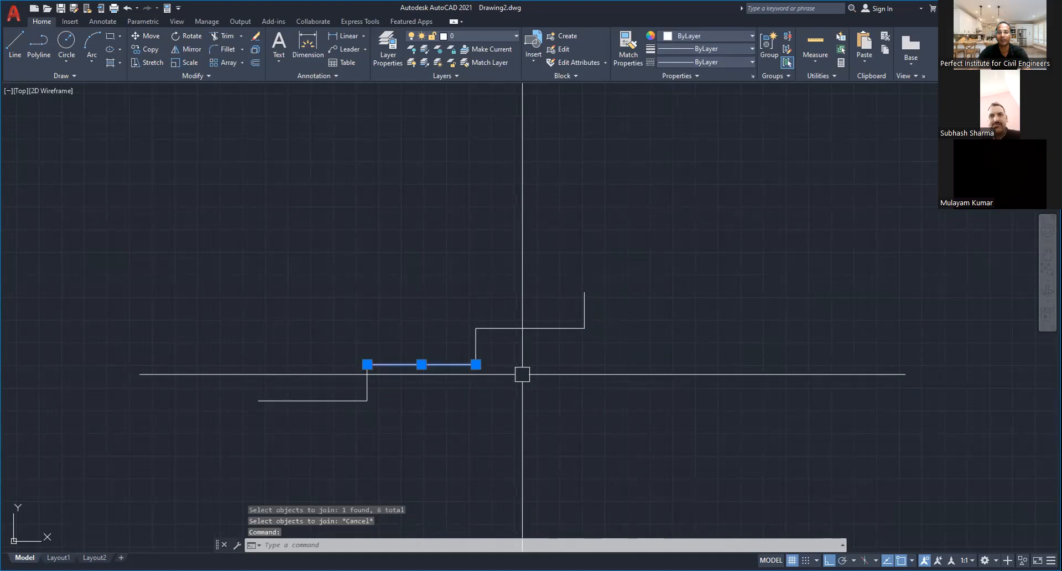
{"action": "key", "text": "Escape"}
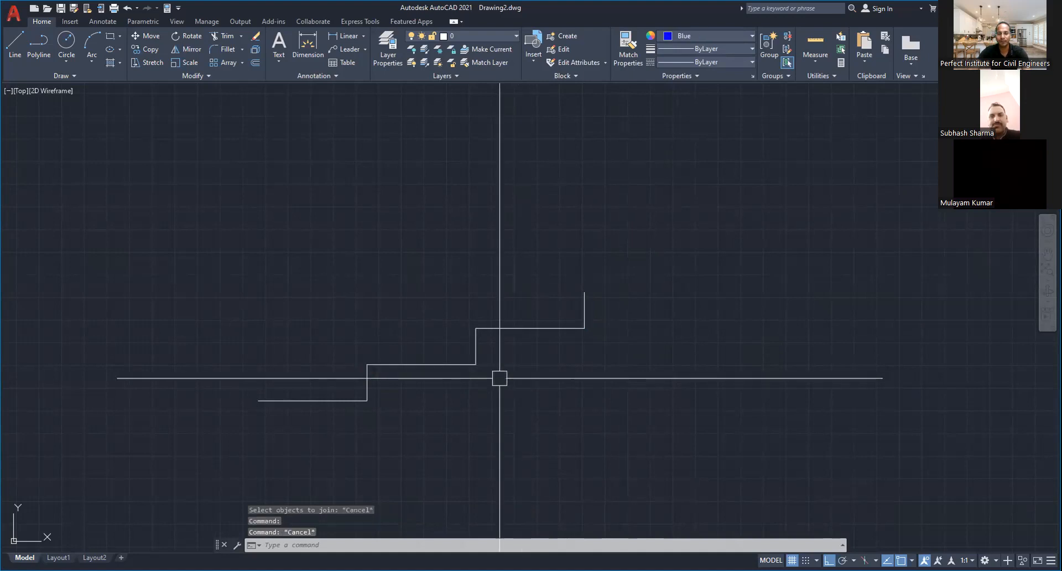
{"action": "type", "text": "j"}
{"action": "key", "text": "Return"}
{"action": "left_click", "coordinate": [542, 329]}
{"action": "left_click", "coordinate": [585, 315]}
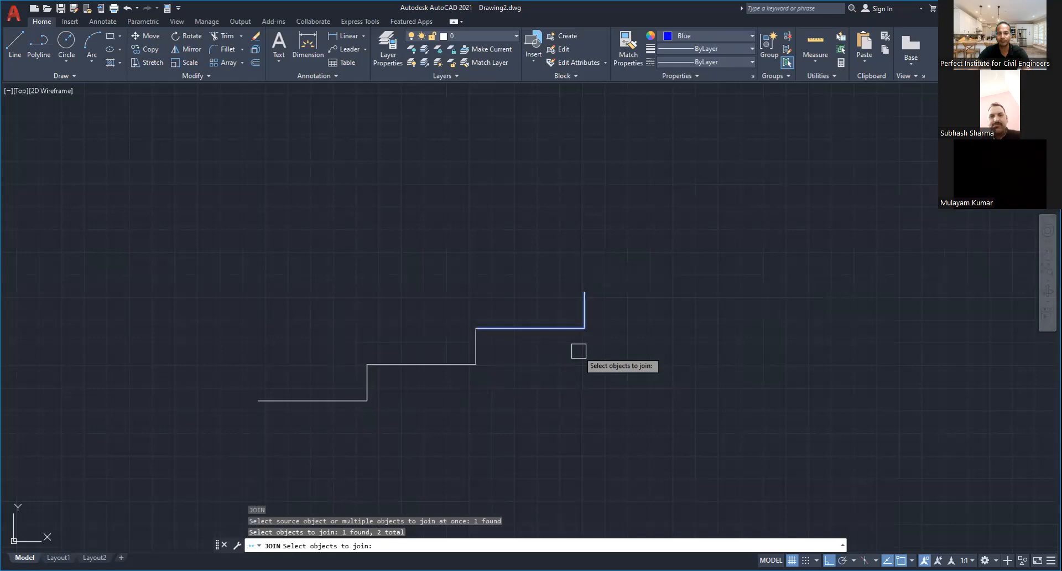
{"action": "key", "text": "Return"}
{"action": "key", "text": "Return"}
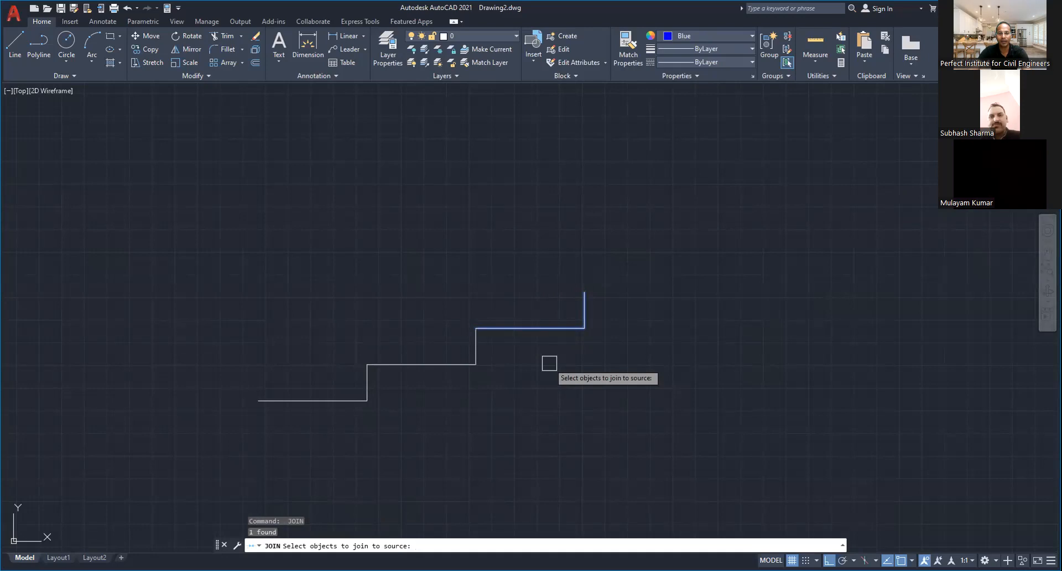
{"action": "key", "text": "Return"}
{"action": "key", "text": "Escape"}
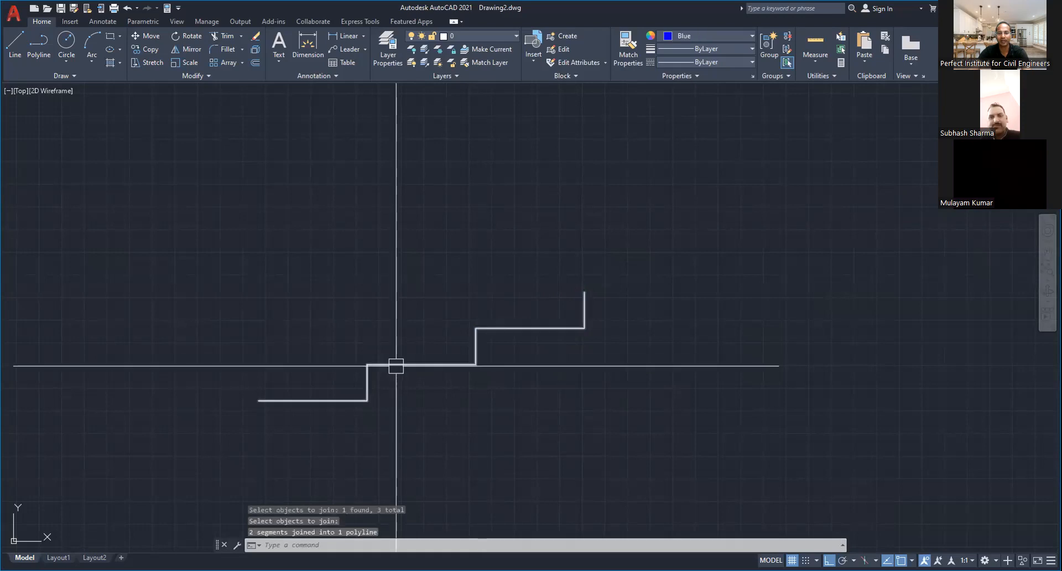
{"action": "key", "text": "Escape"}
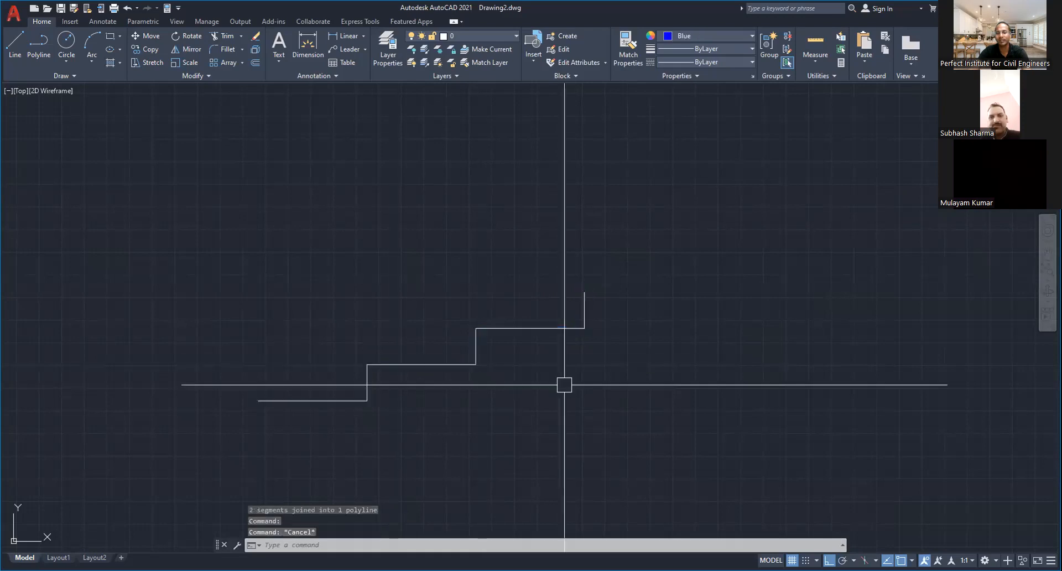
{"action": "key", "text": "Escape"}
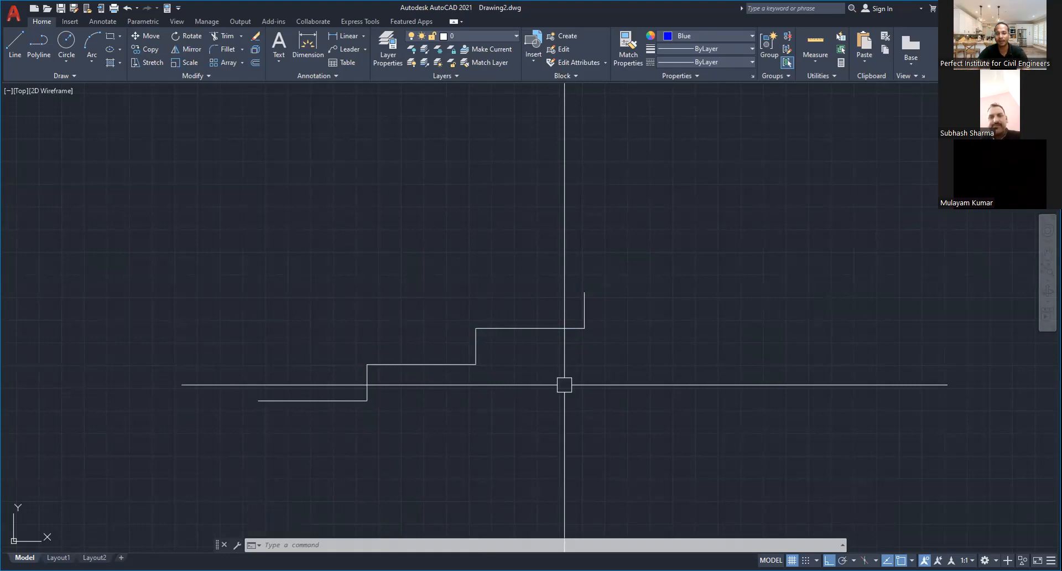
Step: Erase the stepped lines inside the sheet boundary and reset the object color to ByLayer
{"action": "scroll", "coordinate": [474, 338], "scroll_direction": "down", "scroll_amount": 5}
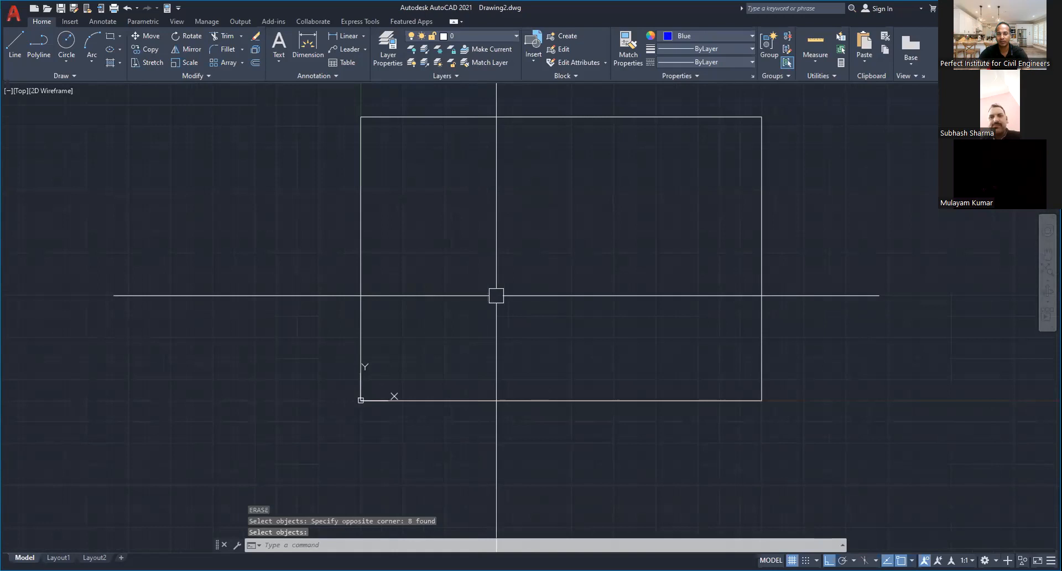
{"action": "type", "text": "l"}
{"action": "key", "text": "Return"}
{"action": "left_click", "coordinate": [434, 198]}
{"action": "left_click", "coordinate": [697, 37]}
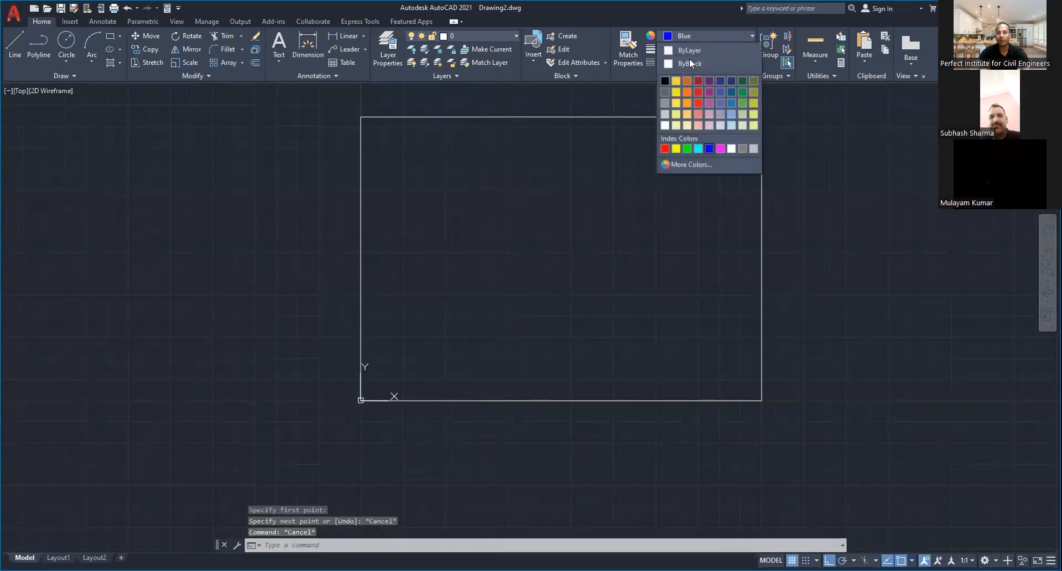
{"action": "left_click", "coordinate": [689, 50]}
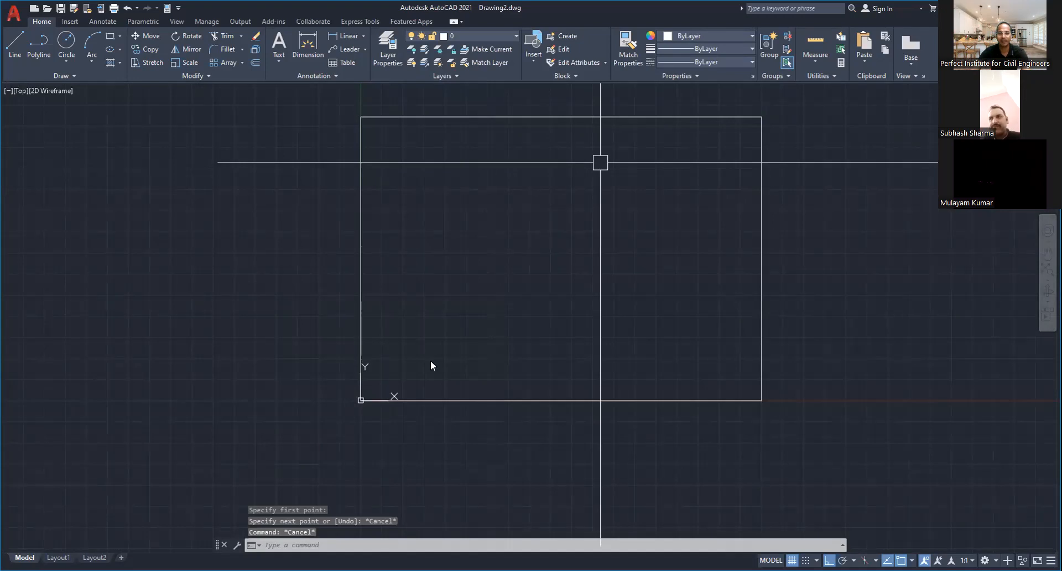
Step: Draw a vertical line 10000 units long upward from a point near the sheet boundary's lower-left corner
{"action": "key", "text": "Return"}
{"action": "left_click", "coordinate": [447, 361]}
{"action": "type", "text": "10000"}
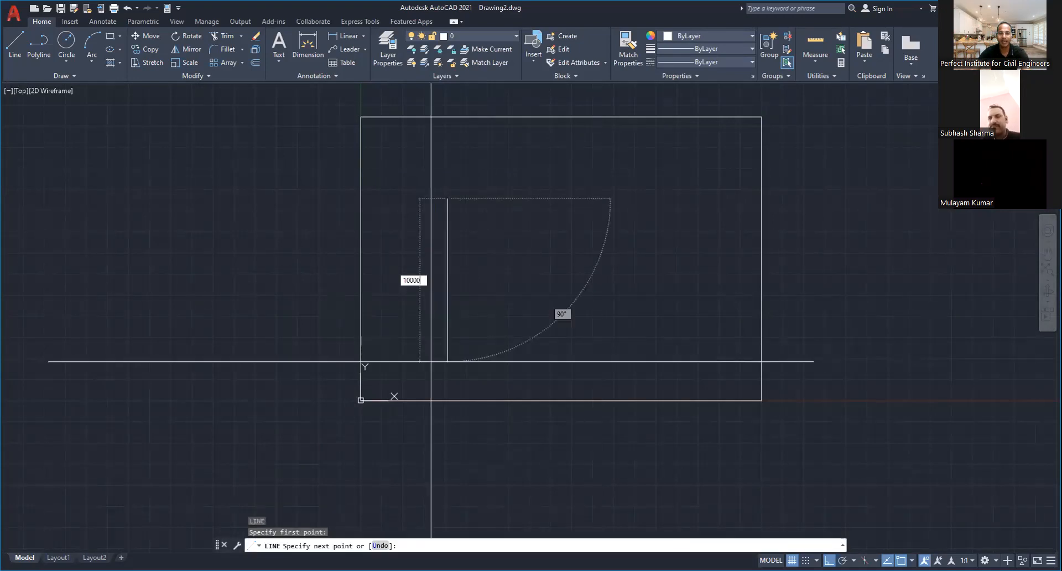
{"action": "key", "text": "Return"}
{"action": "key", "text": "Escape"}
{"action": "key", "text": "Escape"}
{"action": "scroll", "coordinate": [441, 356], "scroll_direction": "up", "scroll_amount": 4}
{"action": "middle_click_drag", "start_coordinate": [573, 291], "coordinate": [466, 390]}
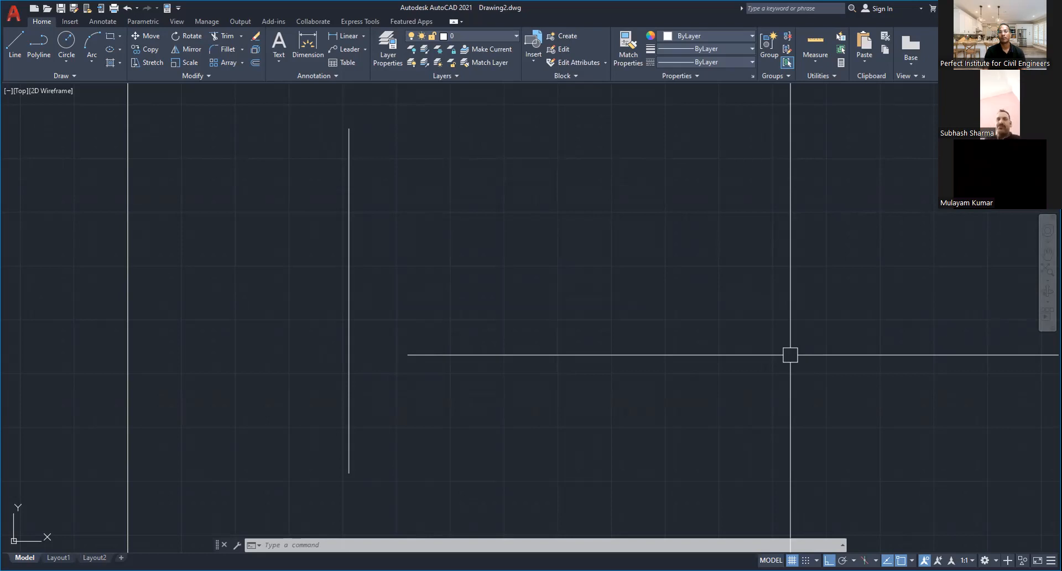
Step: Try to copy the vertical line with 500 entered as the base point, and undo the copy
{"action": "type", "text": "Co"}
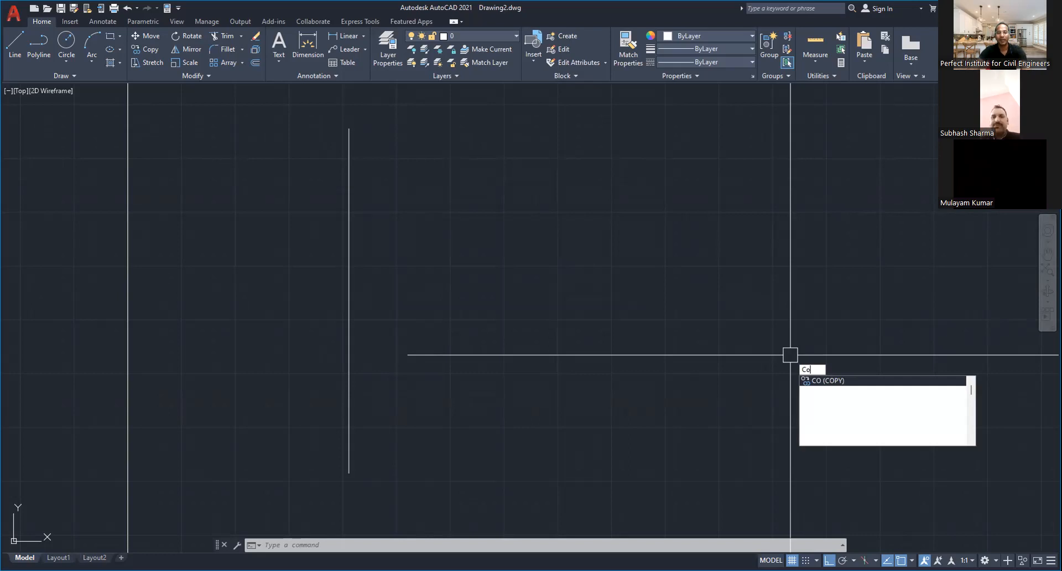
{"action": "key", "text": "Return"}
{"action": "left_click", "coordinate": [349, 295]}
{"action": "key", "text": "Return"}
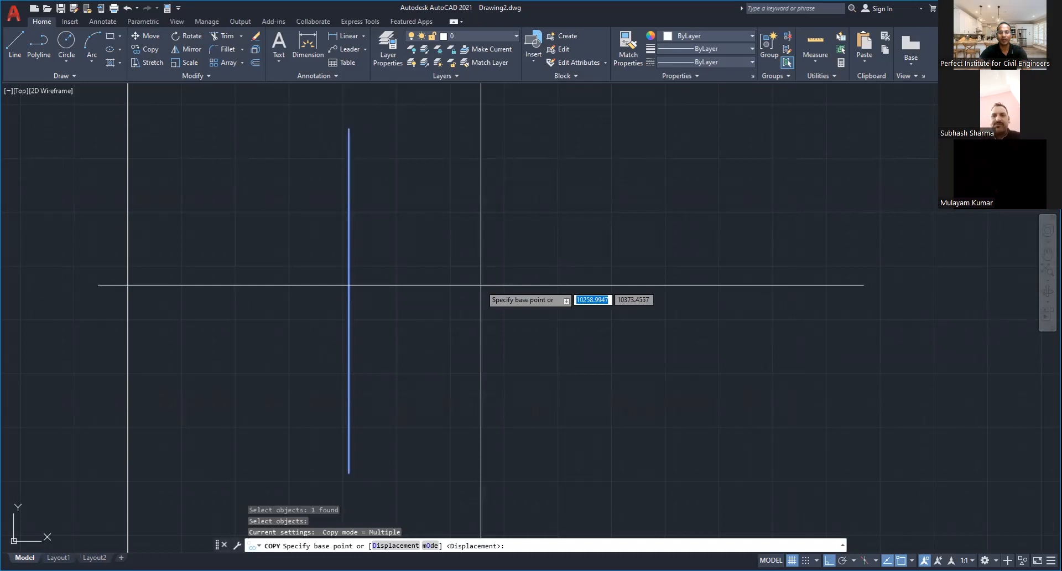
{"action": "type", "text": "500"}
{"action": "key", "text": "Return"}
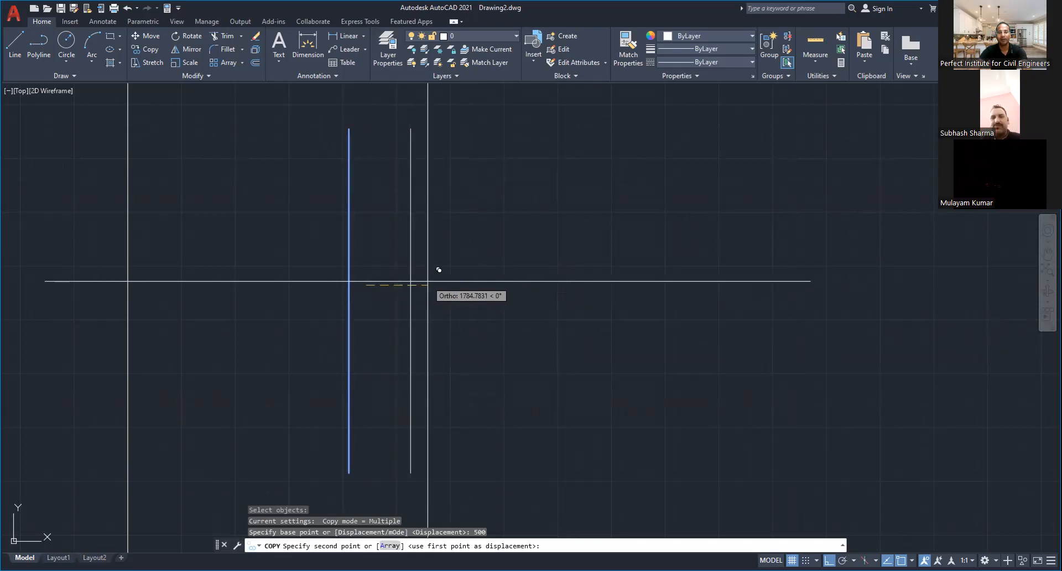
{"action": "key", "text": "ctrl+z"}
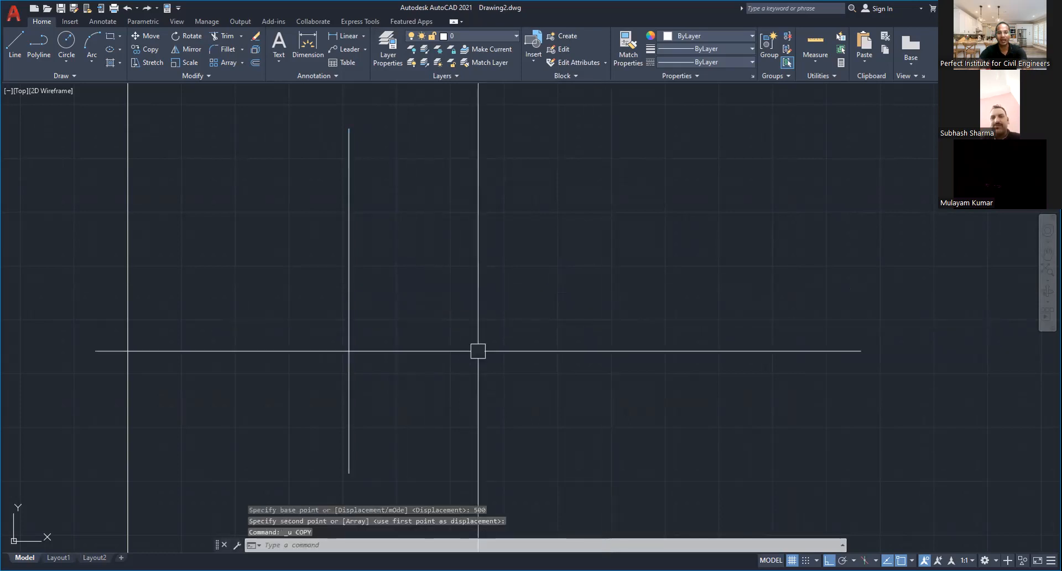
{"action": "key", "text": "Escape"}
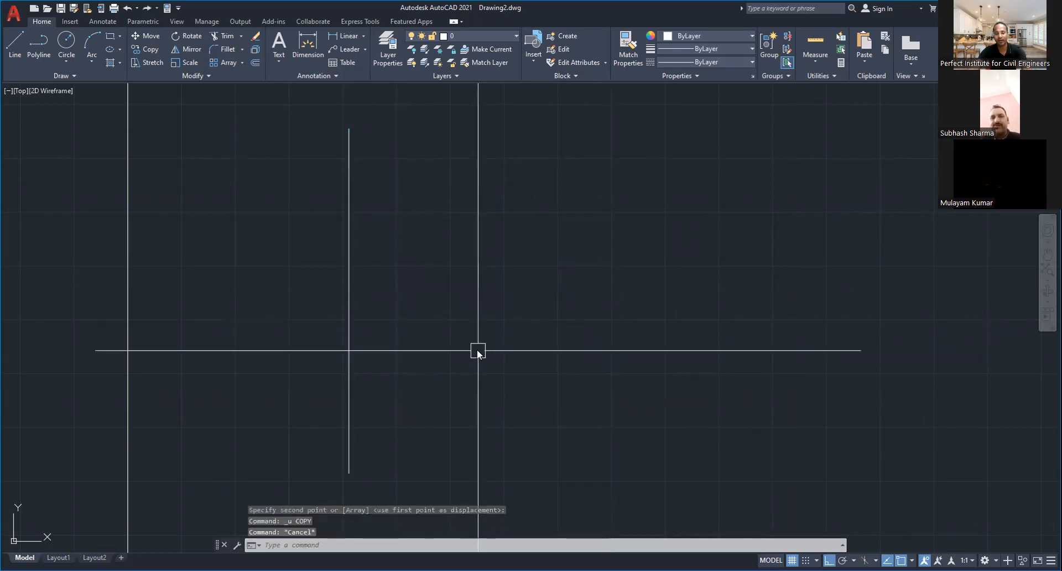
Step: Copy the vertical line 500 units to the right, and copy the new line another 500 units to the right
{"action": "type", "text": "l"}
{"action": "key", "text": "Return"}
{"action": "key", "text": "F1"}
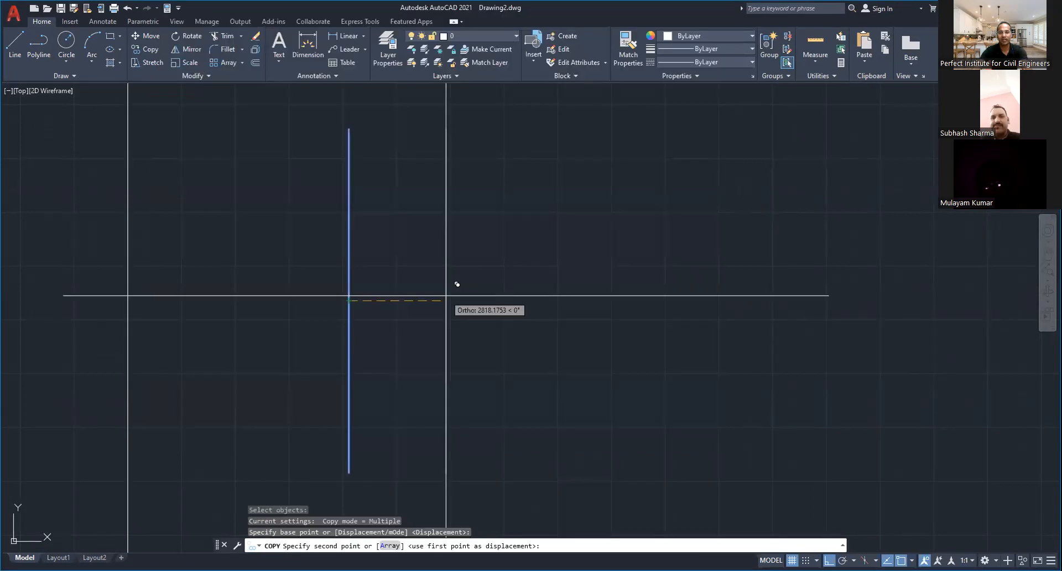
{"action": "type", "text": "5"}
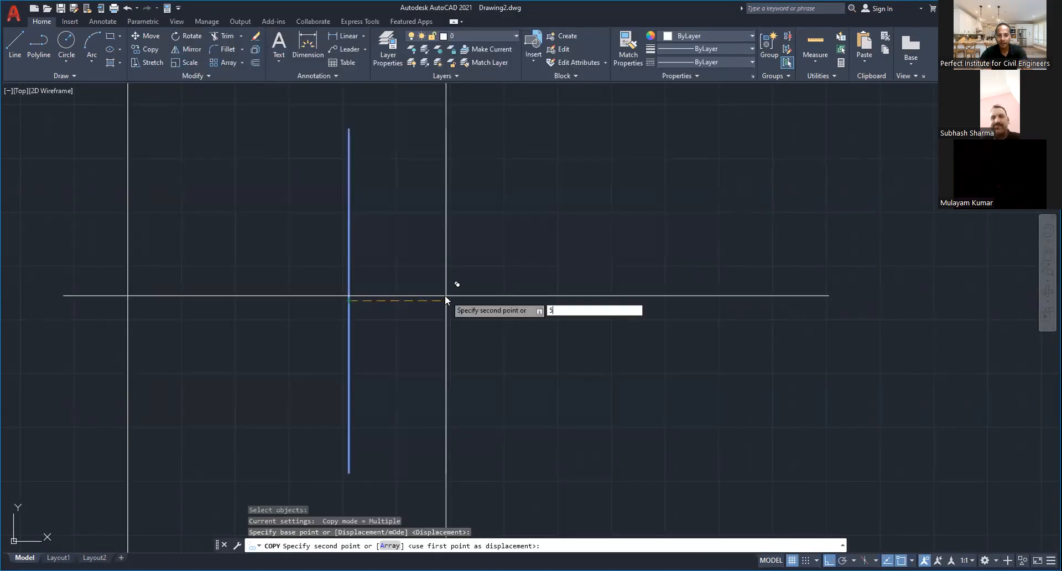
{"action": "type", "text": "00"}
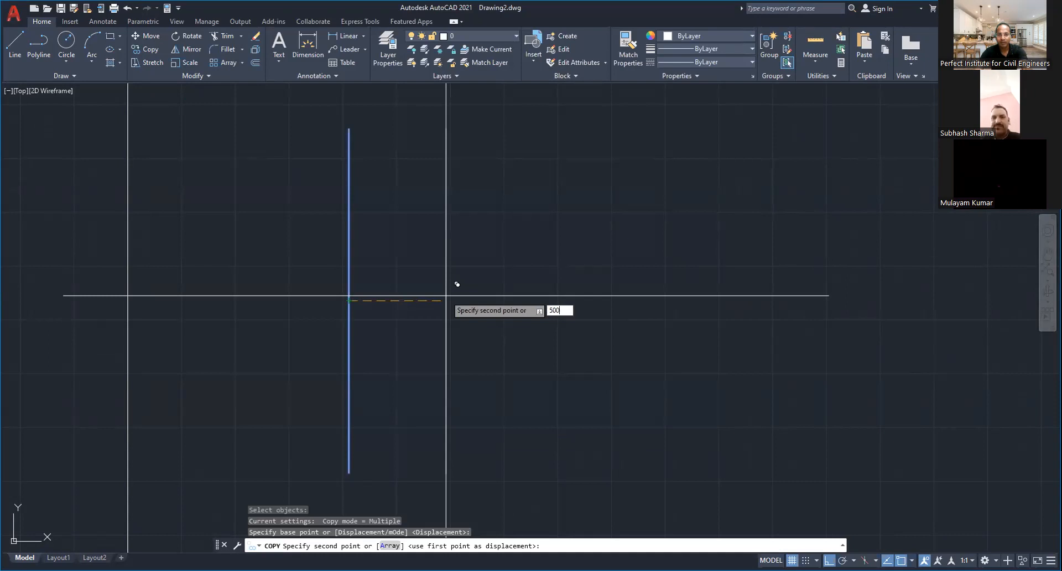
{"action": "key", "text": "Return"}
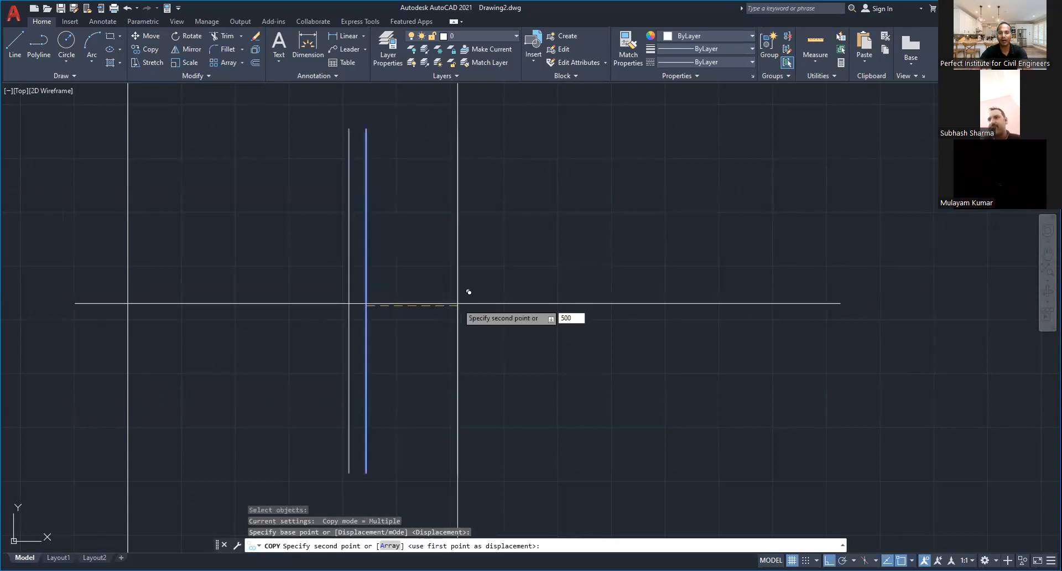
{"action": "key", "text": "Return"}
{"action": "key", "text": "Escape"}
{"action": "key", "text": "Escape"}
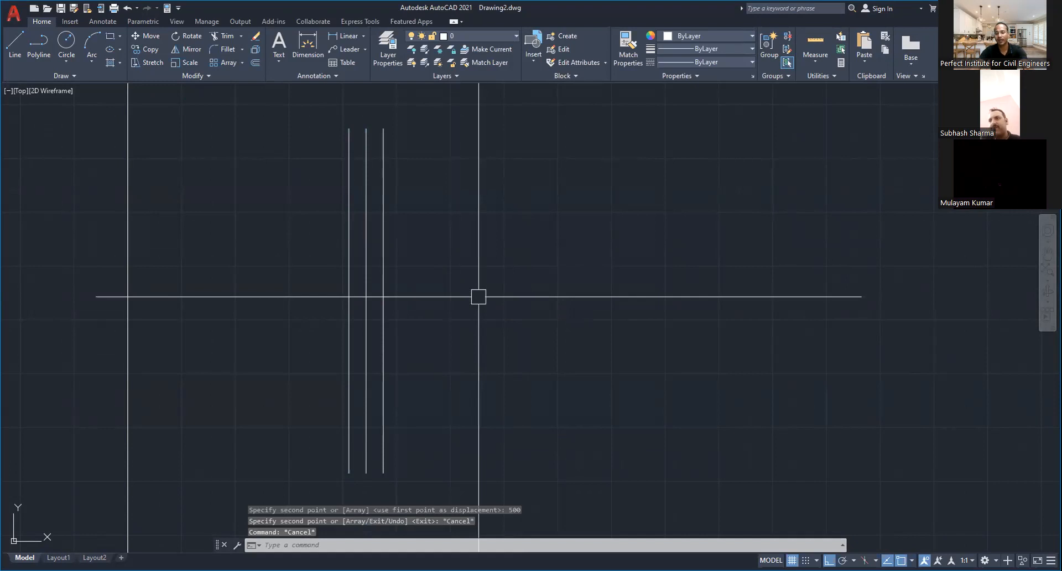
{"action": "key", "text": "Escape"}
{"action": "key", "text": "Escape"}
Step: Offset the vertical lines repeatedly by 500 units, adding five lines on each side of the existing three
{"action": "type", "text": "o"}
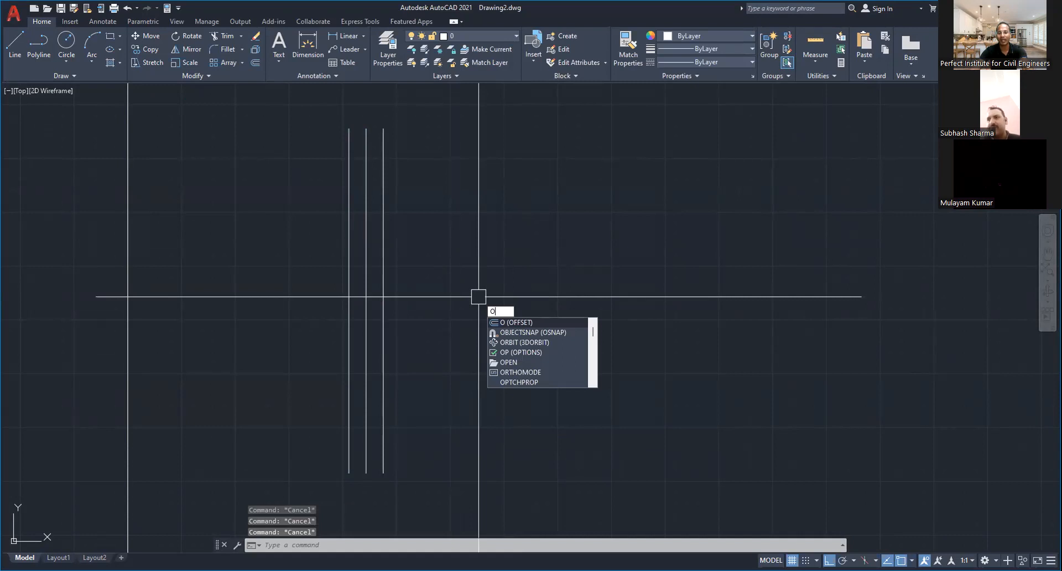
{"action": "key", "text": "Return"}
{"action": "left_click", "coordinate": [384, 287]}
{"action": "type", "text": "500"}
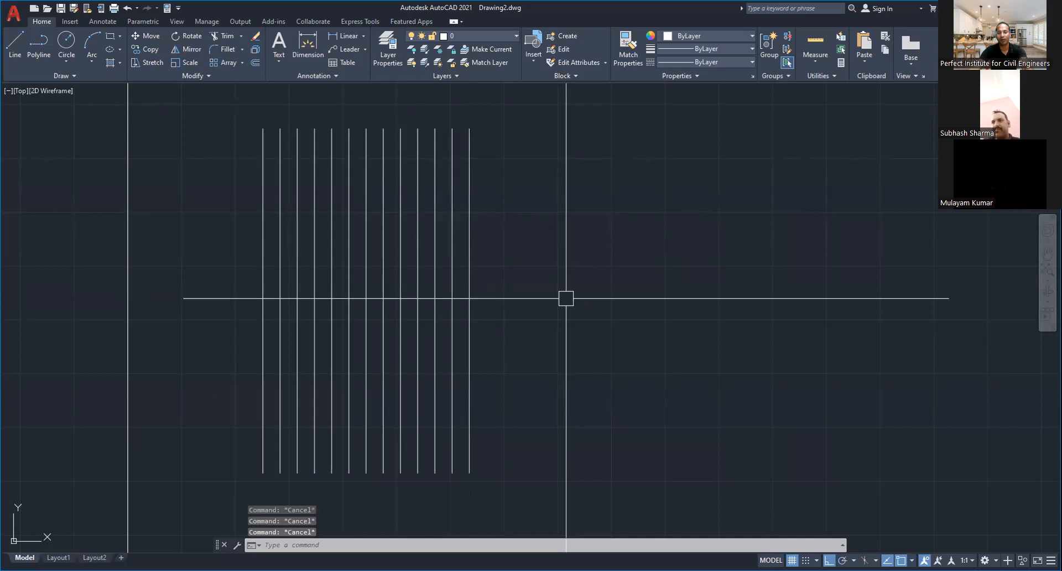
Step: Start a rectangular array of the rightmost vertical line and set its number of columns to 1
{"action": "type", "text": "AR"}
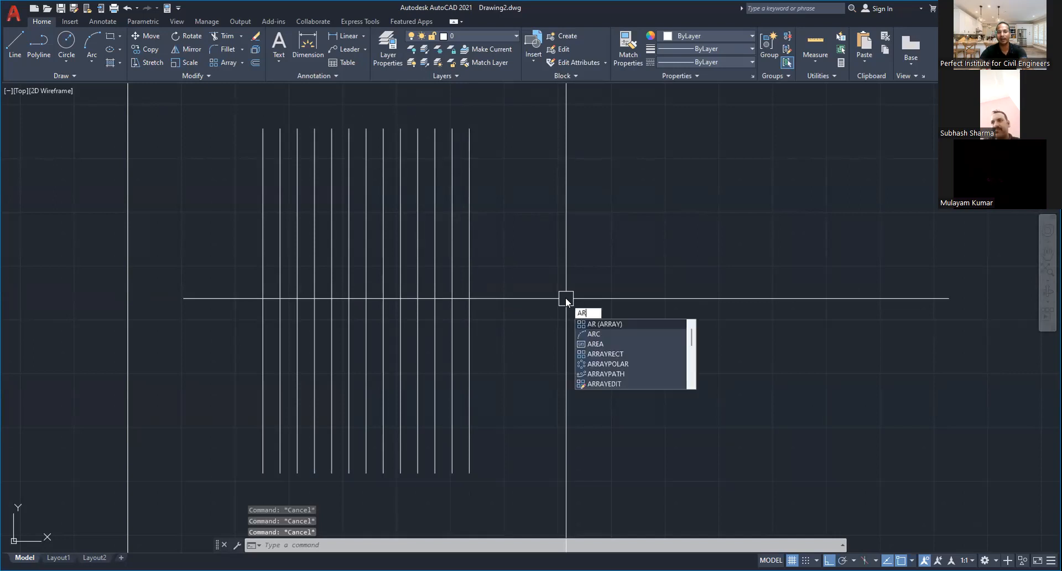
{"action": "key", "text": "Return"}
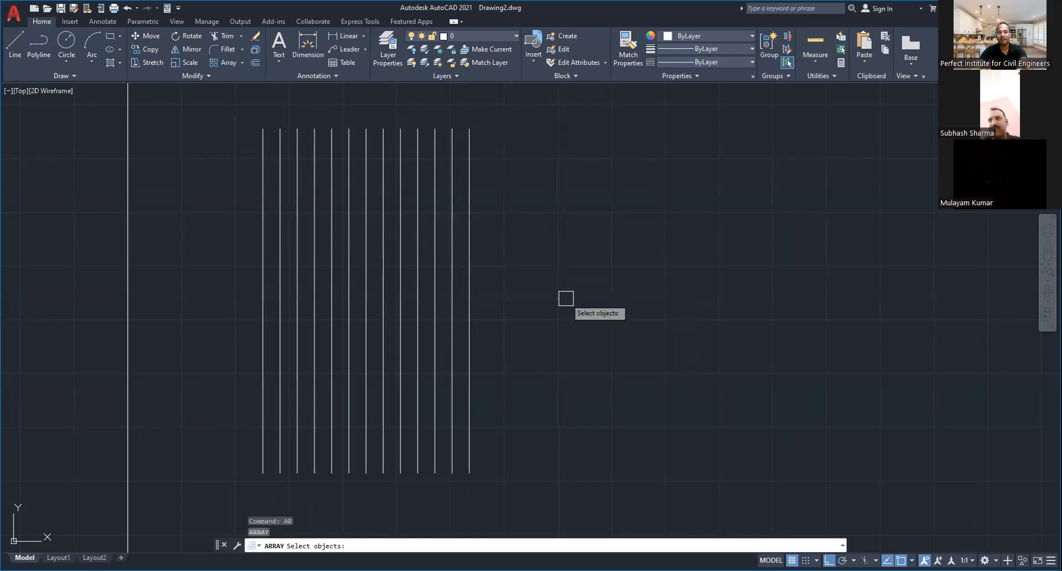
{"action": "left_click", "coordinate": [468, 299]}
{"action": "key", "text": "Return"}
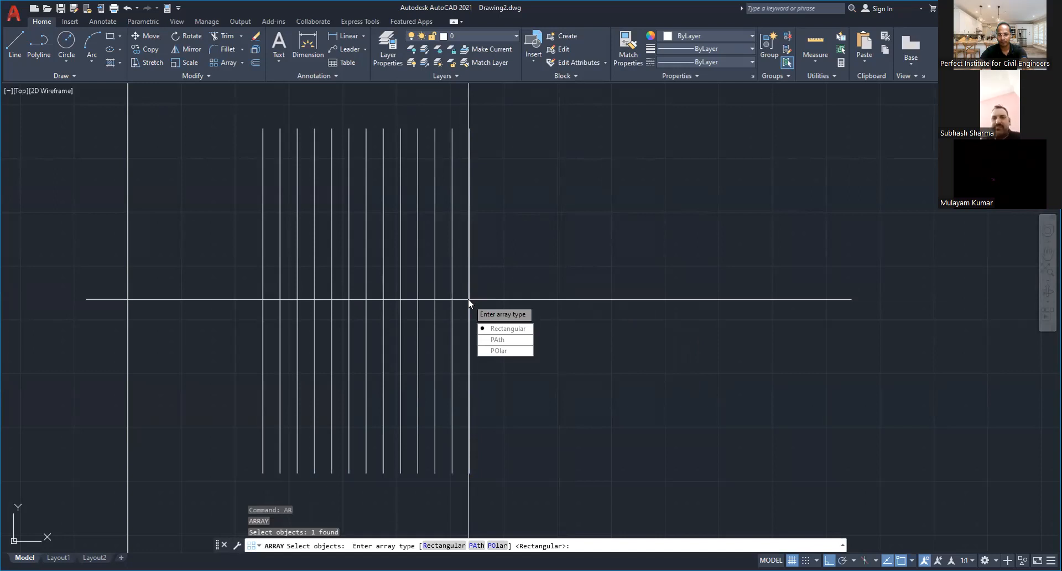
{"action": "key", "text": "Return"}
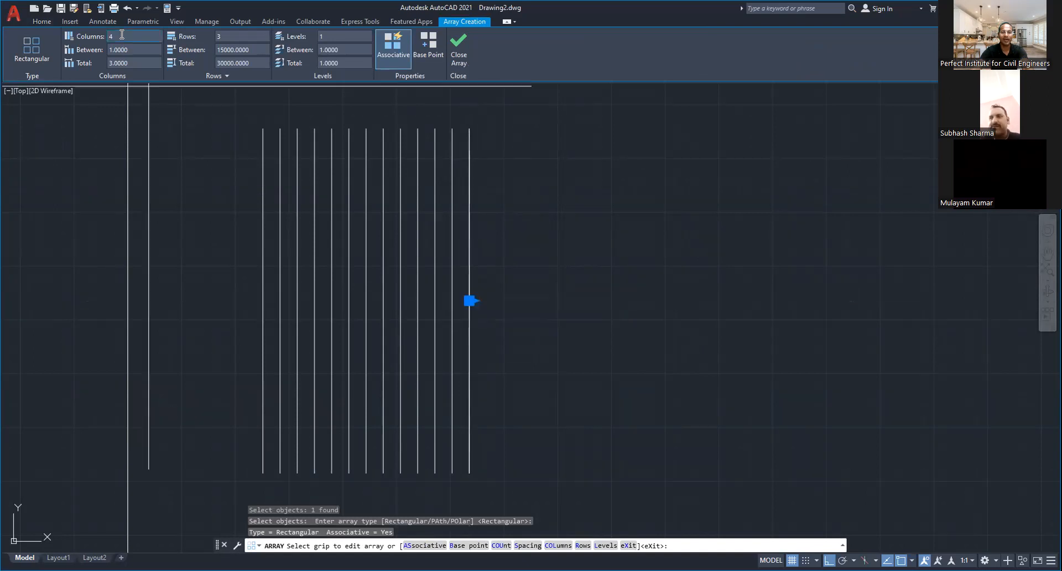
{"action": "left_click_drag", "start_coordinate": [122, 34], "coordinate": [103, 35]}
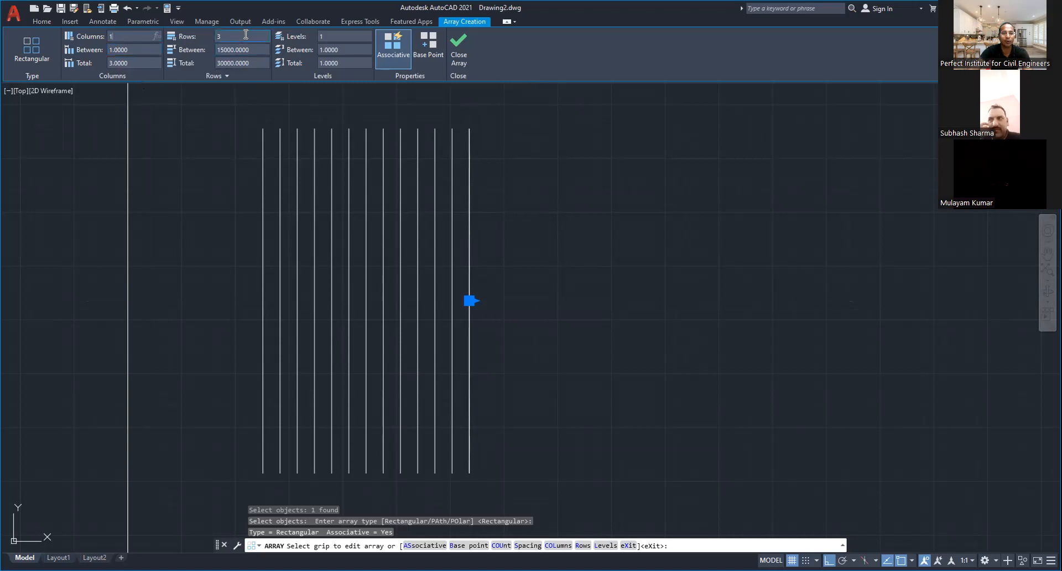
Step: Set the array to 10 rows spaced 500 units apart and finish it
{"action": "left_click", "coordinate": [216, 36]}
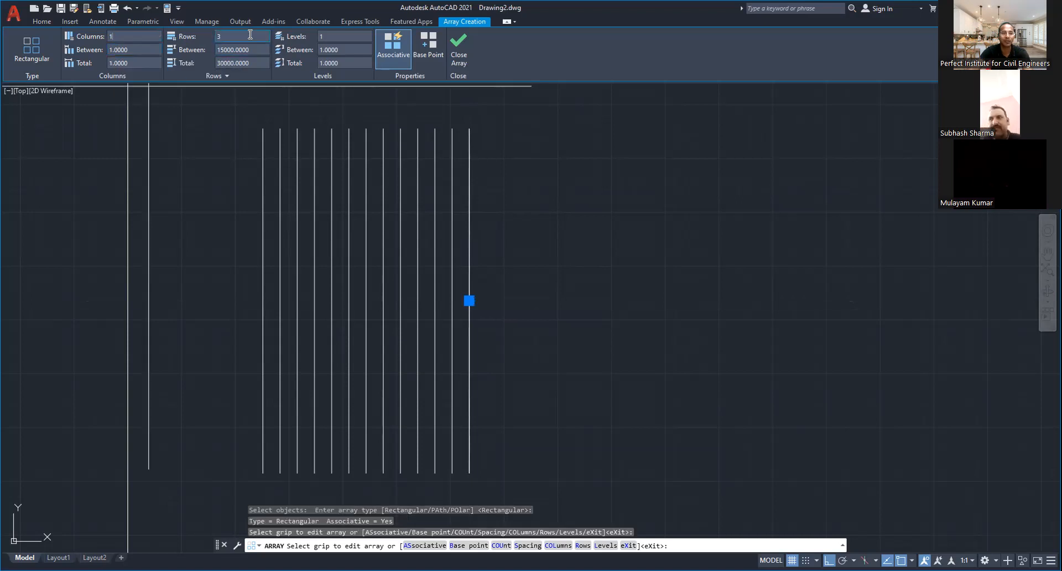
{"action": "type", "text": "100"}
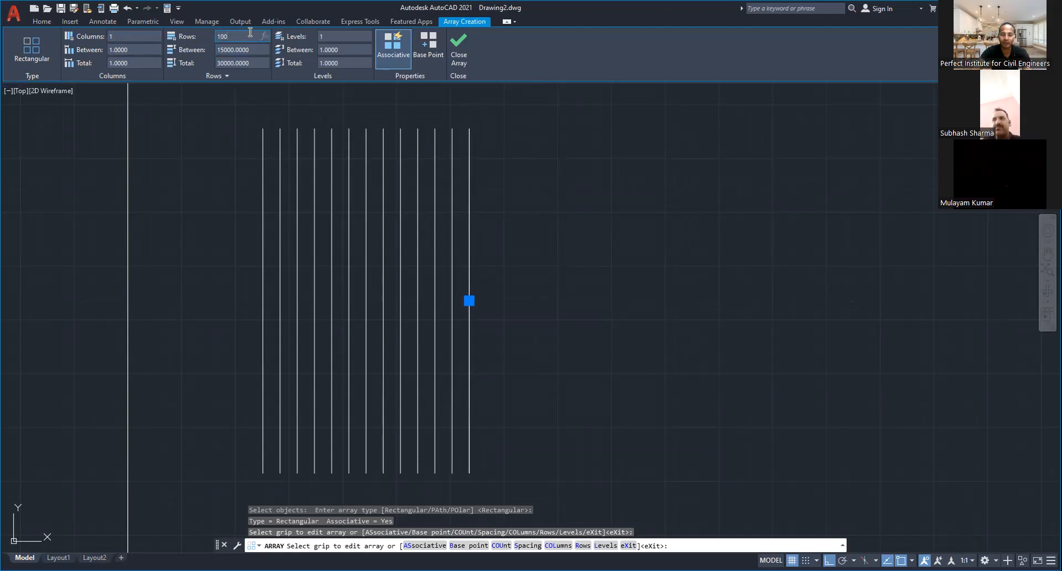
{"action": "key", "text": "Tab"}
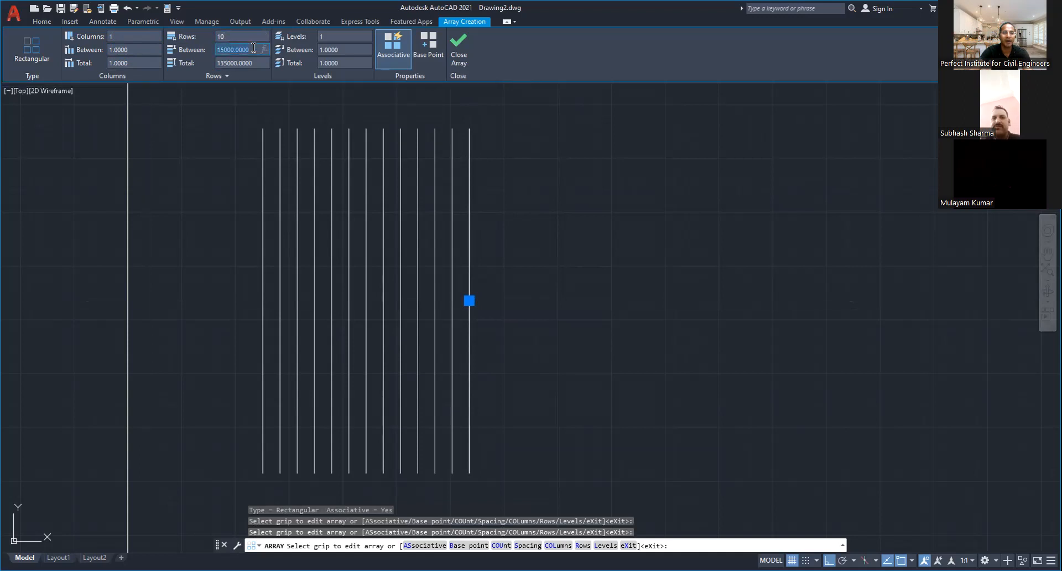
{"action": "type", "text": "500"}
{"action": "key", "text": "Return"}
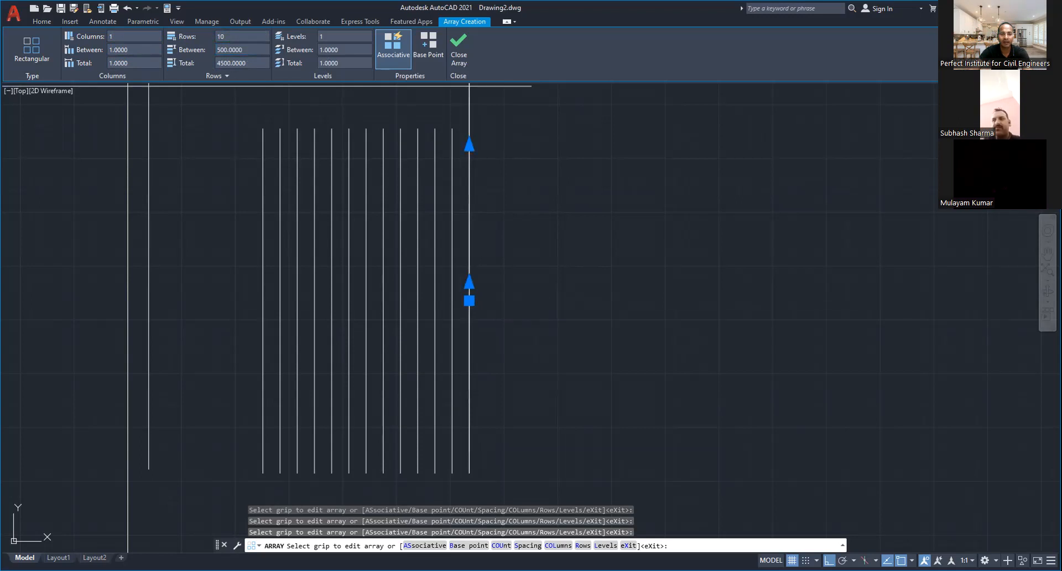
{"action": "key", "text": "Escape"}
{"action": "key", "text": "Escape"}
{"action": "key", "text": "Escape"}
{"action": "key", "text": "Escape"}
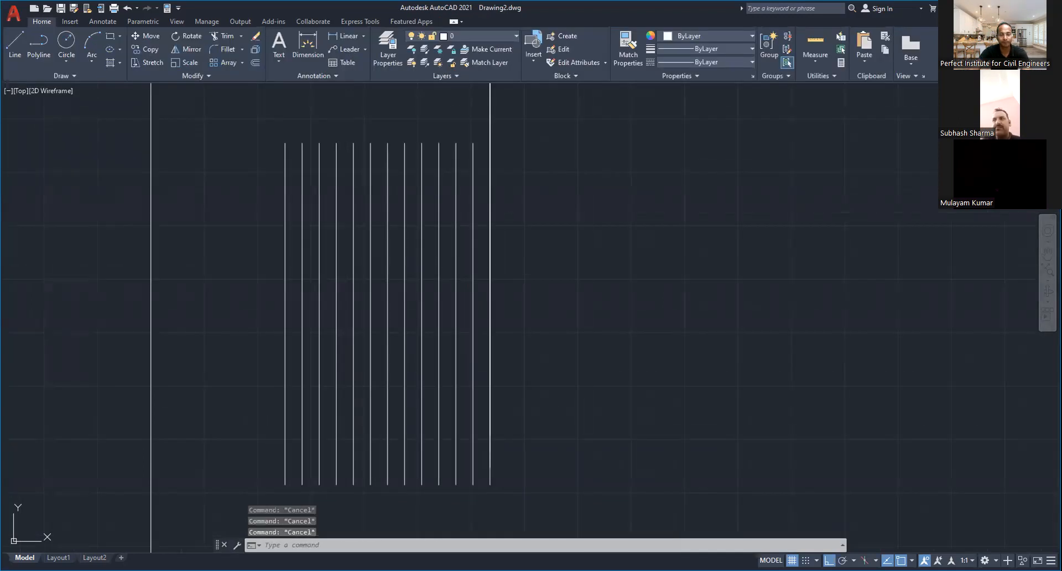
Step: Undo the row array of the rightmost vertical line
{"action": "key", "text": "ctrl+z"}
{"action": "key", "text": "Escape"}
{"action": "key", "text": "Escape"}
{"action": "key", "text": "Escape"}
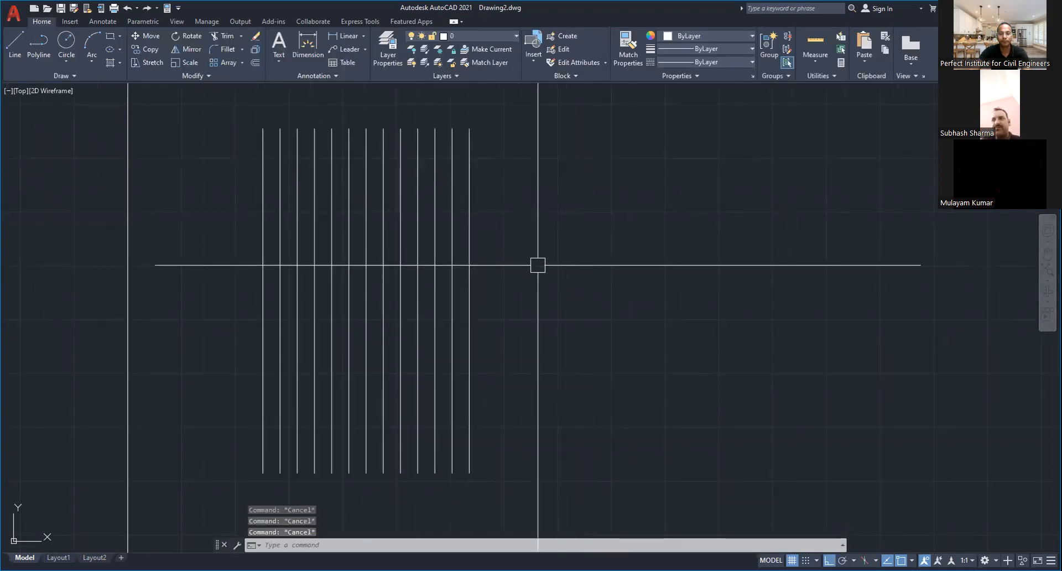
{"action": "right_click", "coordinate": [500, 255]}
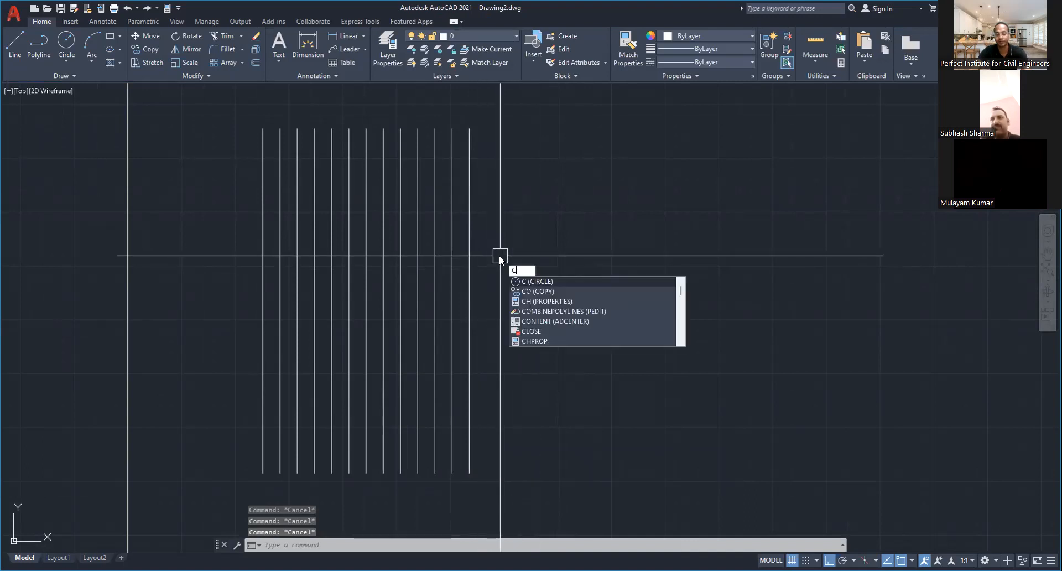
{"action": "key", "text": "Escape"}
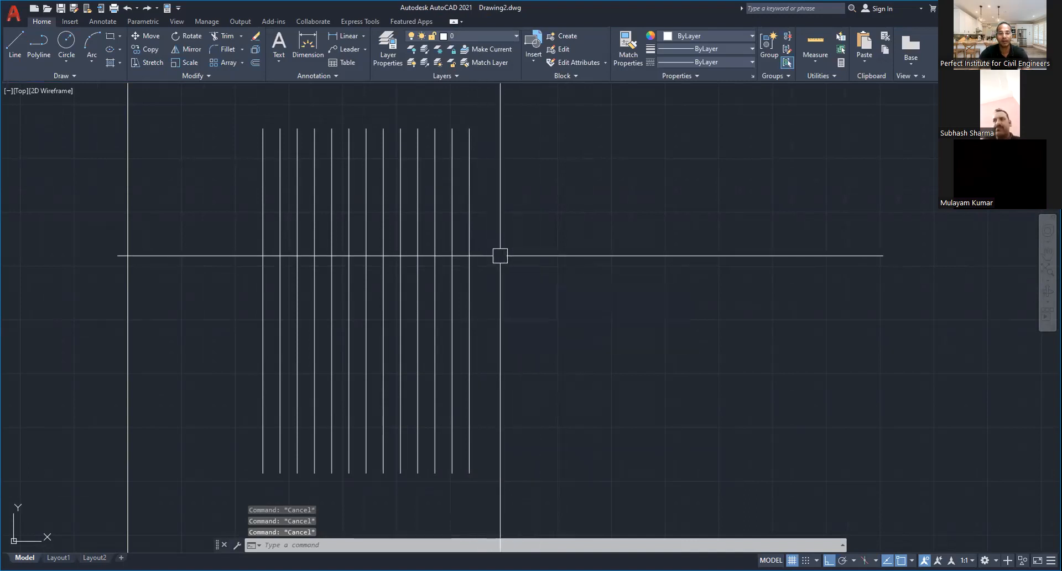
Step: Create a rectangular array of the rightmost vertical line with 10 columns spaced 500 units apart
{"action": "type", "text": "AR"}
{"action": "key", "text": "Return"}
{"action": "left_click", "coordinate": [469, 266]}
{"action": "key", "text": "Return"}
{"action": "key", "text": "Return"}
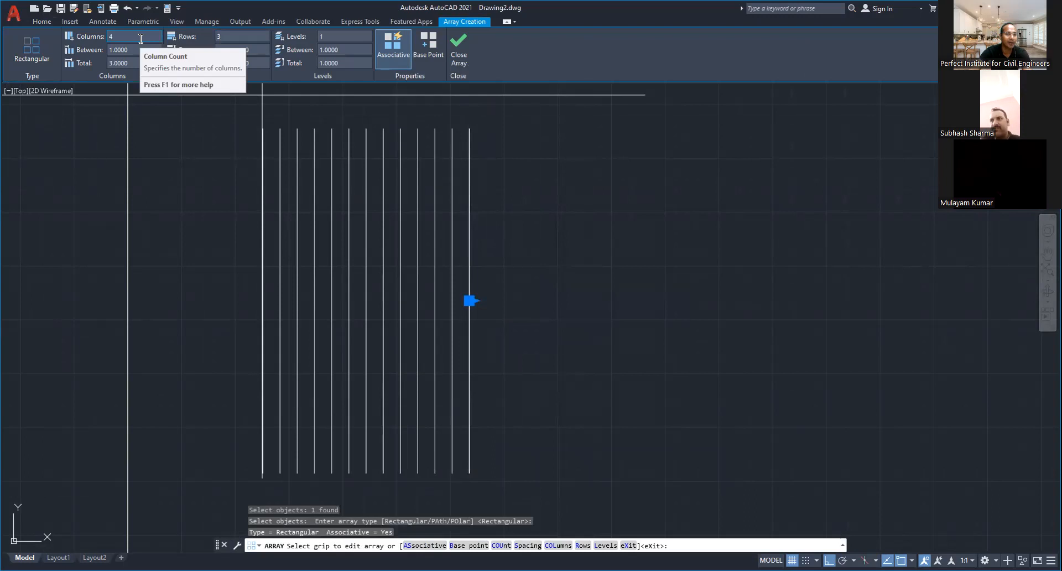
{"action": "left_click", "coordinate": [141, 37]}
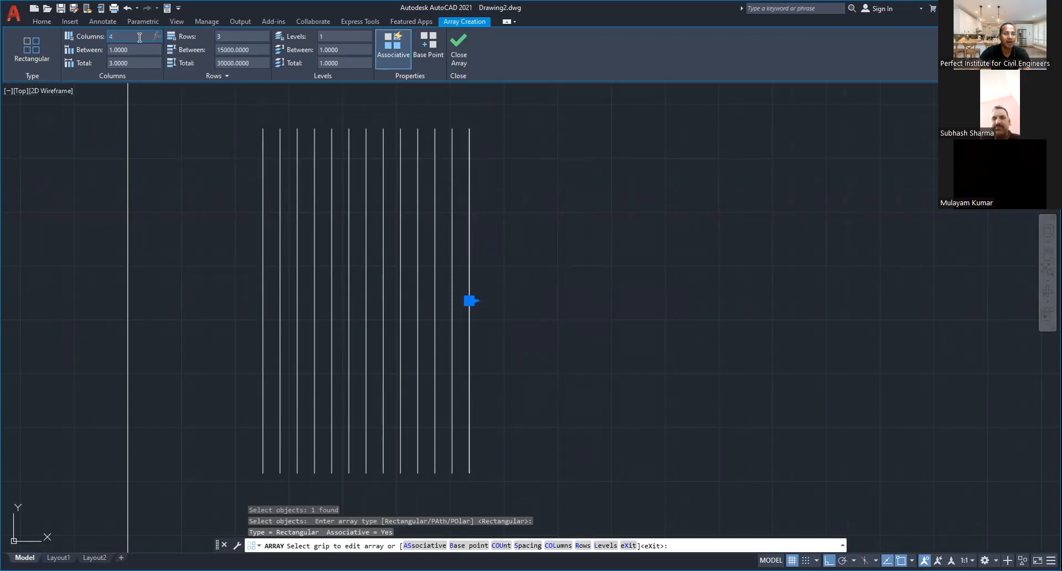
{"action": "type", "text": "10"}
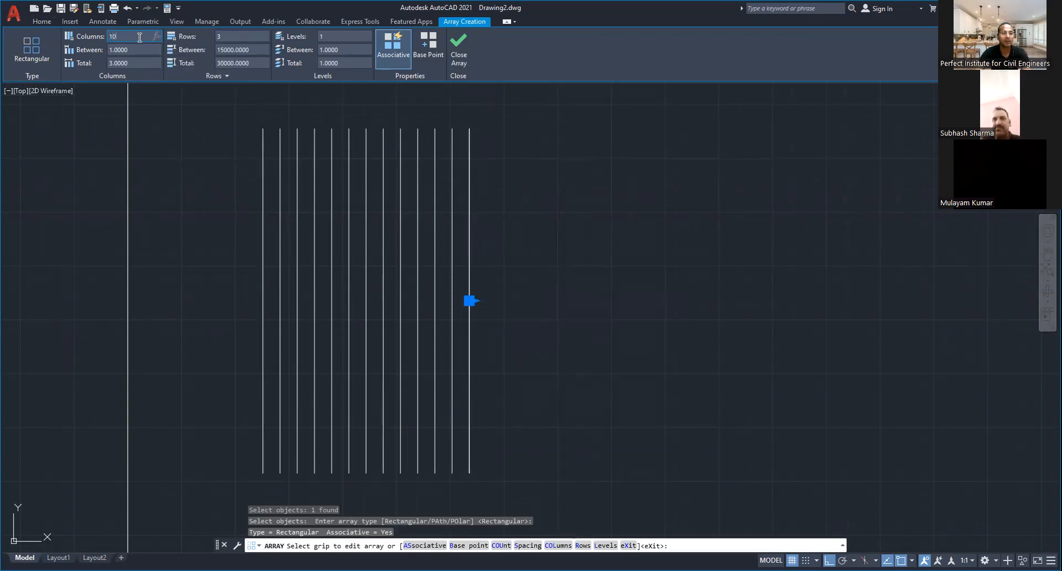
{"action": "key", "text": "Tab"}
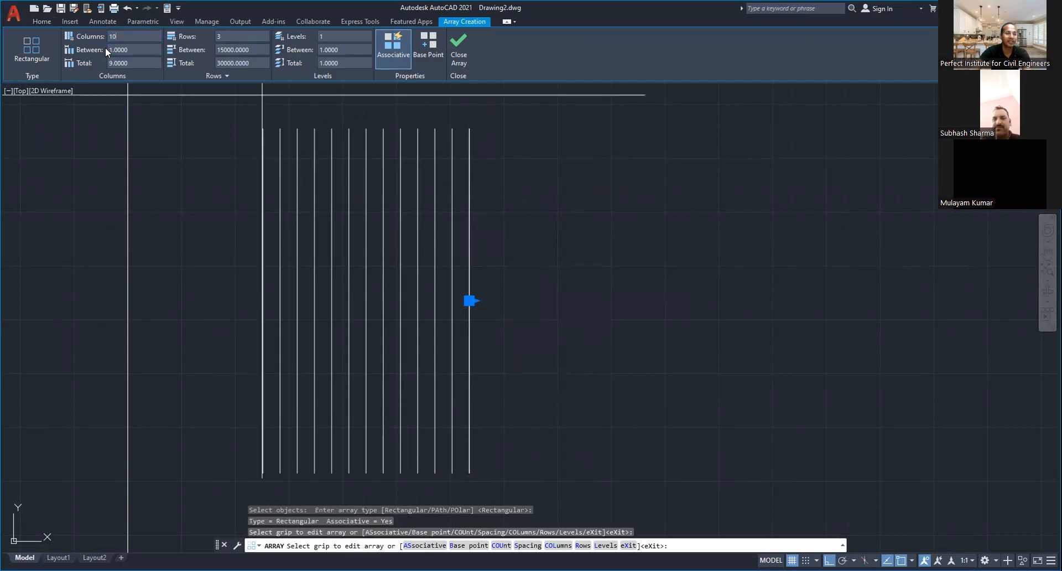
{"action": "type", "text": "500"}
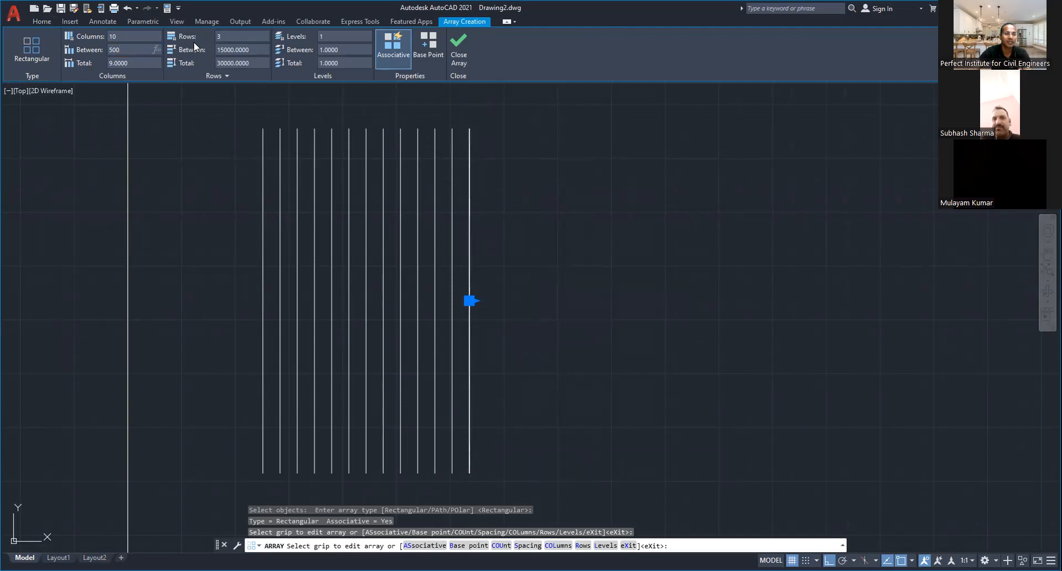
{"action": "key", "text": "Return"}
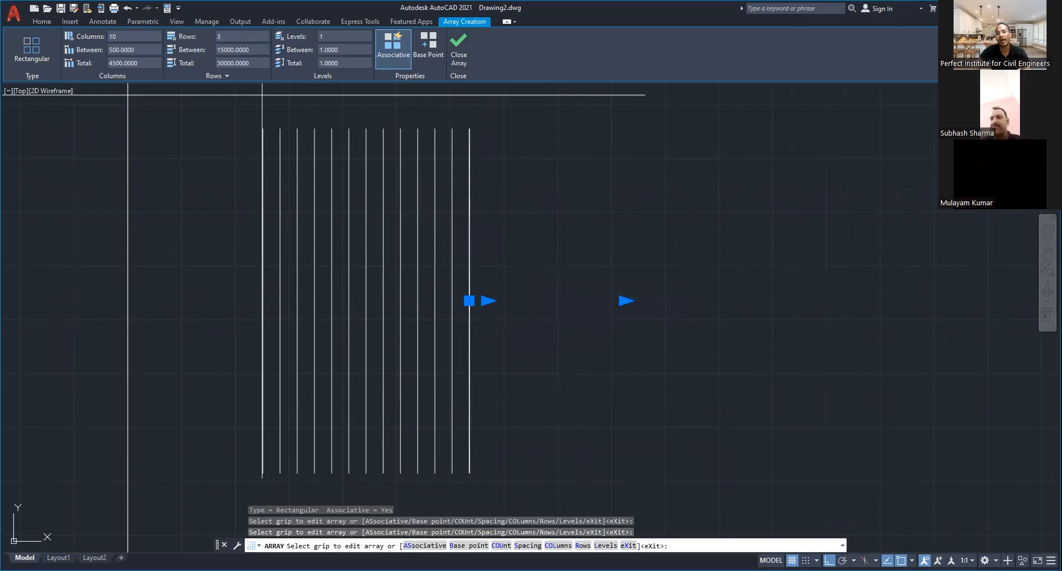
{"action": "left_click", "coordinate": [459, 55]}
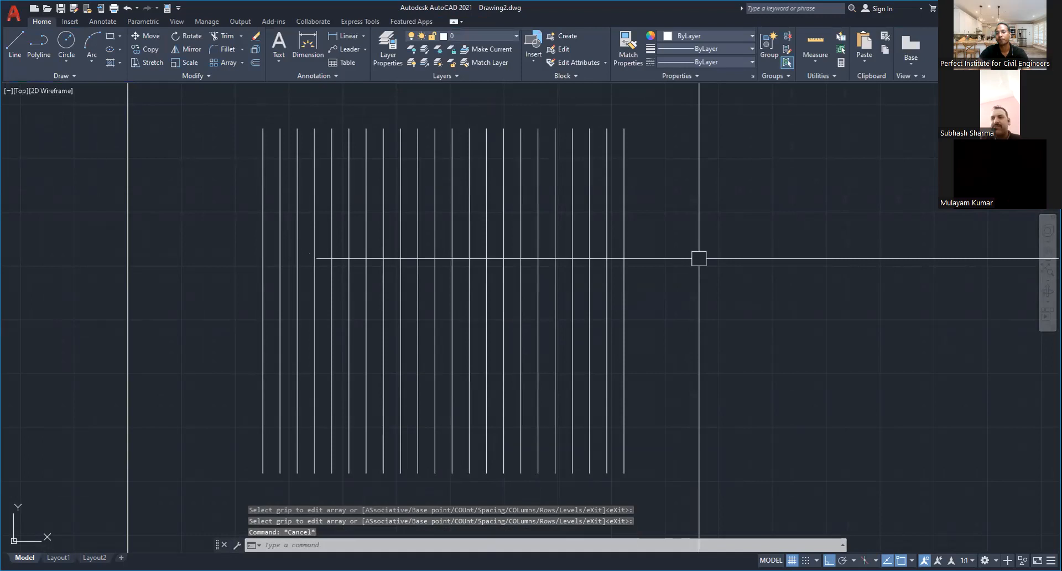
{"action": "key", "text": "Escape"}
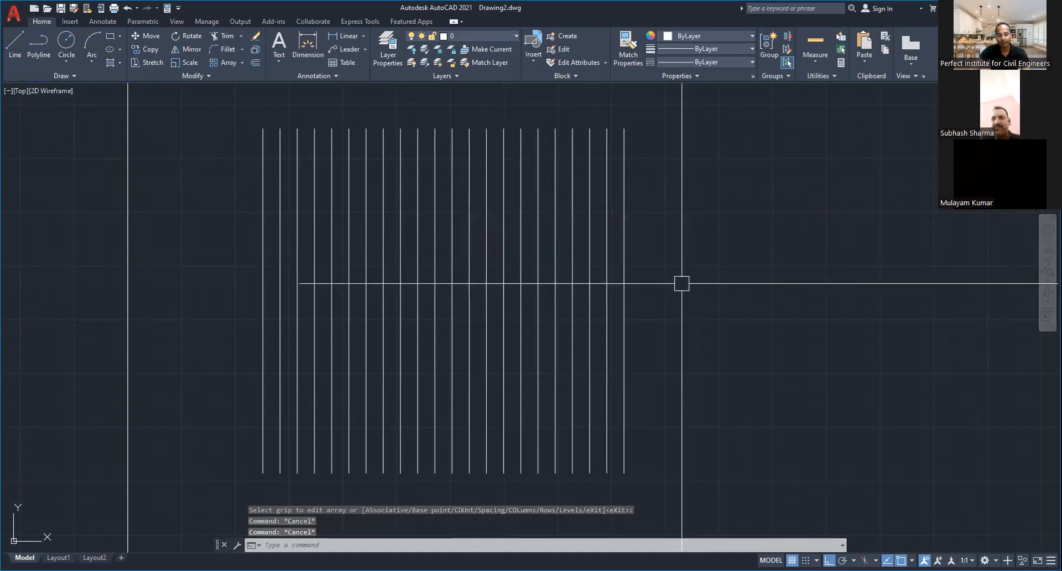
{"action": "key", "text": "Escape"}
Step: Create a rectangular array of the arrayed line group on the right with the default 4 columns and 3 rows
{"action": "type", "text": "AR"}
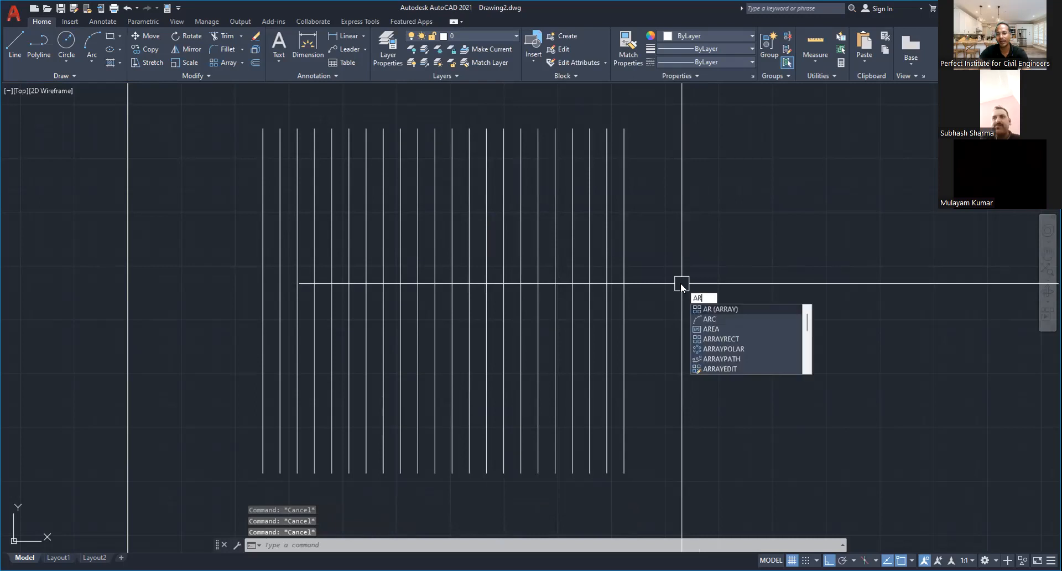
{"action": "key", "text": "Return"}
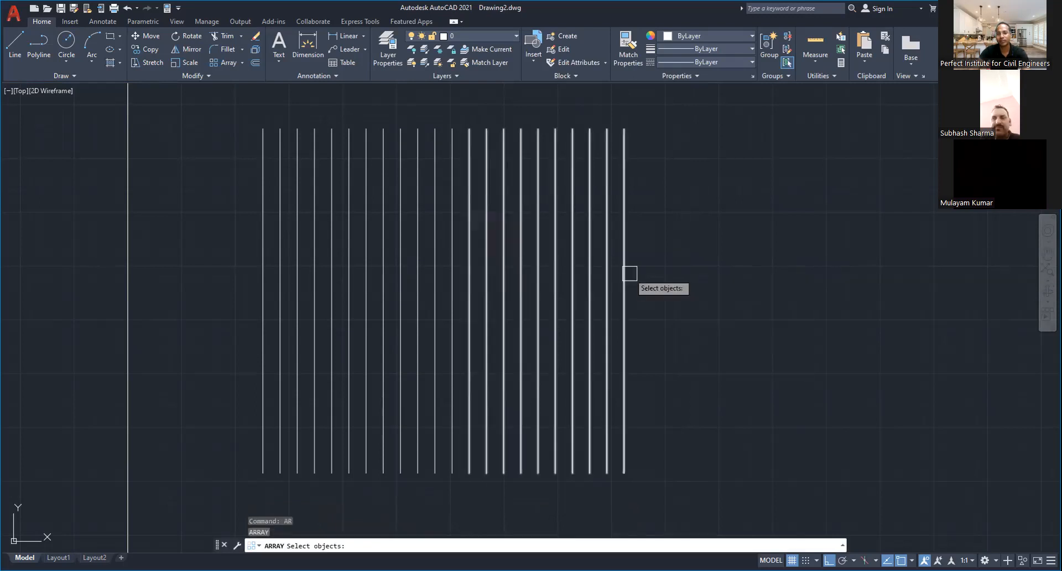
{"action": "left_click", "coordinate": [630, 273]}
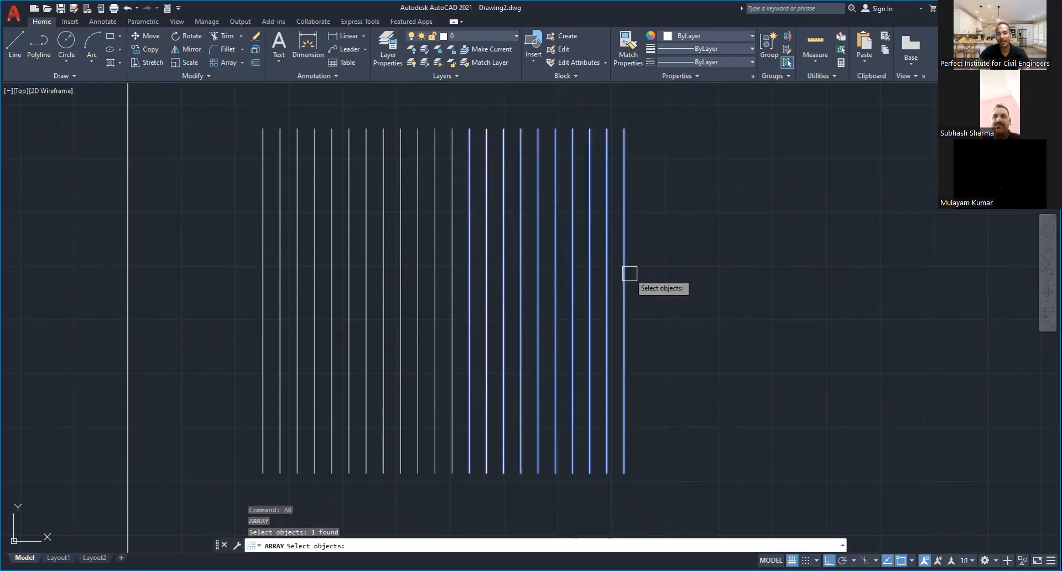
{"action": "key", "text": "Return"}
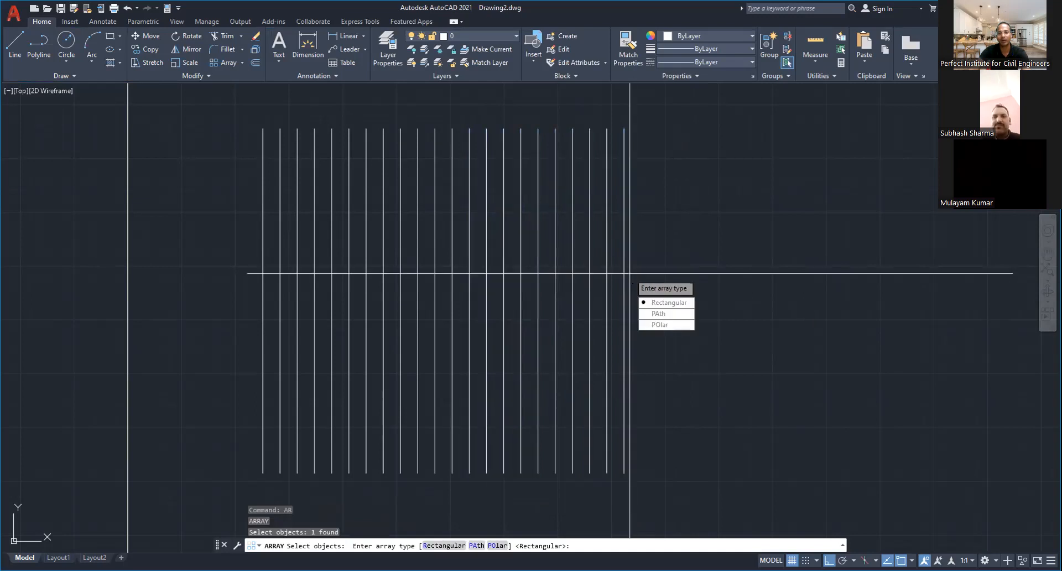
{"action": "key", "text": "Return"}
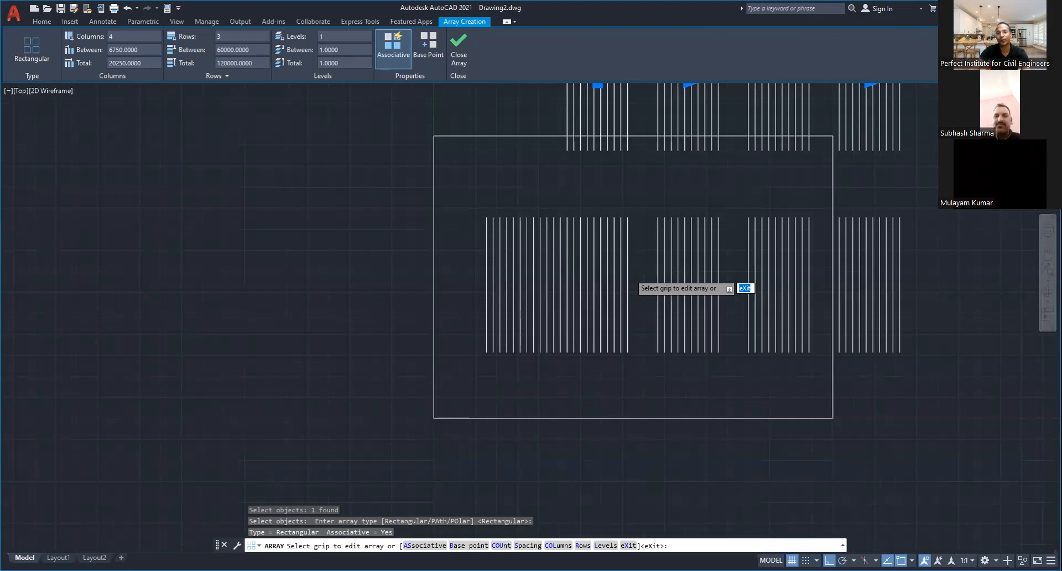
{"action": "key", "text": "Escape"}
{"action": "key", "text": "Escape"}
{"action": "key", "text": "Escape"}
{"action": "scroll", "coordinate": [593, 285], "scroll_direction": "down", "scroll_amount": 4}
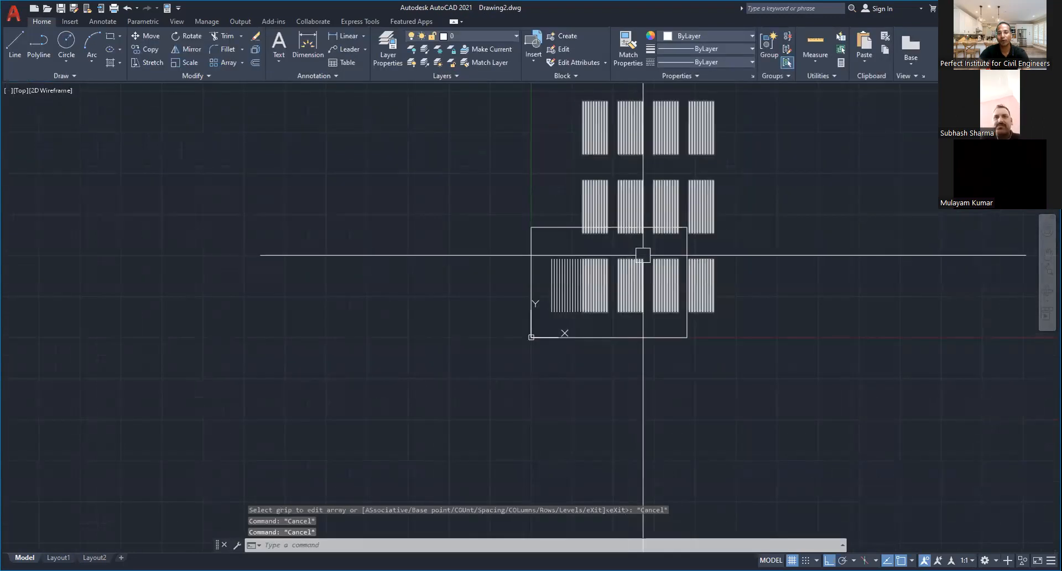
Step: Undo the default 4-by-3 array and the earlier column array of the rightmost vertical line
{"action": "key", "text": "ctrl+z"}
{"action": "key", "text": "ctrl+z"}
{"action": "key", "text": "ctrl+z"}
{"action": "key", "text": "Escape"}
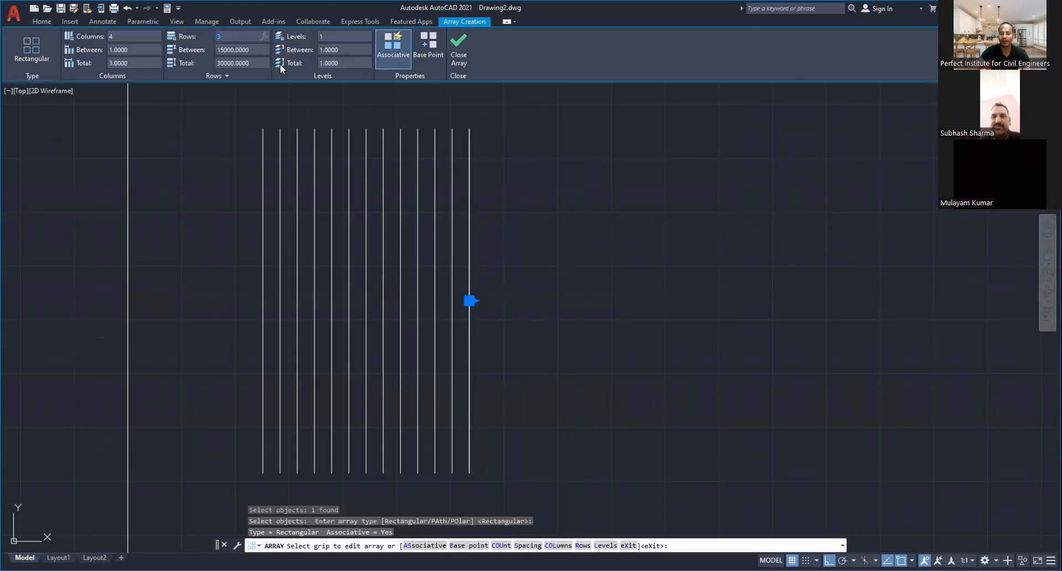
Step: Create a rectangular array of the rightmost vertical line with 1 row and 10 columns spaced 500 units apart
{"action": "key", "text": "Return"}
{"action": "left_click", "coordinate": [119, 36]}
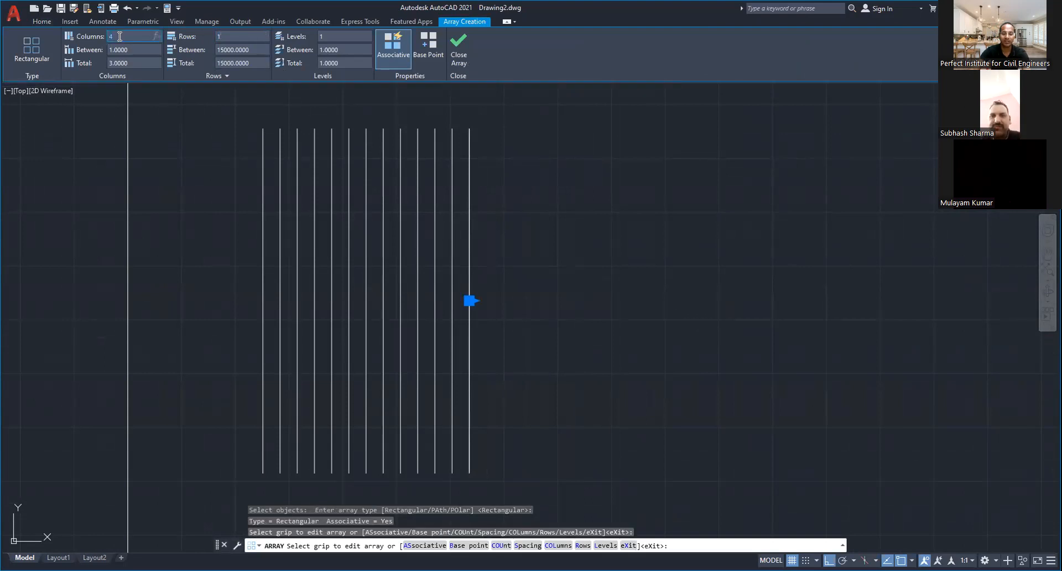
{"action": "type", "text": "10"}
{"action": "left_click", "coordinate": [113, 50]}
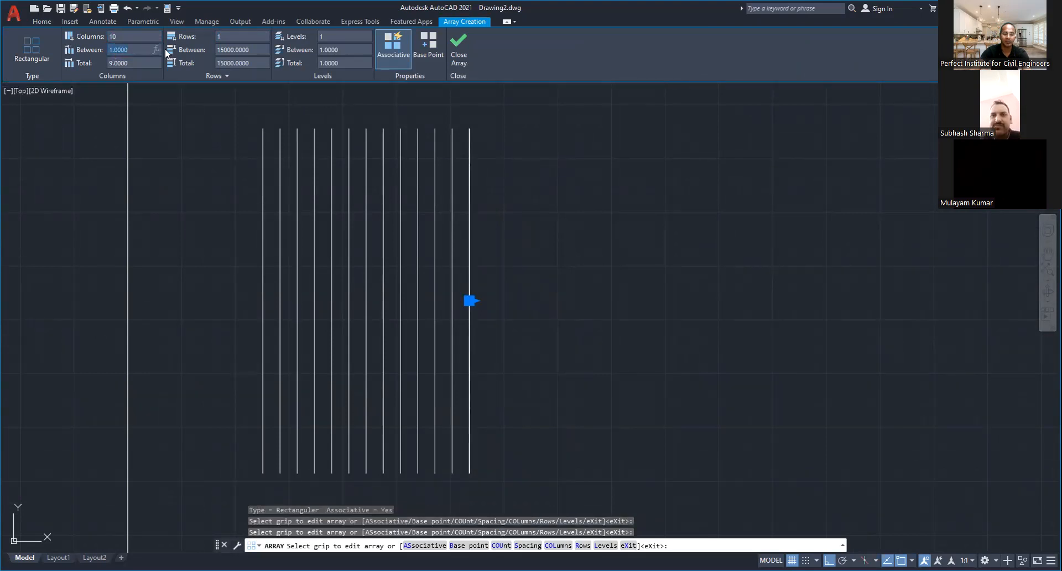
{"action": "type", "text": "500"}
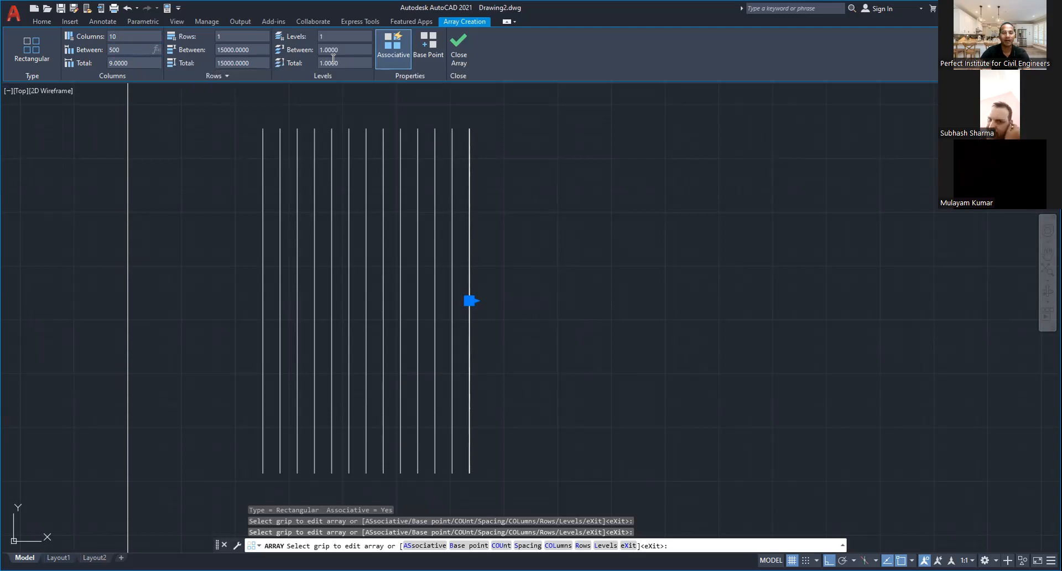
{"action": "key", "text": "Return"}
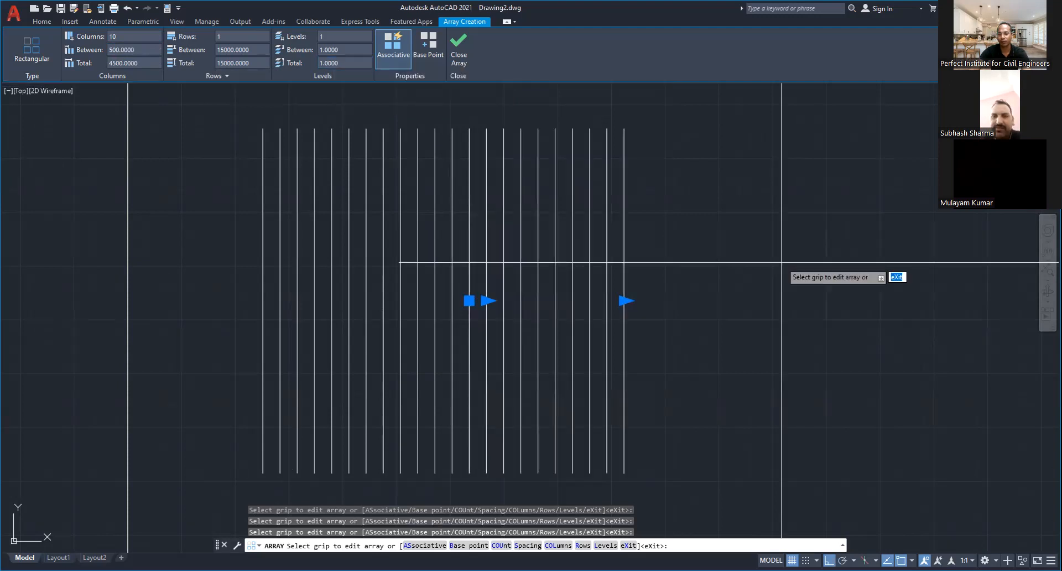
{"action": "key", "text": "Escape"}
{"action": "scroll", "coordinate": [692, 256], "scroll_direction": "down", "scroll_amount": 2}
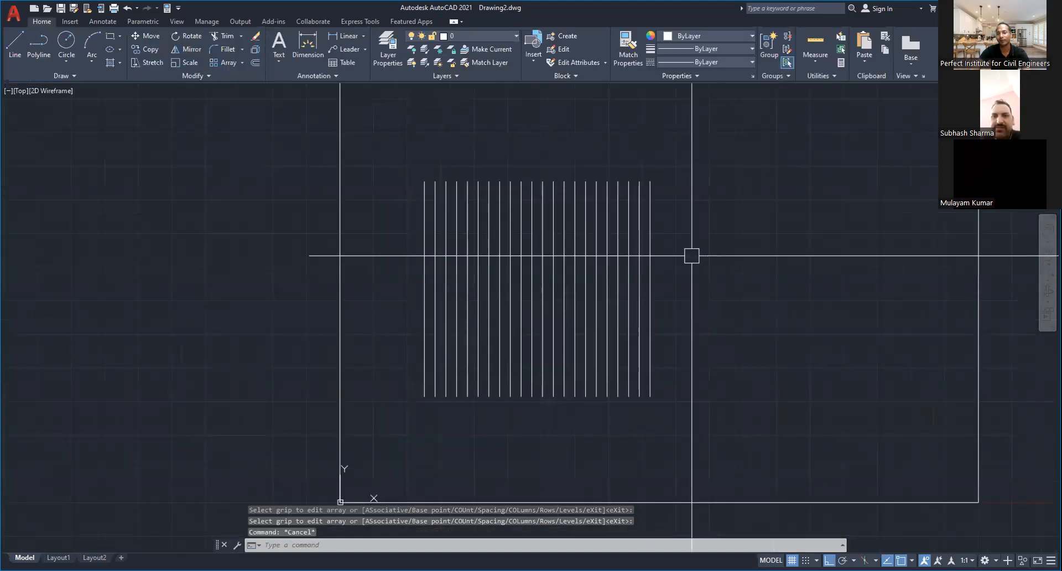
{"action": "scroll", "coordinate": [691, 255], "scroll_direction": "down", "scroll_amount": 1}
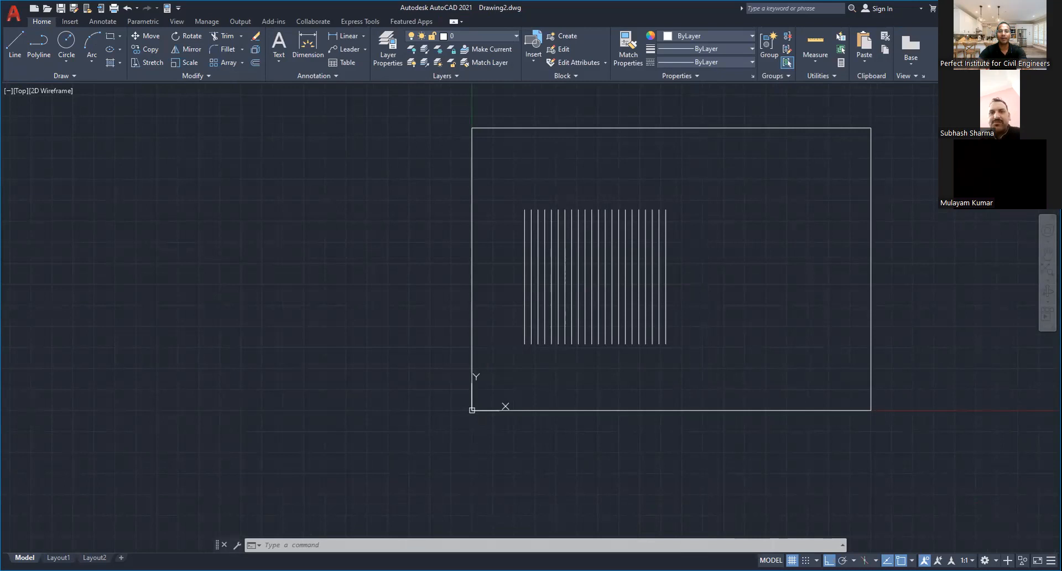
Step: Erase all the vertical lines inside the sheet boundary
{"action": "key", "text": "Escape"}
{"action": "key", "text": "Escape"}
{"action": "key", "text": "Escape"}
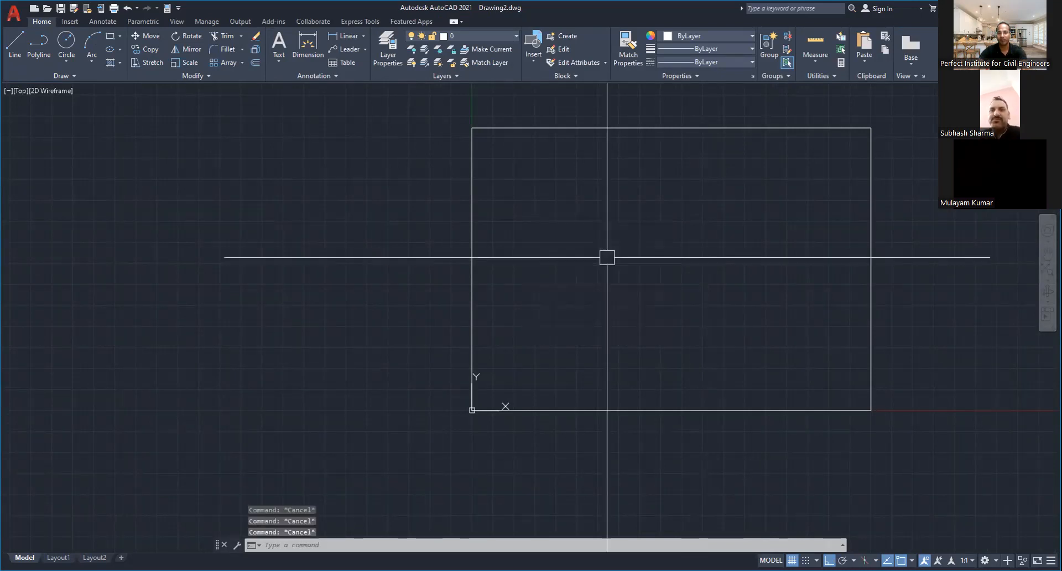
Step: Draw a circle in the upper-left part of the sheet boundary
{"action": "middle_click_drag", "start_coordinate": [657, 259], "coordinate": [602, 299]}
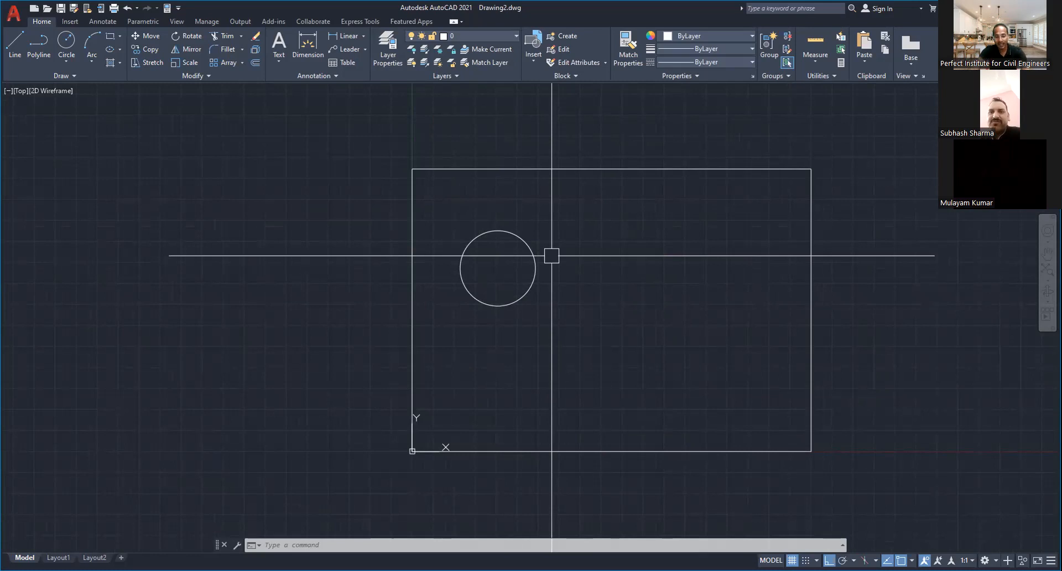
{"action": "key", "text": "Escape"}
{"action": "key", "text": "Escape"}
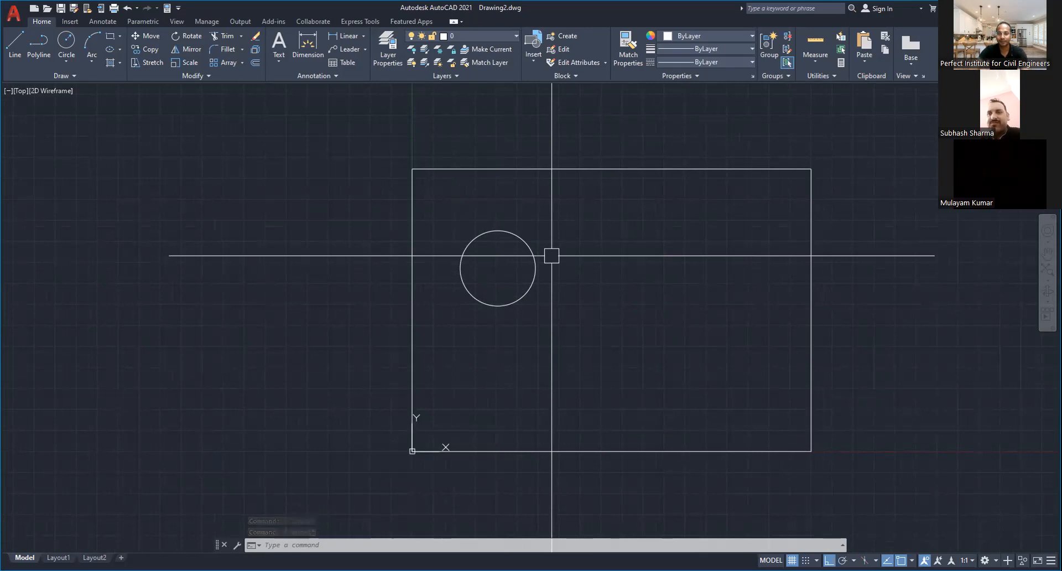
{"action": "key", "text": "Escape"}
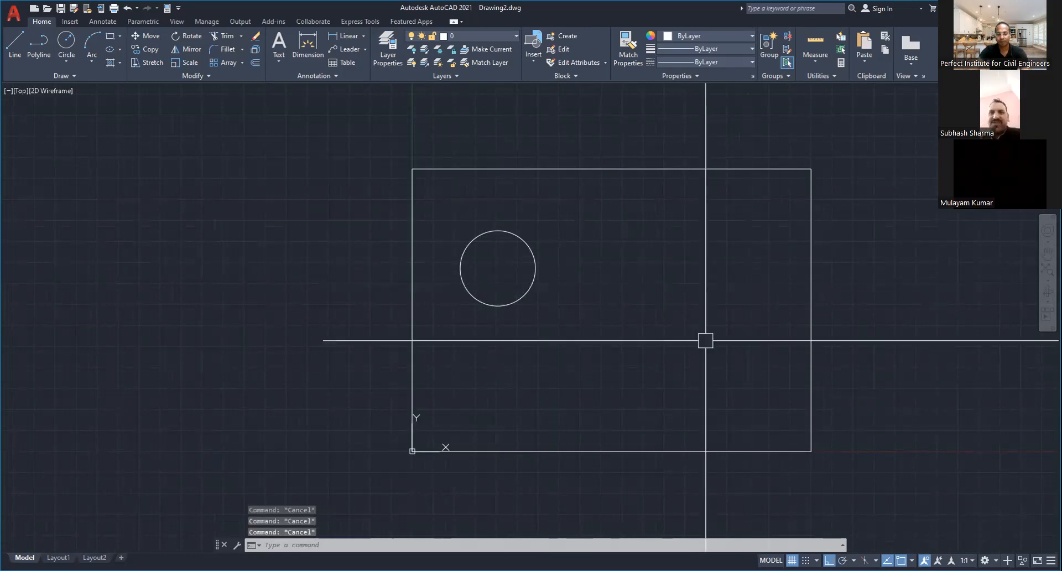
{"action": "type", "text": "Do"}
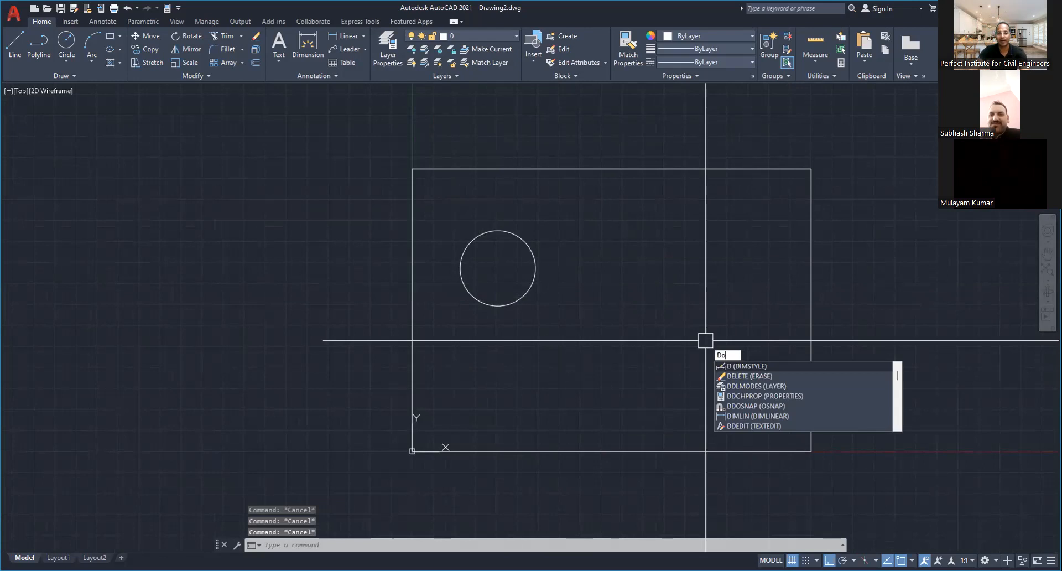
{"action": "key", "text": "Return"}
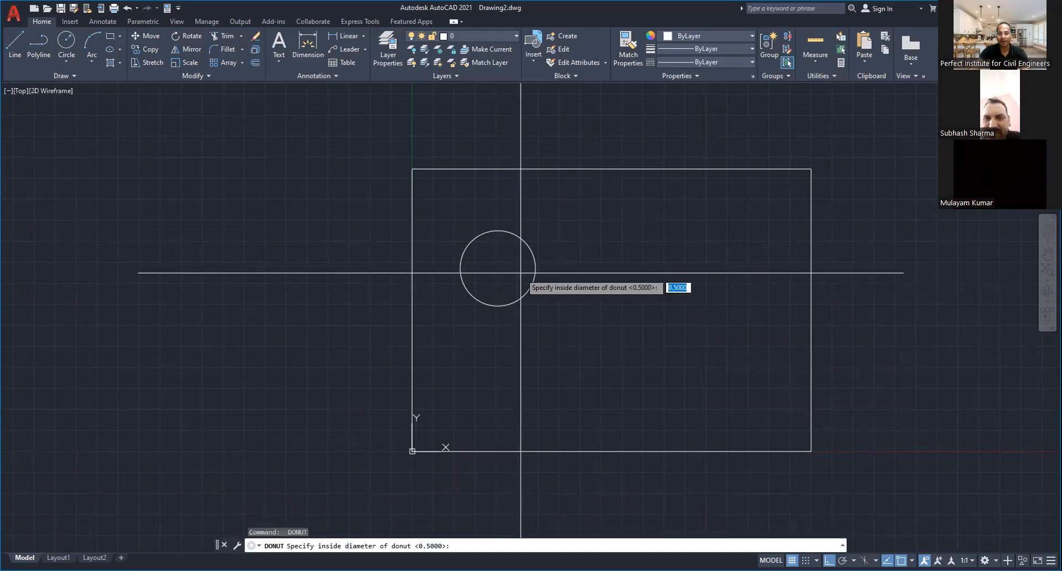
{"action": "type", "text": "0"}
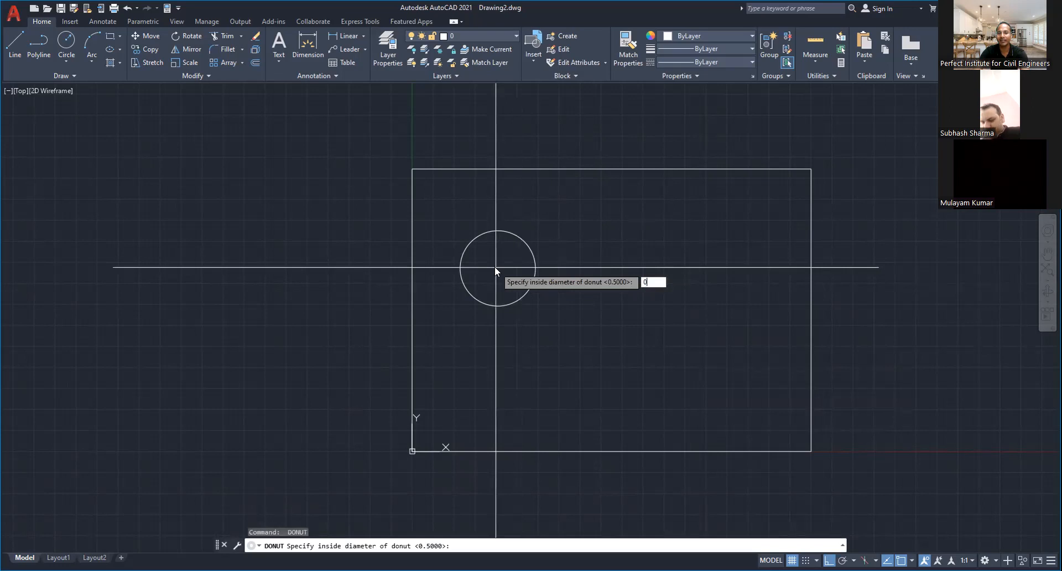
{"action": "key", "text": "Return"}
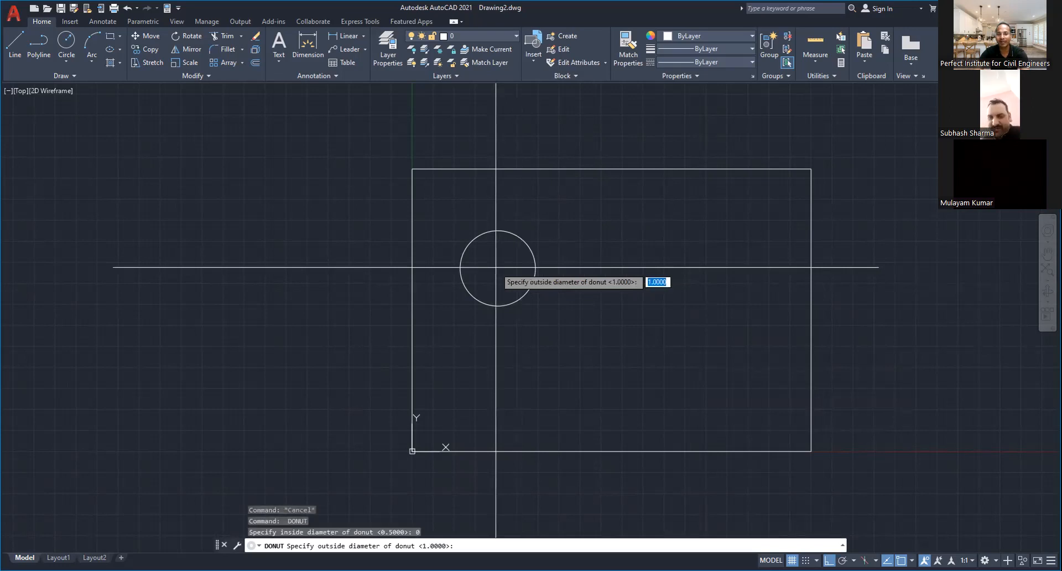
{"action": "key", "text": "Escape"}
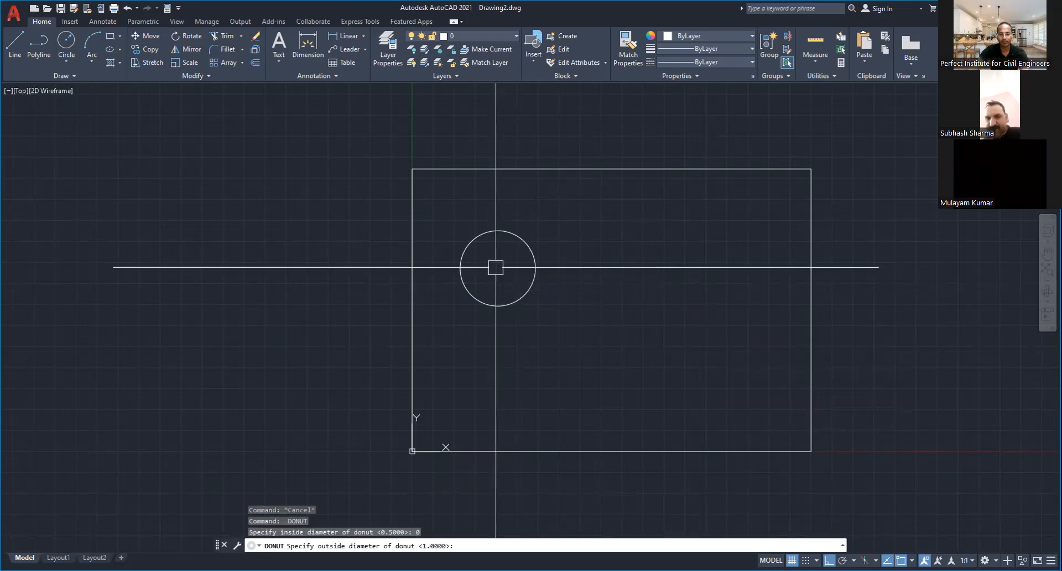
{"action": "key", "text": "Escape"}
{"action": "key", "text": "Escape"}
{"action": "key", "text": "Escape"}
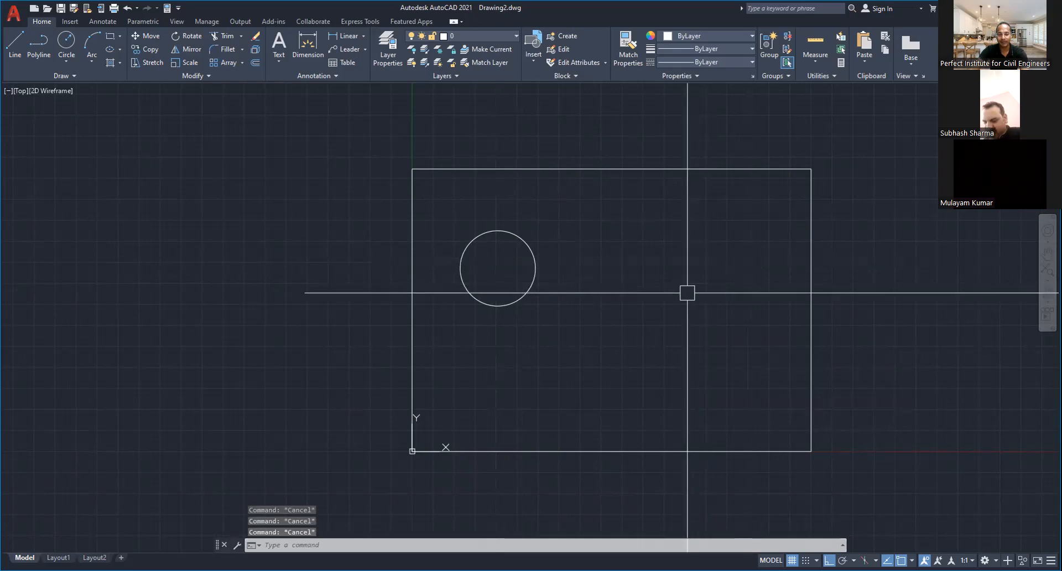
Step: Draw a donut with inside diameter 0 and outside diameter 500 in the open area right of the circle
{"action": "type", "text": "DO"}
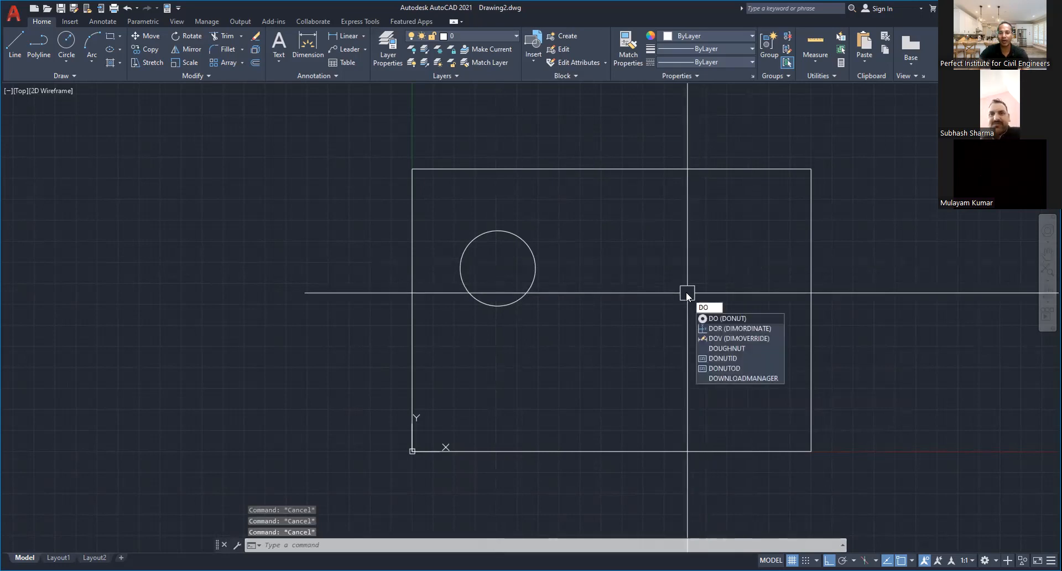
{"action": "key", "text": "Return"}
{"action": "type", "text": "0"}
{"action": "key", "text": "Return"}
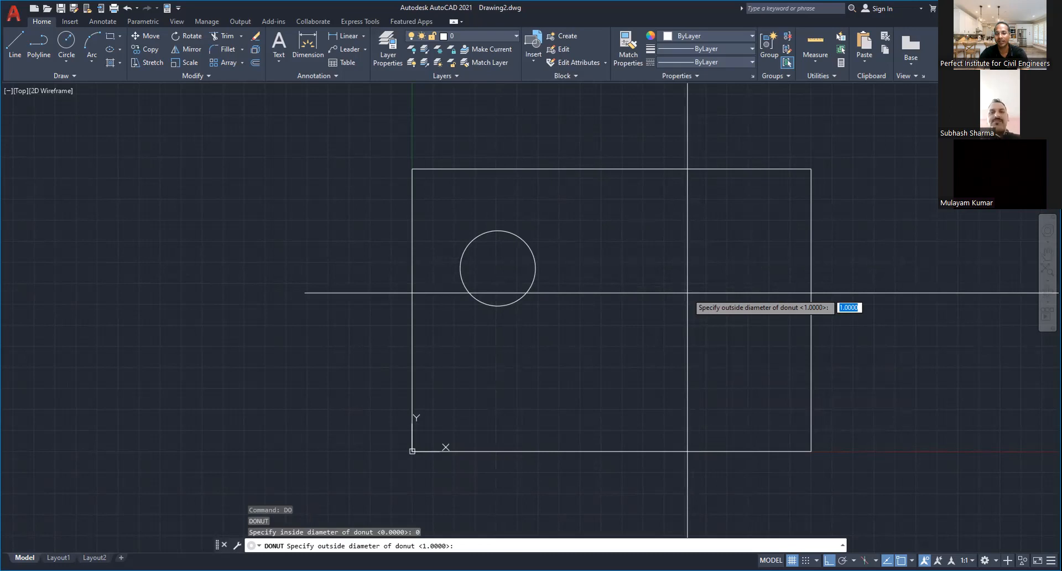
{"action": "type", "text": "500"}
{"action": "key", "text": "Return"}
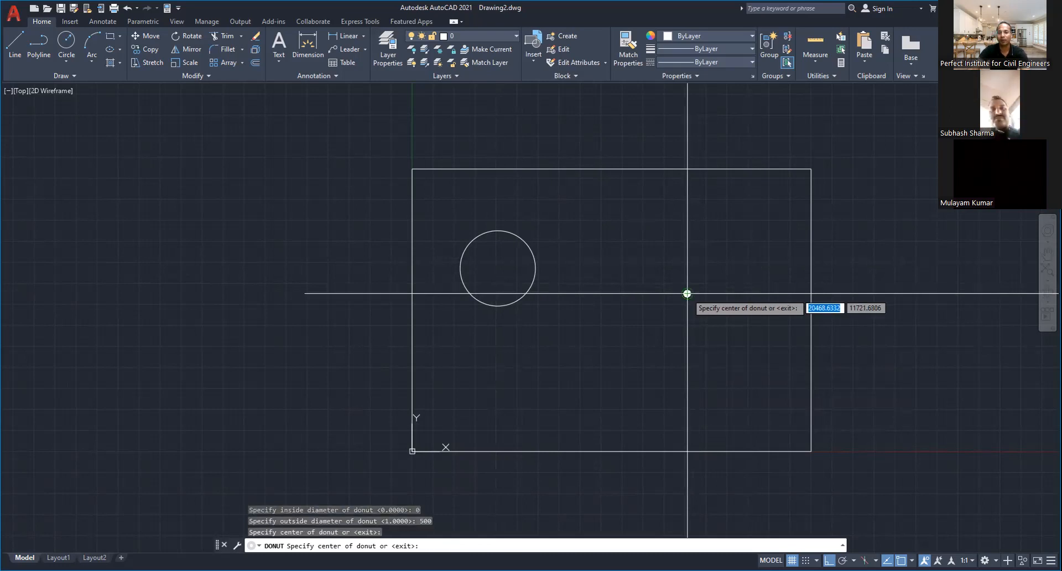
{"action": "key", "text": "Escape"}
Step: Examine the filled donut up close and in relation to the circle and sheet boundary
{"action": "scroll", "coordinate": [687, 304], "scroll_direction": "up", "scroll_amount": 10}
{"action": "middle_click_drag", "start_coordinate": [687, 305], "coordinate": [559, 266]}
{"action": "scroll", "coordinate": [783, 255], "scroll_direction": "down", "scroll_amount": 6}
{"action": "scroll", "coordinate": [554, 228], "scroll_direction": "up", "scroll_amount": 2}
{"action": "scroll", "coordinate": [554, 227], "scroll_direction": "up", "scroll_amount": 2}
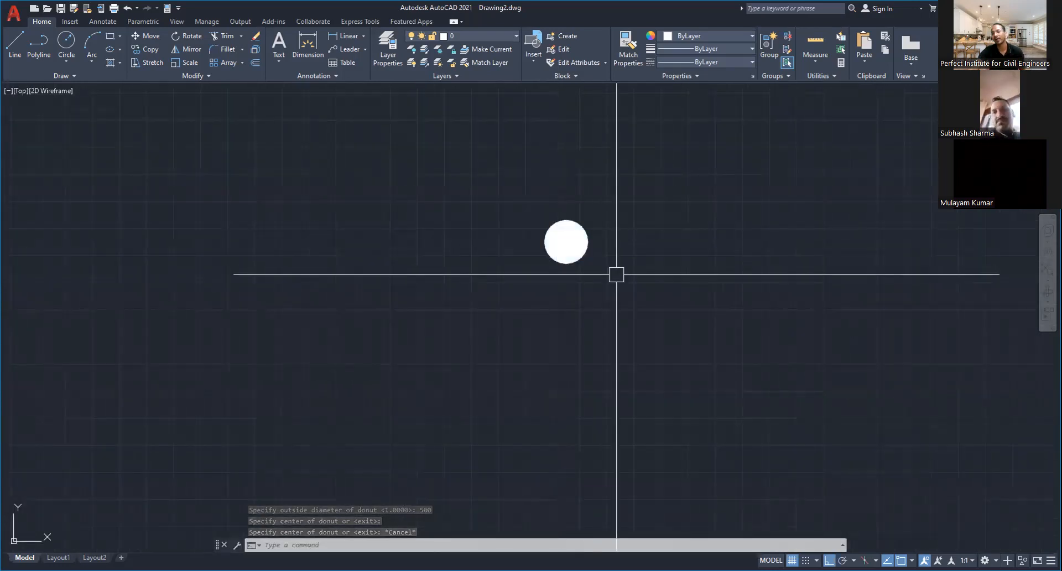
{"action": "scroll", "coordinate": [616, 275], "scroll_direction": "down", "scroll_amount": 2}
{"action": "middle_click_drag", "start_coordinate": [616, 296], "coordinate": [586, 308]}
{"action": "scroll", "coordinate": [585, 308], "scroll_direction": "down", "scroll_amount": 2}
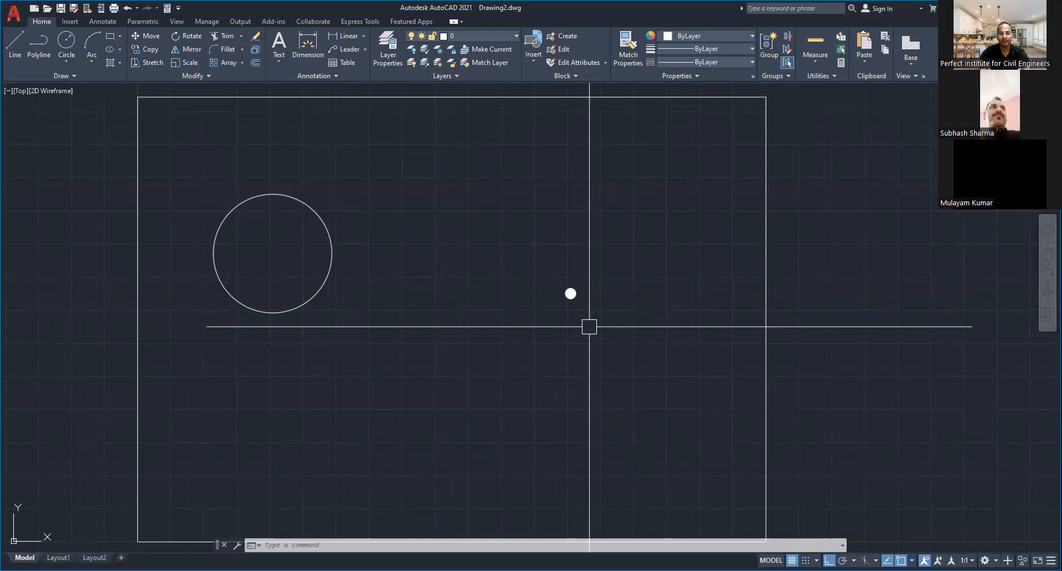
Step: Draw a horizontal line 10000 units long below the circle
{"action": "type", "text": "0000"}
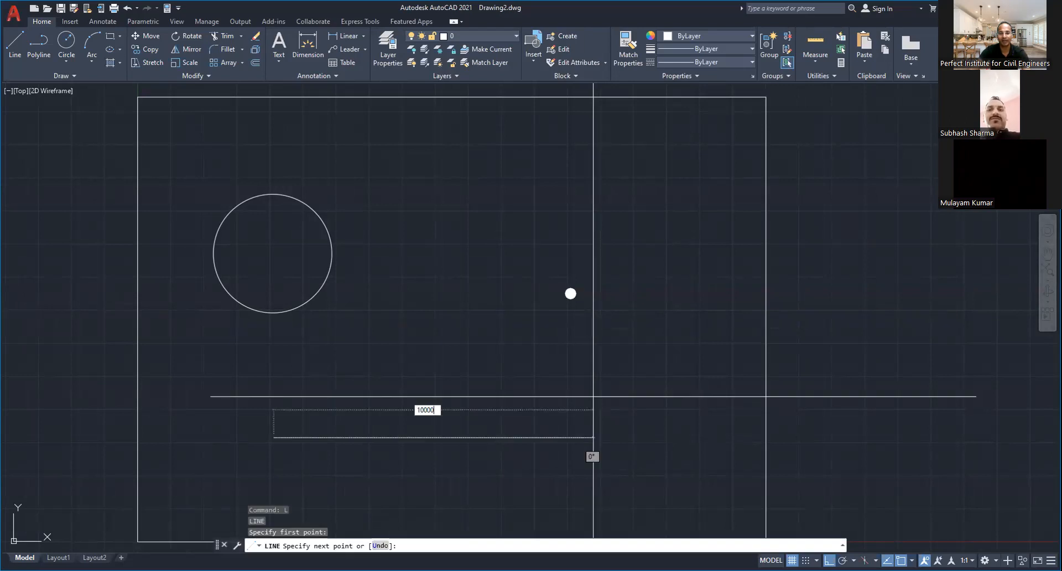
{"action": "key", "text": "Return"}
{"action": "key", "text": "Escape"}
{"action": "key", "text": "Escape"}
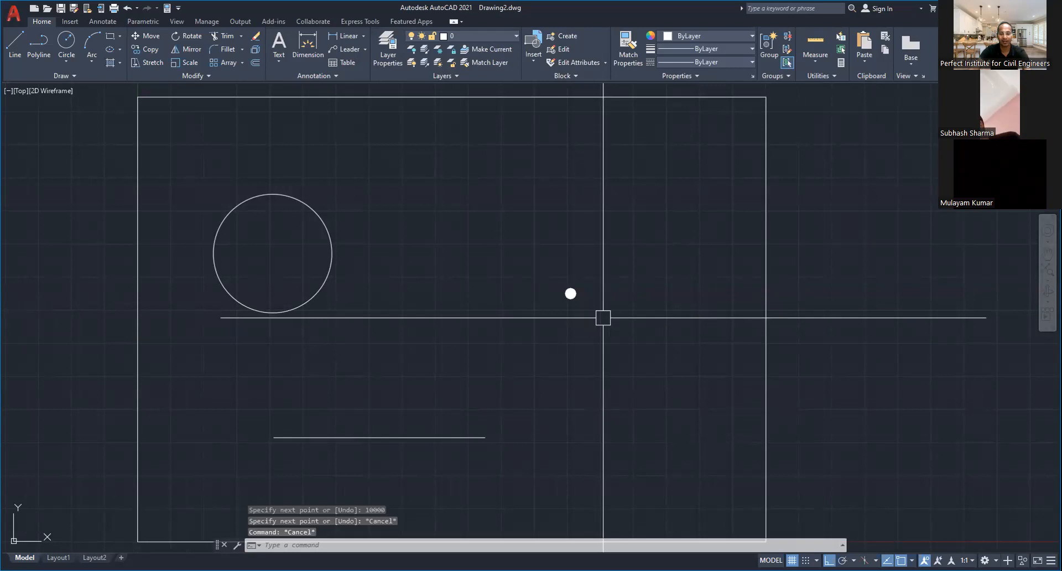
Step: Copy the filled donut to just above the left end of the horizontal line
{"action": "left_click", "coordinate": [570, 293]}
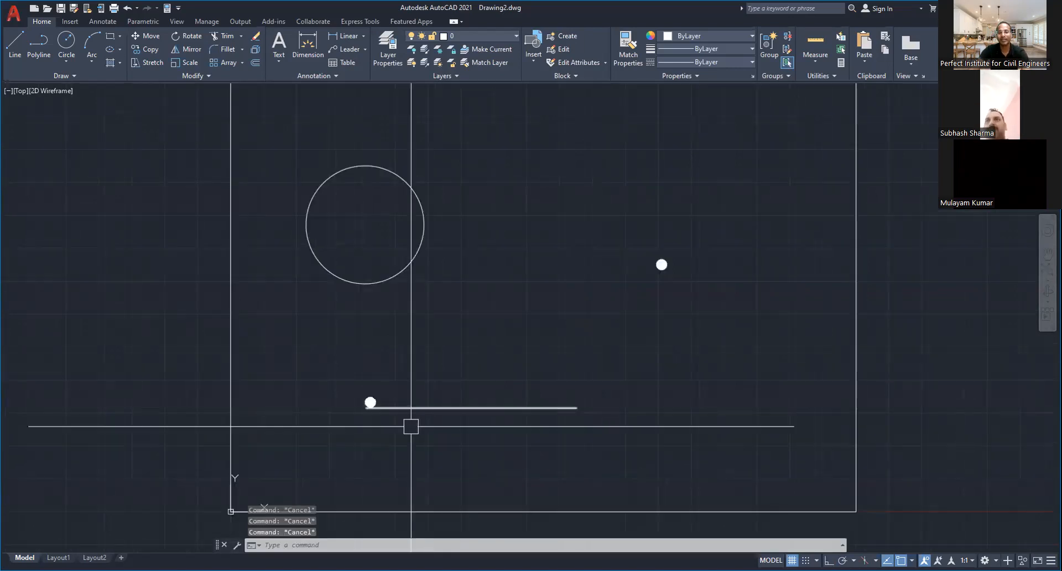
{"action": "middle_click_drag", "start_coordinate": [382, 403], "coordinate": [367, 403]}
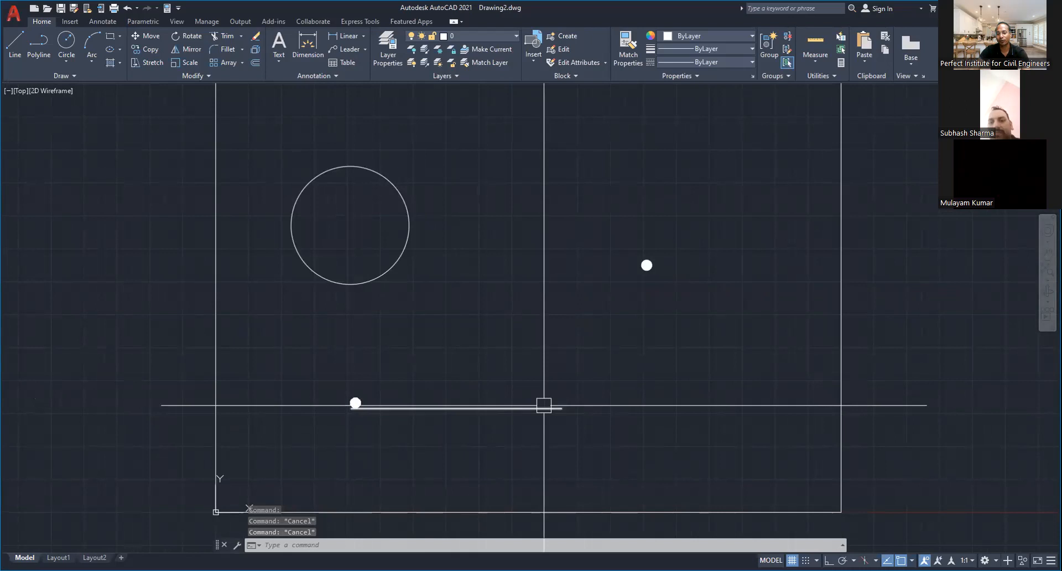
{"action": "mouse_move", "coordinate": [543, 405]}
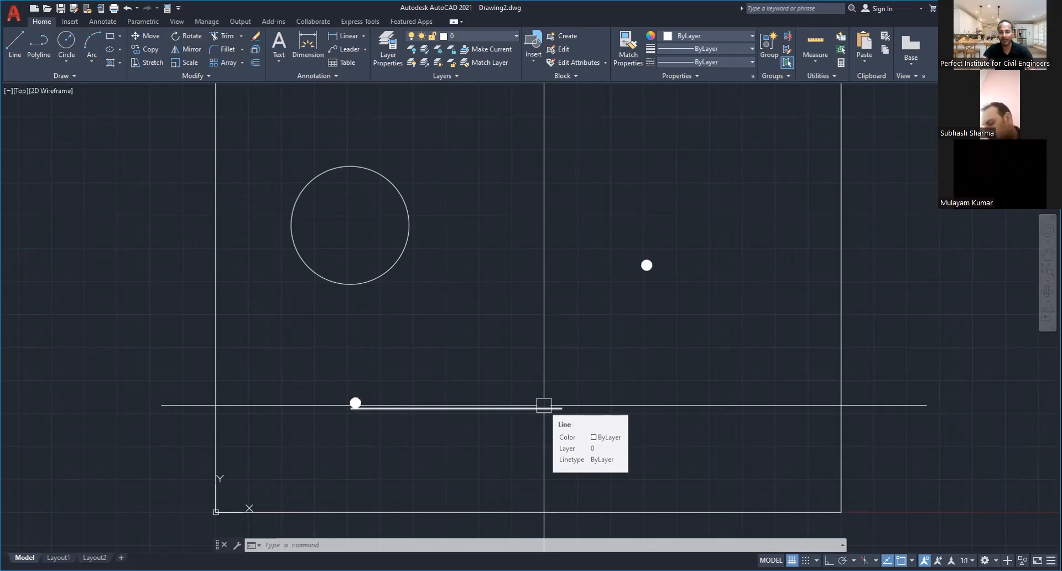
{"action": "scroll", "coordinate": [430, 410], "scroll_direction": "up", "scroll_amount": 1}
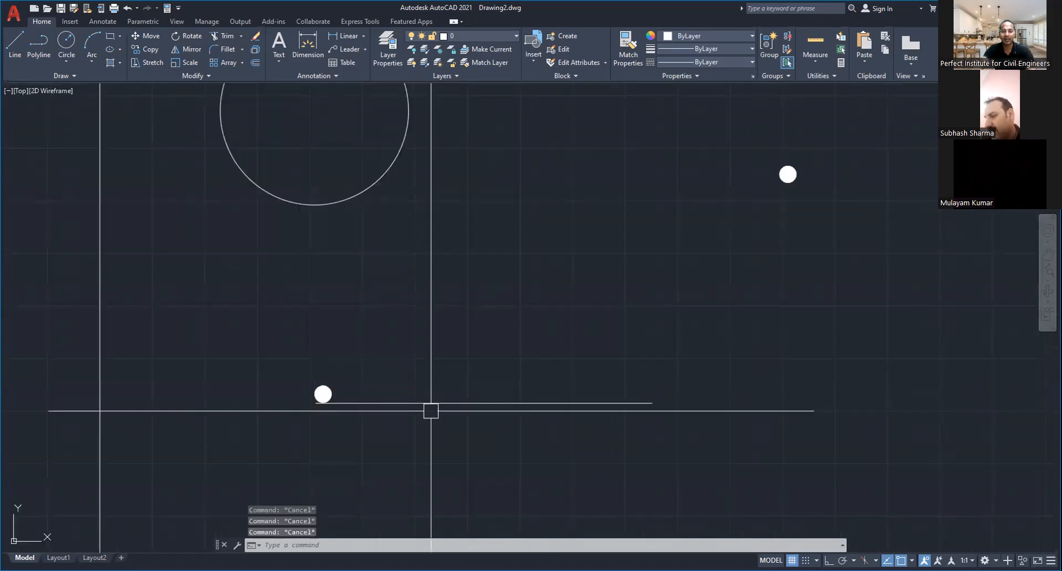
{"action": "scroll", "coordinate": [376, 392], "scroll_direction": "up", "scroll_amount": 1}
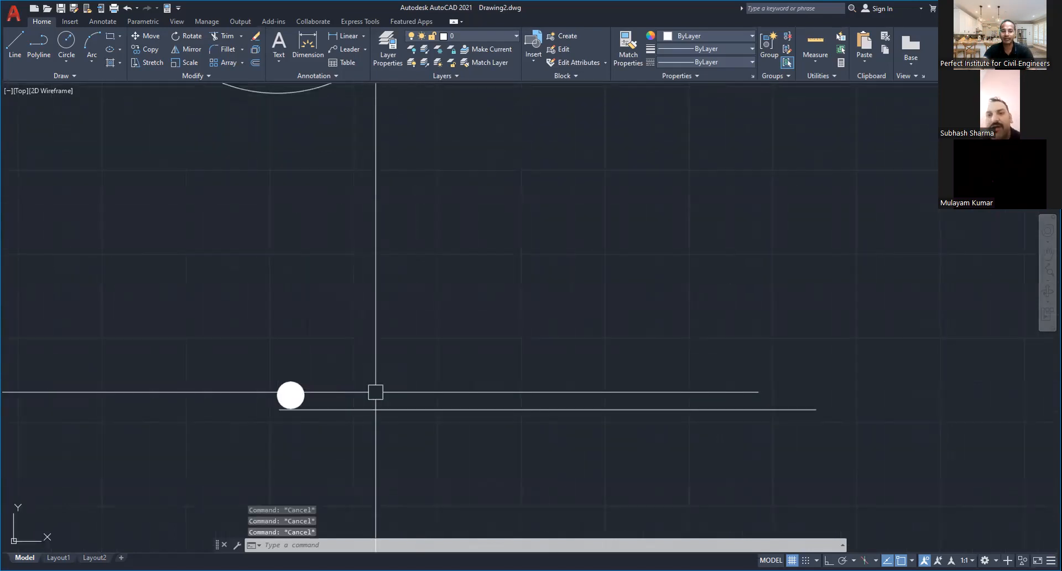
Step: Erase the copied donut at the left end of the 10000-unit horizontal line
{"action": "scroll", "coordinate": [375, 392], "scroll_direction": "down", "scroll_amount": 1}
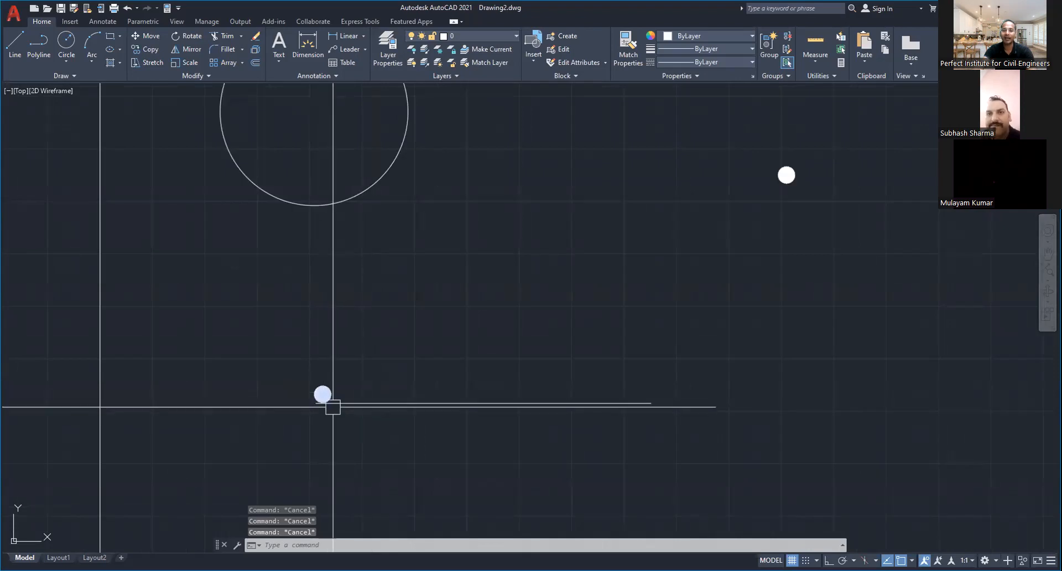
{"action": "scroll", "coordinate": [324, 398], "scroll_direction": "up", "scroll_amount": 5}
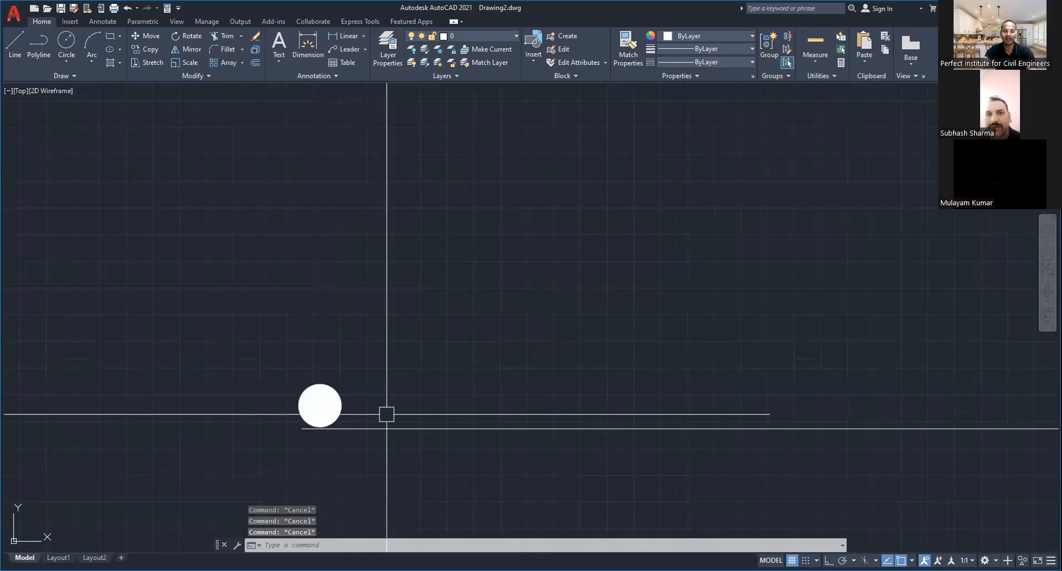
{"action": "type", "text": "e"}
{"action": "key", "text": "Return"}
{"action": "left_click", "coordinate": [335, 407]}
{"action": "key", "text": "Return"}
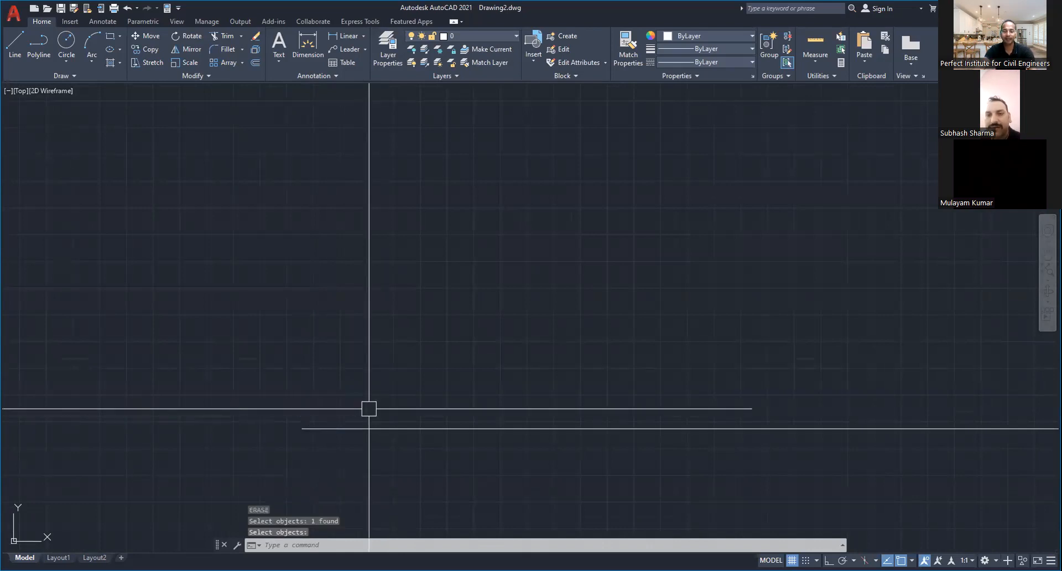
Step: Draw a smaller donut with inside diameter 0 and move it to just above the horizontal line's left end
{"action": "type", "text": "DO"}
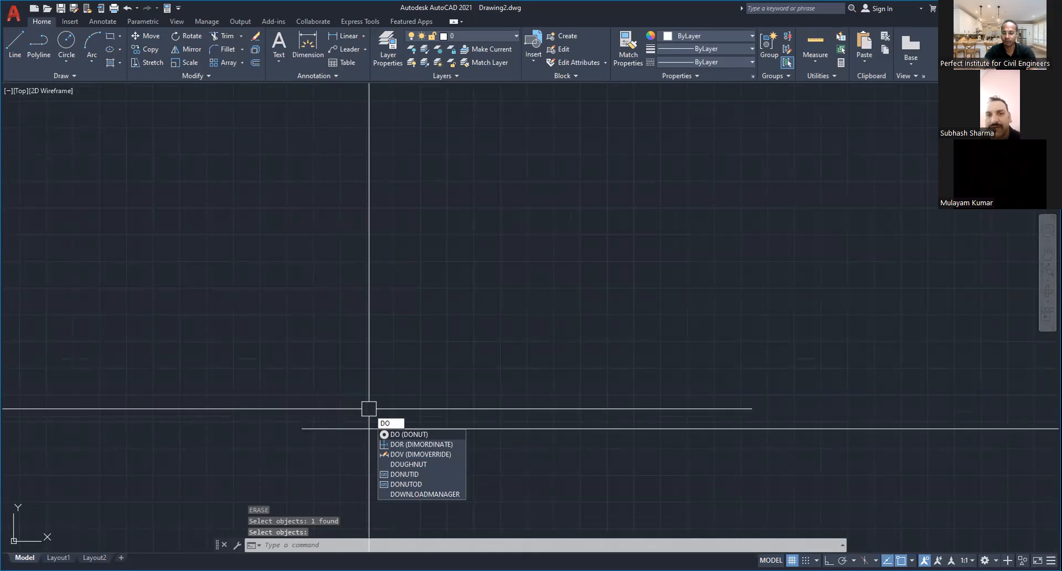
{"action": "key", "text": "Return"}
{"action": "type", "text": "0"}
{"action": "key", "text": "Return"}
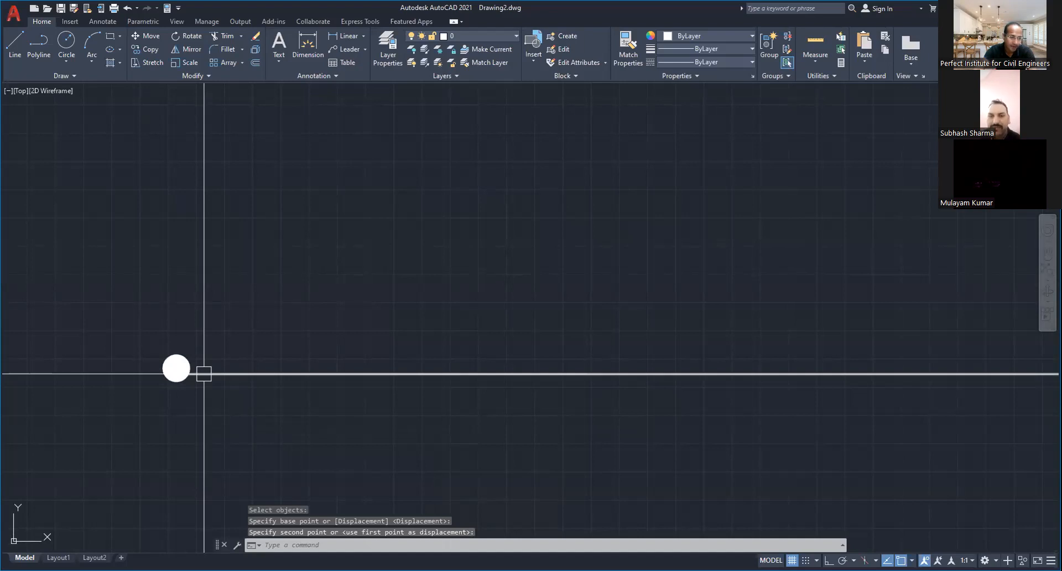
{"action": "scroll", "coordinate": [204, 374], "scroll_direction": "up", "scroll_amount": 10}
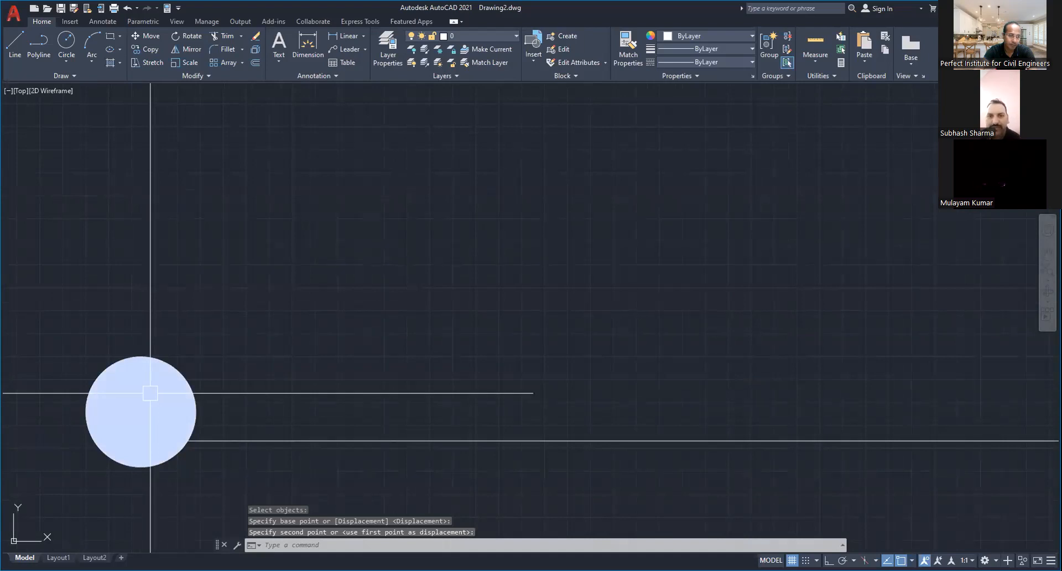
{"action": "key", "text": "Escape"}
{"action": "key", "text": "Escape"}
{"action": "scroll", "coordinate": [329, 349], "scroll_direction": "down", "scroll_amount": 4}
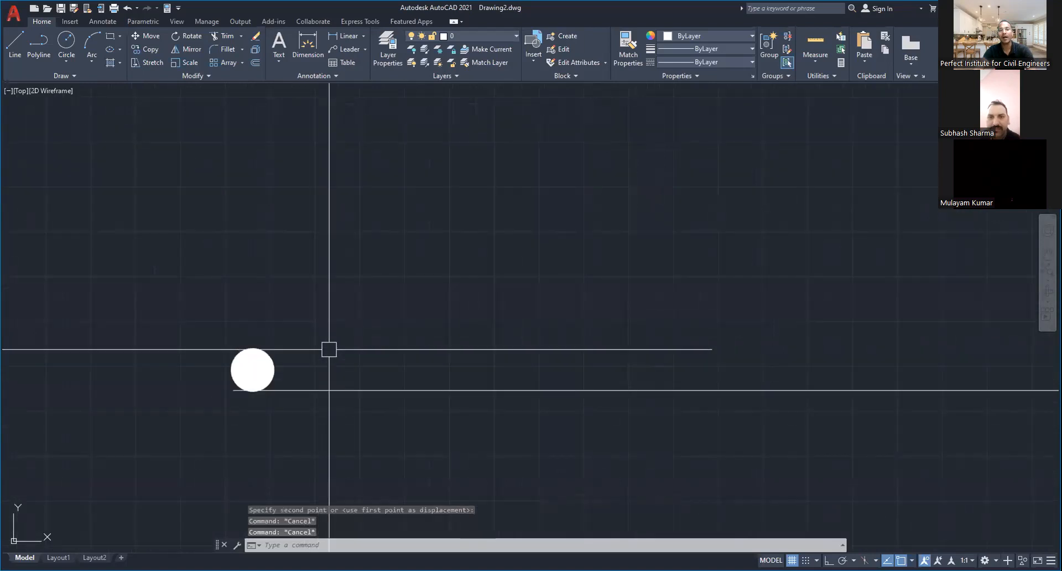
Step: Create a rectangular array of the small donut with 67 columns and 1 row
{"action": "key", "text": "Escape"}
{"action": "scroll", "coordinate": [549, 366], "scroll_direction": "down", "scroll_amount": 6}
{"action": "middle_click_drag", "start_coordinate": [686, 397], "coordinate": [451, 401]}
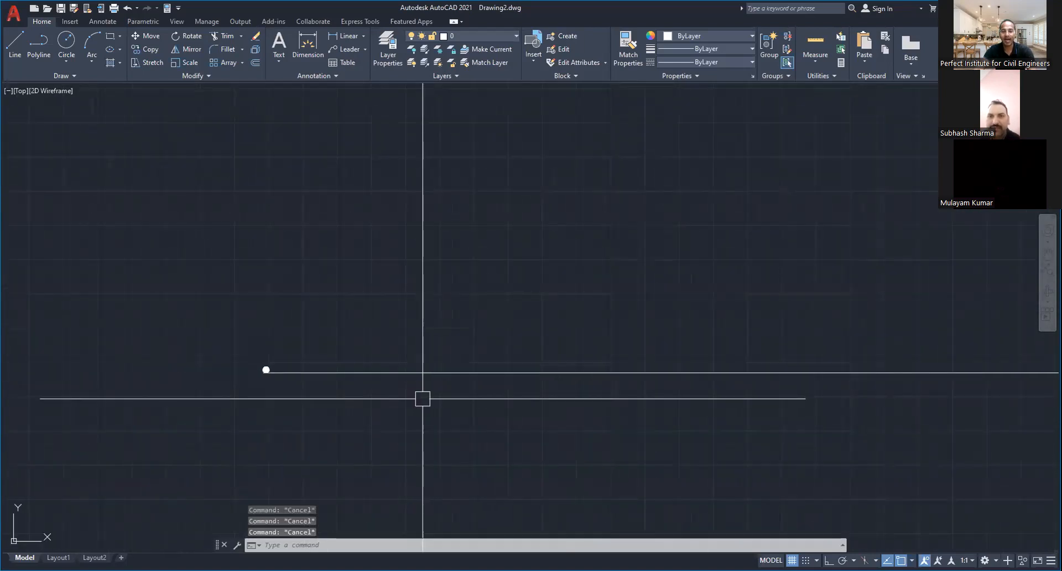
{"action": "type", "text": "AR"}
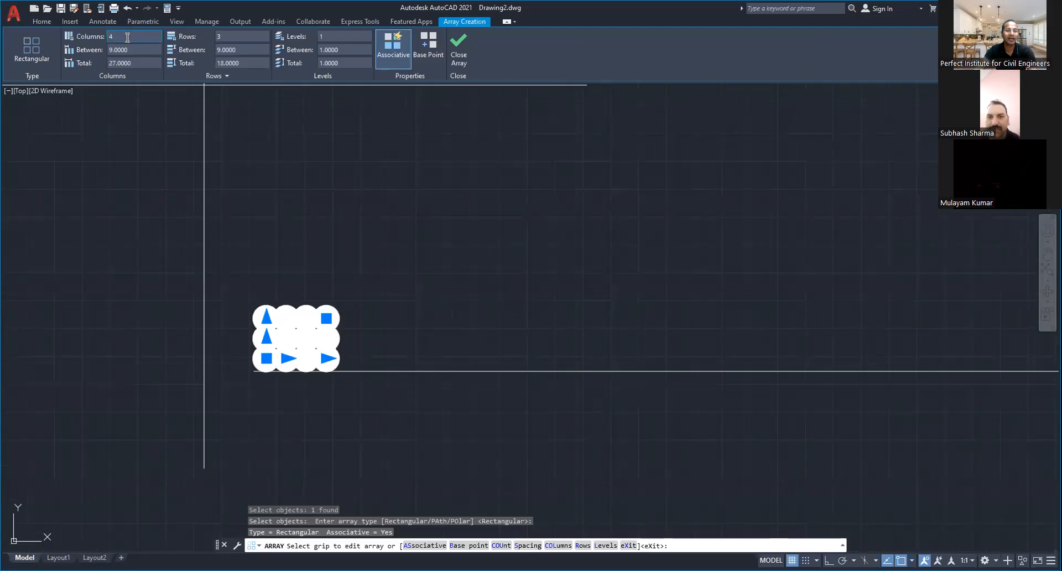
{"action": "left_click", "coordinate": [110, 37]}
{"action": "left_click", "coordinate": [129, 54]}
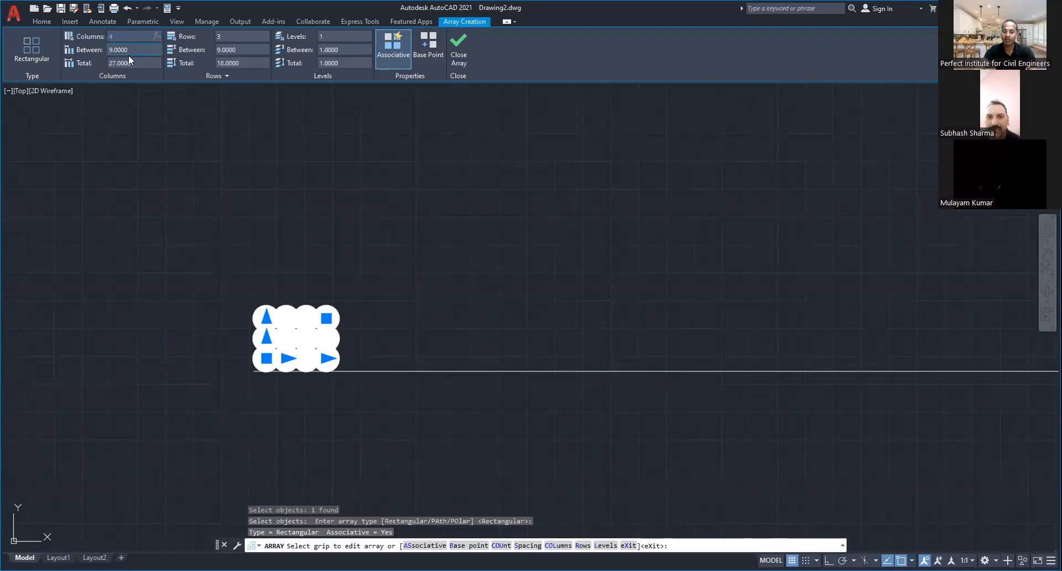
{"action": "type", "text": "67"}
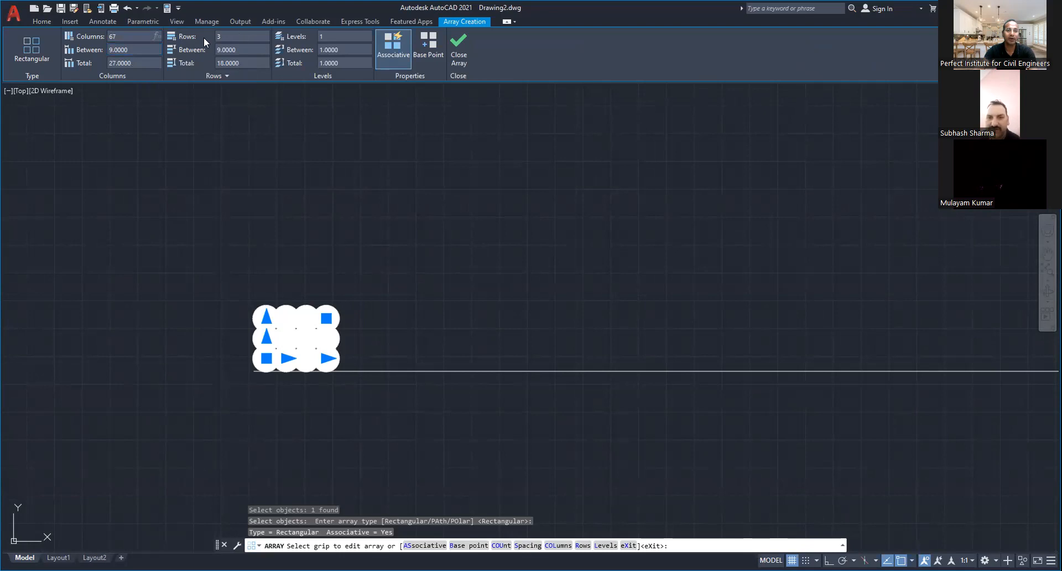
{"action": "left_click", "coordinate": [227, 36]}
{"action": "type", "text": "1"}
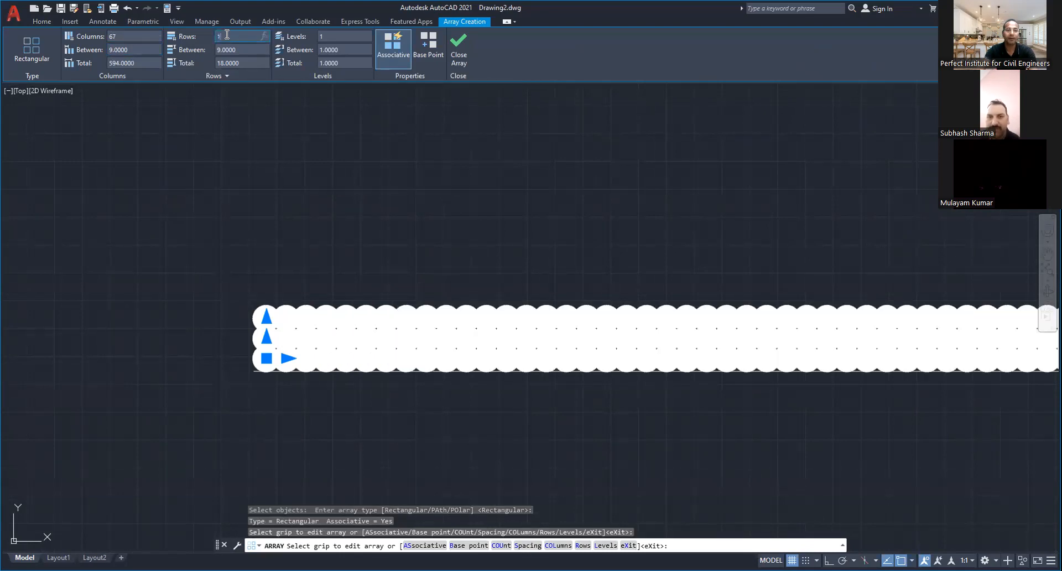
Step: Set the donut array's column spacing to 150 and finish the array
{"action": "left_click", "coordinate": [108, 49]}
{"action": "type", "text": "15"}
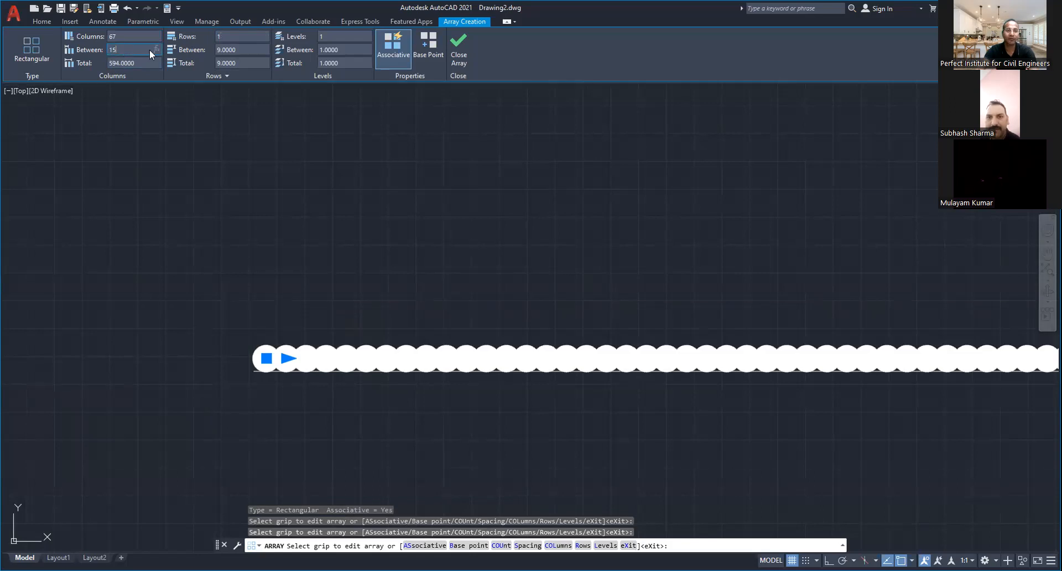
{"action": "type", "text": "0"}
{"action": "key", "text": "Return"}
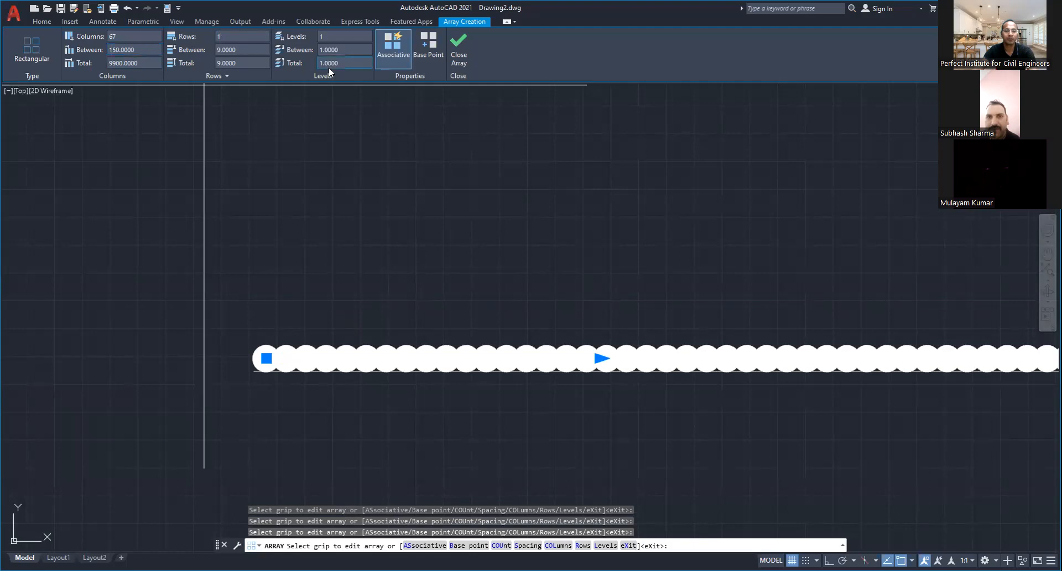
{"action": "left_click", "coordinate": [458, 50]}
Step: Examine the row of arrayed donuts along the full length of the horizontal line, including both ends
{"action": "scroll", "coordinate": [430, 189], "scroll_direction": "down", "scroll_amount": 4}
{"action": "scroll", "coordinate": [585, 261], "scroll_direction": "down", "scroll_amount": 3}
{"action": "middle_click_drag", "start_coordinate": [651, 314], "coordinate": [184, 341]}
{"action": "scroll", "coordinate": [211, 337], "scroll_direction": "down", "scroll_amount": 2}
{"action": "key", "text": "Escape"}
{"action": "scroll", "coordinate": [518, 300], "scroll_direction": "up", "scroll_amount": 6}
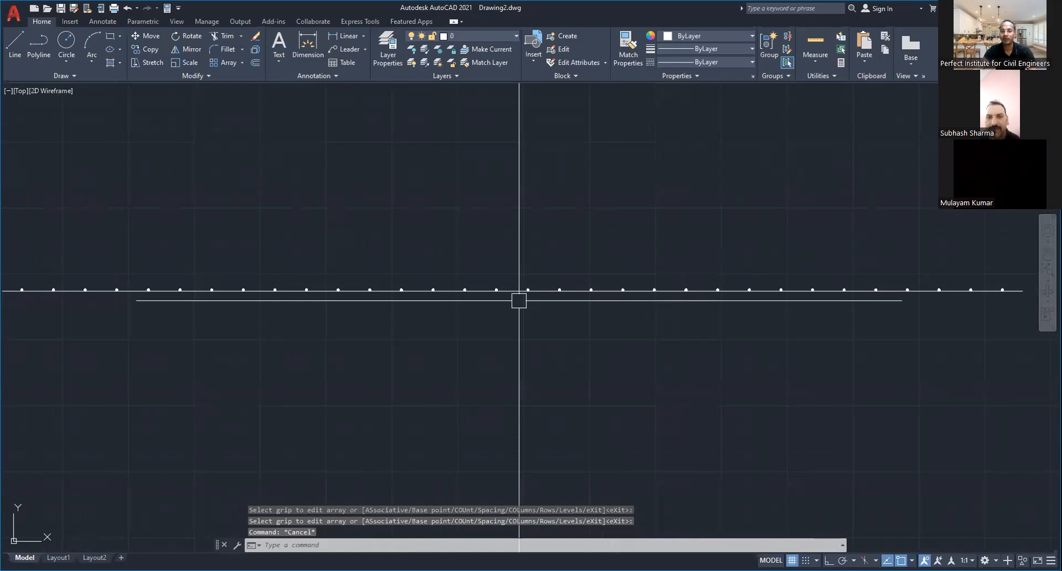
{"action": "middle_click_drag", "start_coordinate": [457, 339], "coordinate": [673, 345]}
{"action": "scroll", "coordinate": [531, 364], "scroll_direction": "down", "scroll_amount": 2}
{"action": "scroll", "coordinate": [532, 364], "scroll_direction": "down", "scroll_amount": 2}
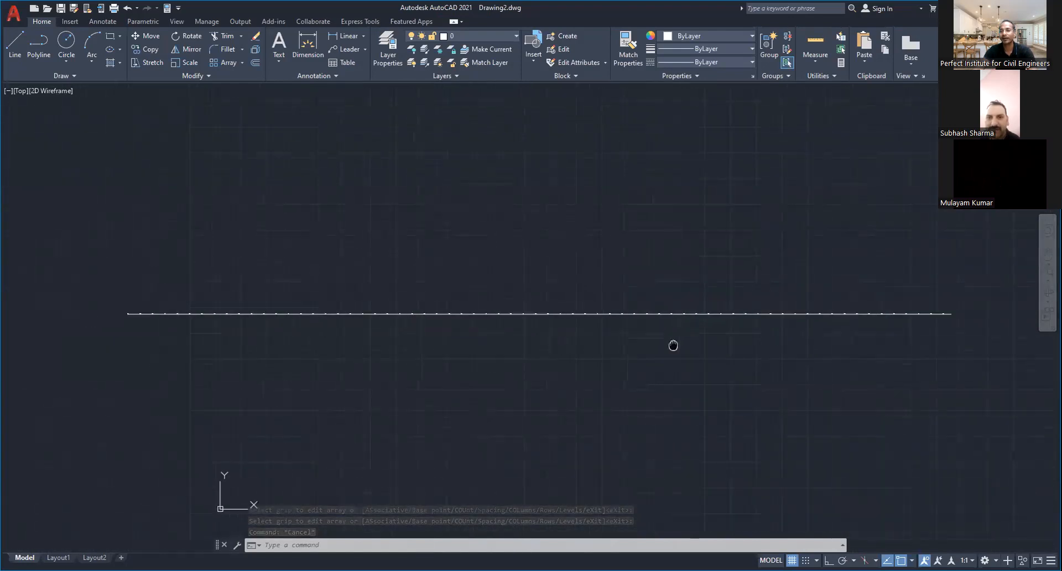
{"action": "scroll", "coordinate": [640, 301], "scroll_direction": "up", "scroll_amount": 4}
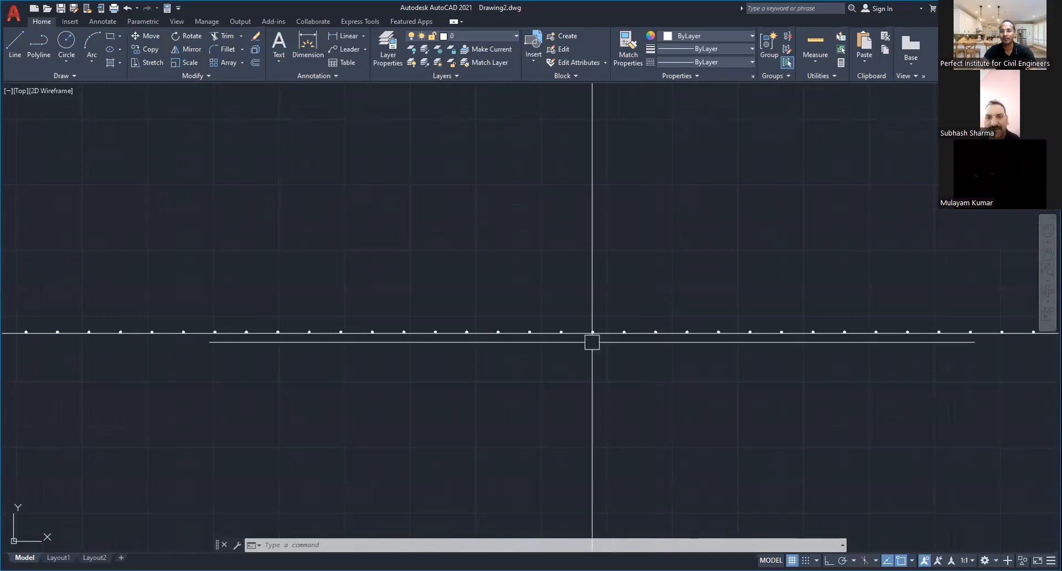
{"action": "mouse_move", "coordinate": [537, 357]}
{"action": "middle_mouse_down"}
{"action": "mouse_move", "coordinate": [470, 369]}
{"action": "mouse_move", "coordinate": [519, 386]}
{"action": "mouse_move", "coordinate": [825, 389]}
{"action": "mouse_move", "coordinate": [653, 395]}
{"action": "middle_mouse_up"}
{"action": "scroll", "coordinate": [470, 369], "scroll_direction": "down", "scroll_amount": 2}
{"action": "scroll", "coordinate": [809, 371], "scroll_direction": "down", "scroll_amount": 2}
{"action": "scroll", "coordinate": [797, 380], "scroll_direction": "down", "scroll_amount": 2}
{"action": "mouse_move", "coordinate": [852, 419]}
{"action": "middle_mouse_down"}
{"action": "mouse_move", "coordinate": [690, 420]}
{"action": "mouse_move", "coordinate": [715, 408]}
{"action": "middle_mouse_up"}
{"action": "scroll", "coordinate": [706, 363], "scroll_direction": "up", "scroll_amount": 3}
{"action": "scroll", "coordinate": [629, 364], "scroll_direction": "up", "scroll_amount": 3}
{"action": "scroll", "coordinate": [686, 410], "scroll_direction": "down", "scroll_amount": 3}
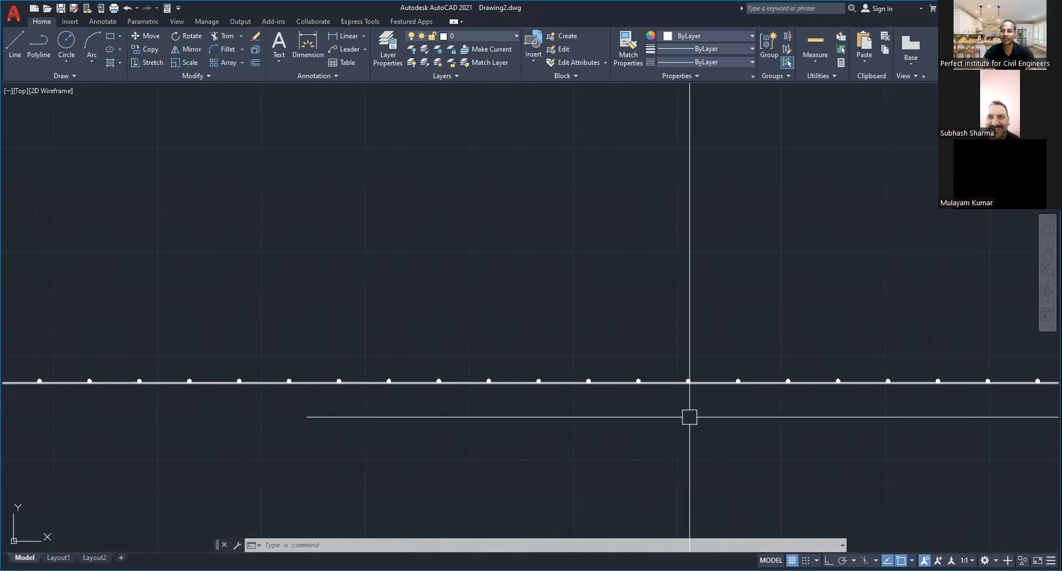
{"action": "middle_click_drag", "start_coordinate": [653, 411], "coordinate": [806, 393]}
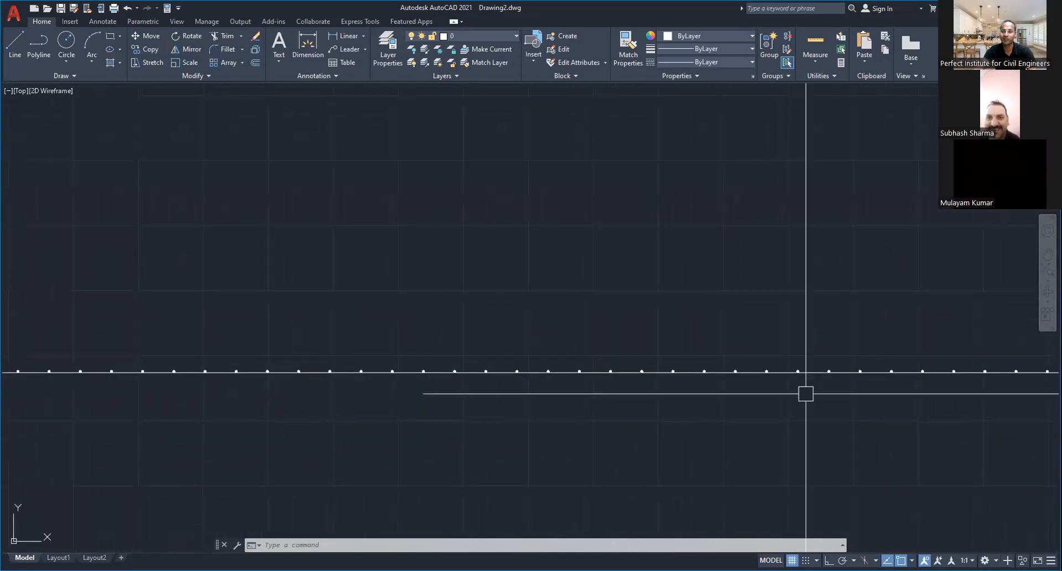
{"action": "scroll", "coordinate": [806, 394], "scroll_direction": "down", "scroll_amount": 1}
{"action": "middle_click_drag", "start_coordinate": [567, 386], "coordinate": [860, 392]}
{"action": "scroll", "coordinate": [318, 379], "scroll_direction": "up", "scroll_amount": 12}
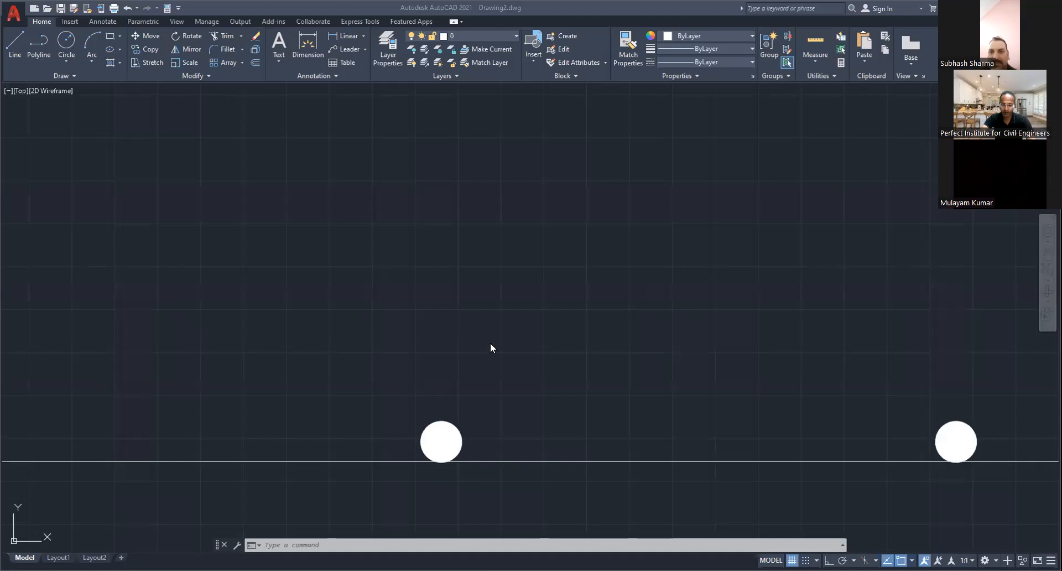
{"action": "scroll", "coordinate": [398, 377], "scroll_direction": "up", "scroll_amount": 8}
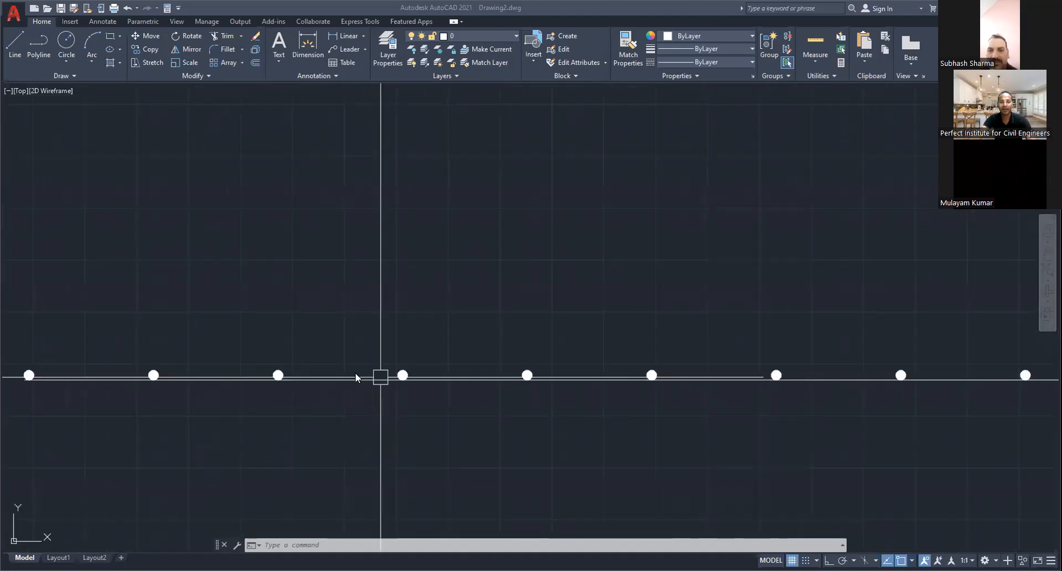
{"action": "left_click", "coordinate": [431, 318]}
{"action": "key", "text": "Escape"}
{"action": "key", "text": "Escape"}
{"action": "scroll", "coordinate": [477, 324], "scroll_direction": "down", "scroll_amount": 4}
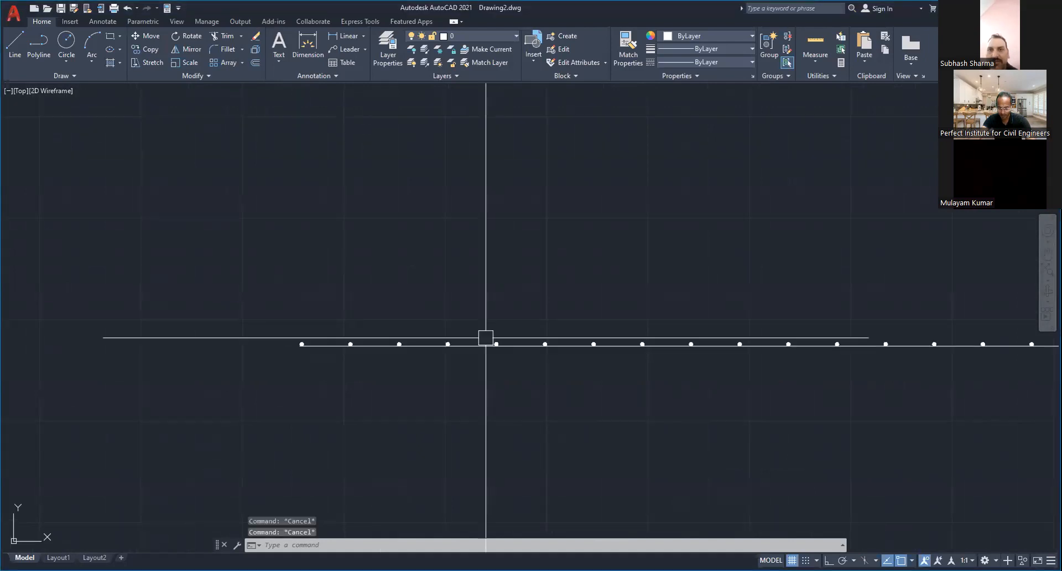
{"action": "key", "text": "Escape"}
{"action": "scroll", "coordinate": [320, 427], "scroll_direction": "down", "scroll_amount": 4}
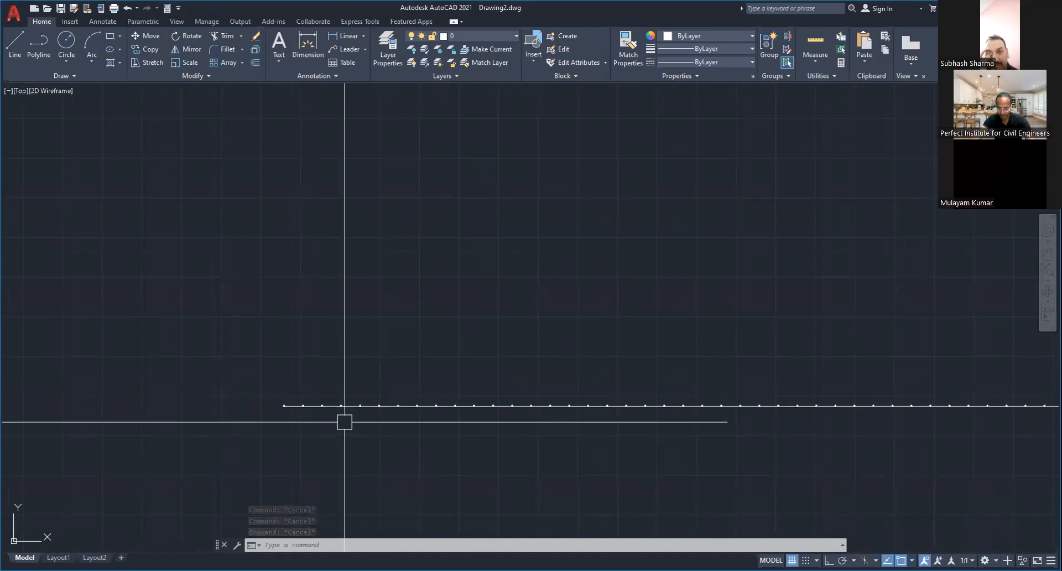
{"action": "scroll", "coordinate": [345, 421], "scroll_direction": "down", "scroll_amount": 3}
{"action": "scroll", "coordinate": [590, 406], "scroll_direction": "up", "scroll_amount": 3}
{"action": "scroll", "coordinate": [420, 436], "scroll_direction": "down", "scroll_amount": 3}
{"action": "scroll", "coordinate": [437, 449], "scroll_direction": "up", "scroll_amount": 3}
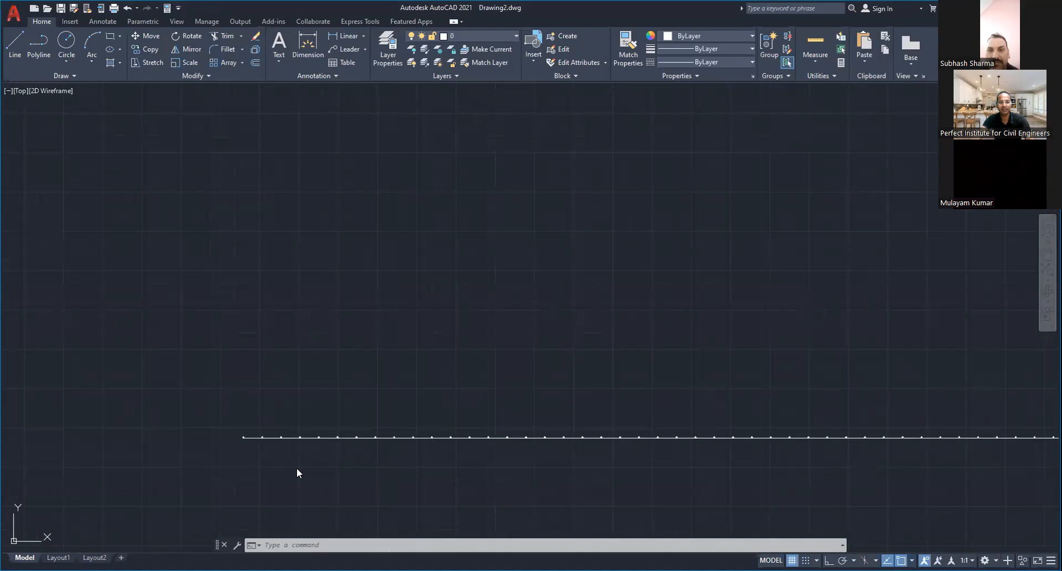
{"action": "key", "text": "Escape"}
{"action": "key", "text": "Escape"}
{"action": "key", "text": "Escape"}
{"action": "type", "text": "l"}
{"action": "key", "text": "Escape"}
{"action": "scroll", "coordinate": [262, 452], "scroll_direction": "up", "scroll_amount": 12}
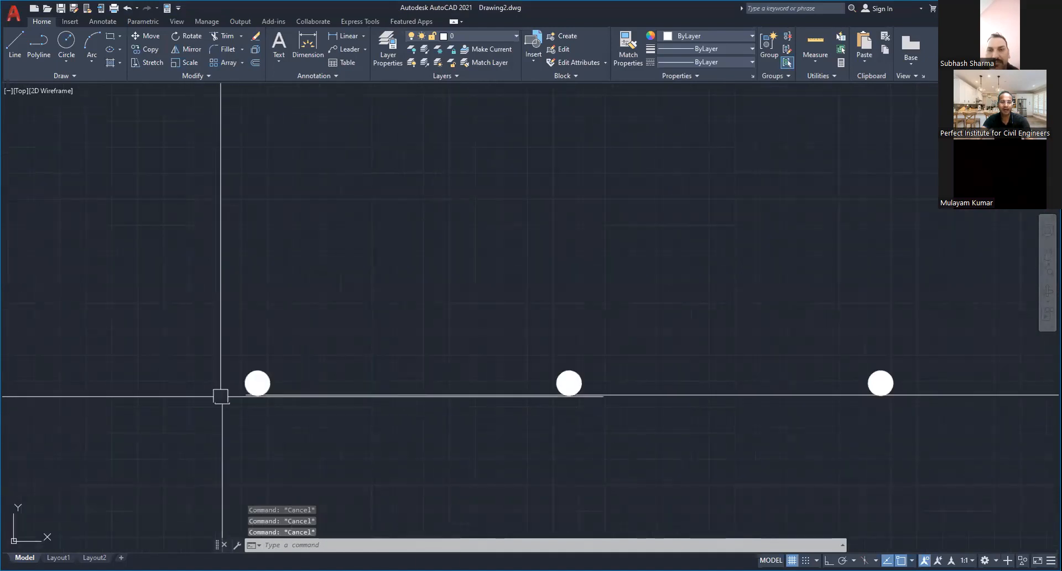
{"action": "scroll", "coordinate": [224, 396], "scroll_direction": "up", "scroll_amount": 4}
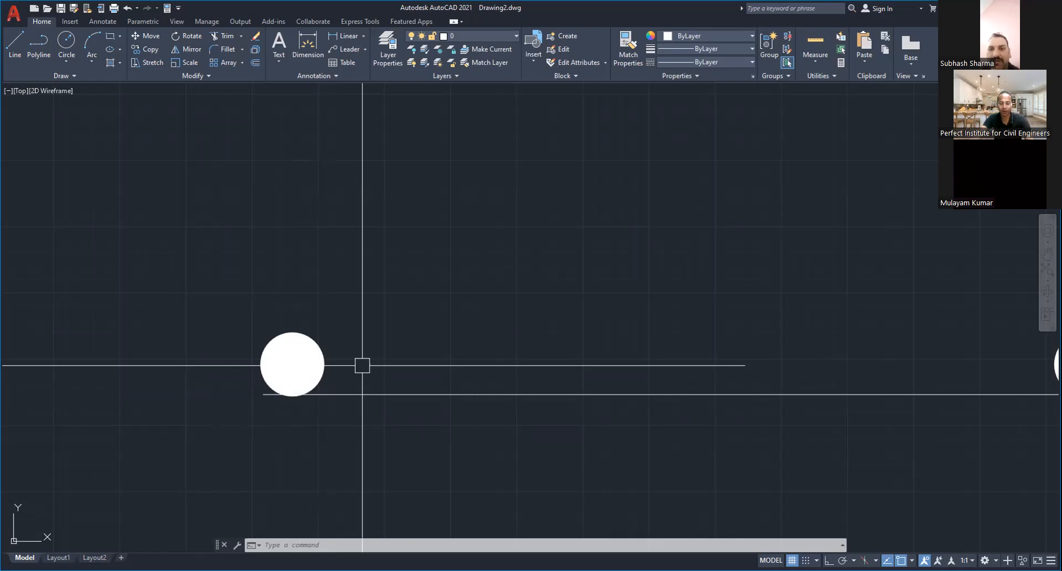
{"action": "key", "text": "Escape"}
{"action": "key", "text": "Escape"}
{"action": "key", "text": "Escape"}
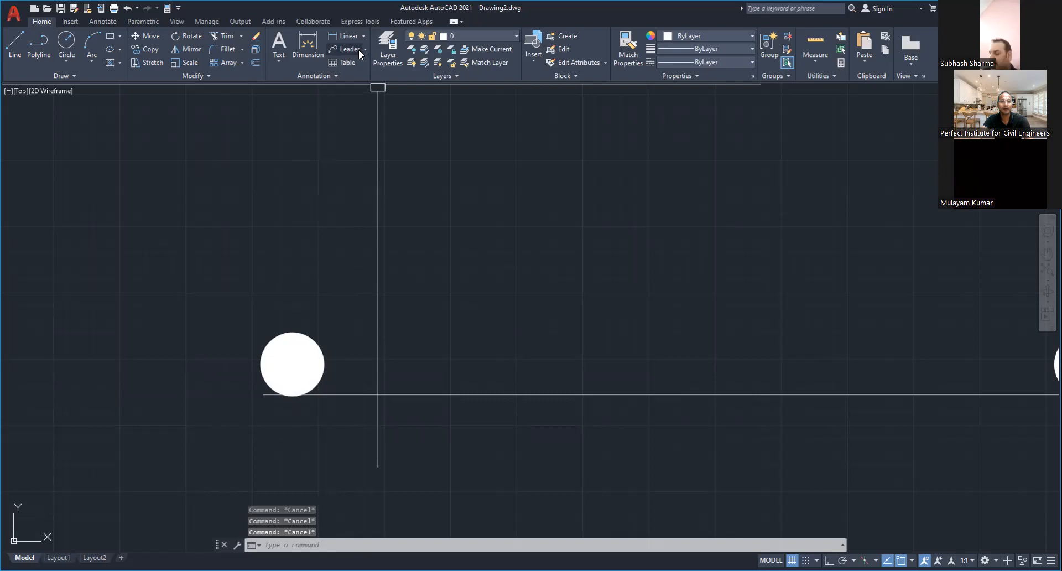
{"action": "left_click", "coordinate": [363, 36]}
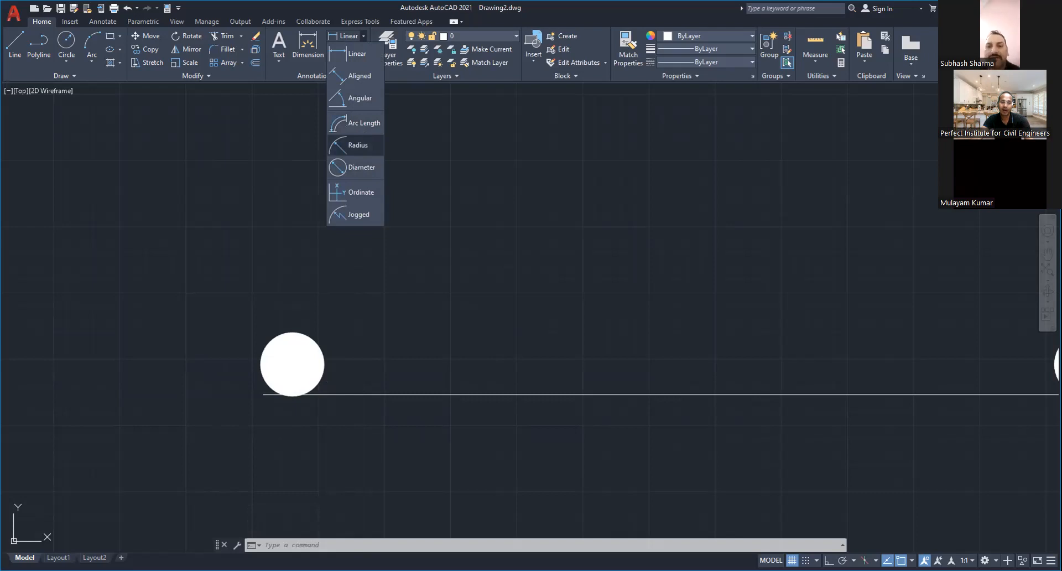
{"action": "key", "text": "Escape"}
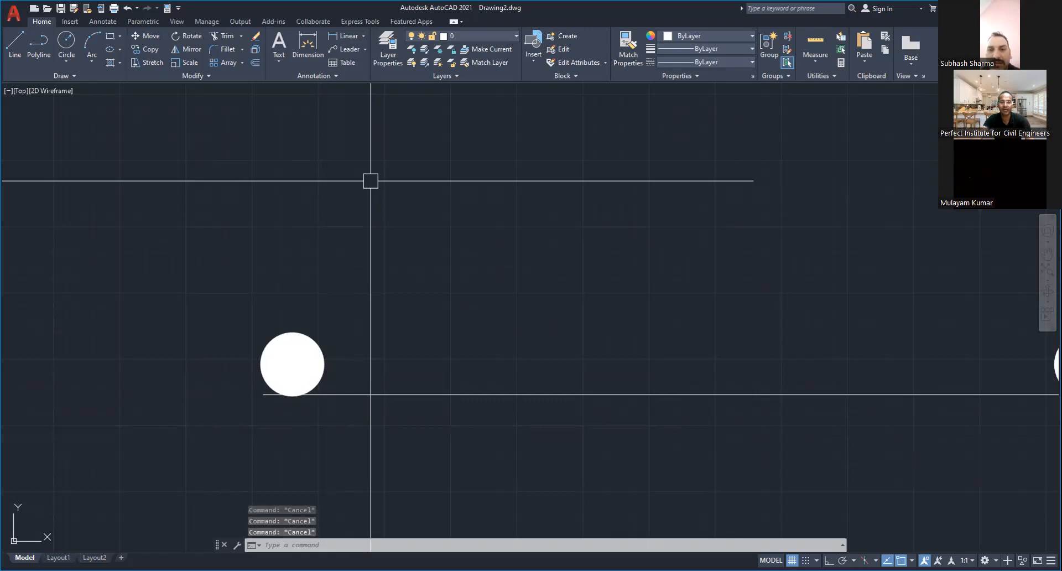
Step: Offset the horizontal line upward to make a parallel line above the donut row
{"action": "type", "text": "o"}
{"action": "key", "text": "Return"}
{"action": "left_click", "coordinate": [436, 394]}
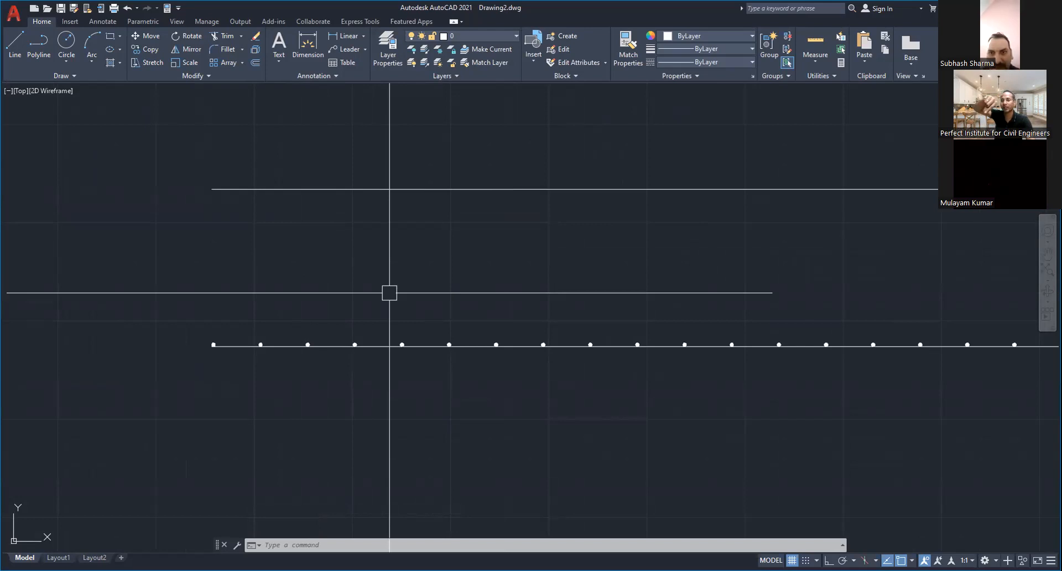
Step: Fillet the left ends of the two parallel lines to join them with a semicircular arc
{"action": "key", "text": "Escape"}
{"action": "key", "text": "Escape"}
{"action": "key", "text": "Escape"}
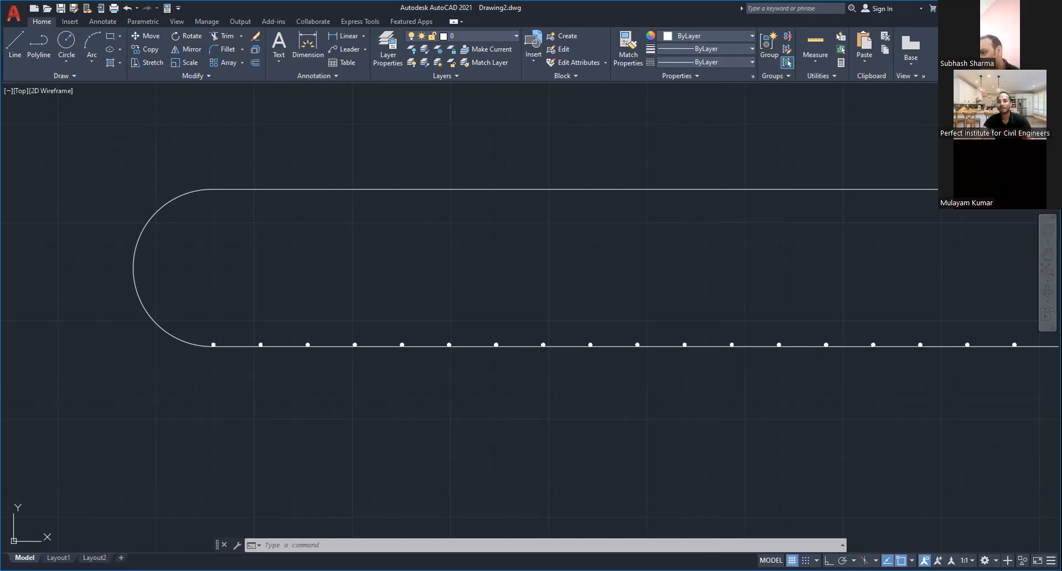
{"action": "key", "text": "Escape"}
{"action": "key", "text": "Escape"}
{"action": "key", "text": "Escape"}
Step: Fillet the right ends of the two parallel lines to close the shape with a semicircular arc
{"action": "scroll", "coordinate": [555, 248], "scroll_direction": "down", "scroll_amount": 2}
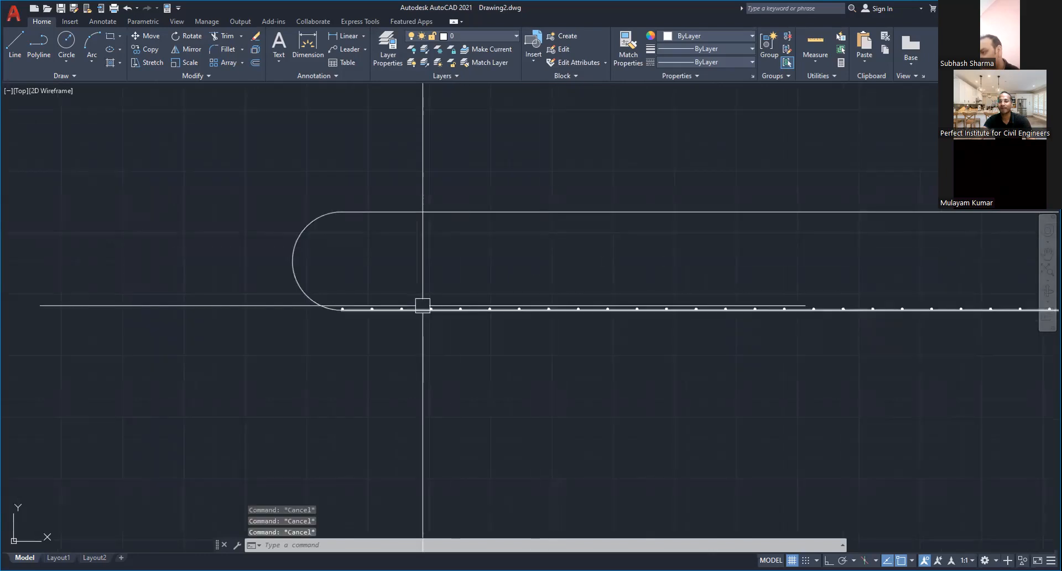
{"action": "scroll", "coordinate": [422, 305], "scroll_direction": "down", "scroll_amount": 2}
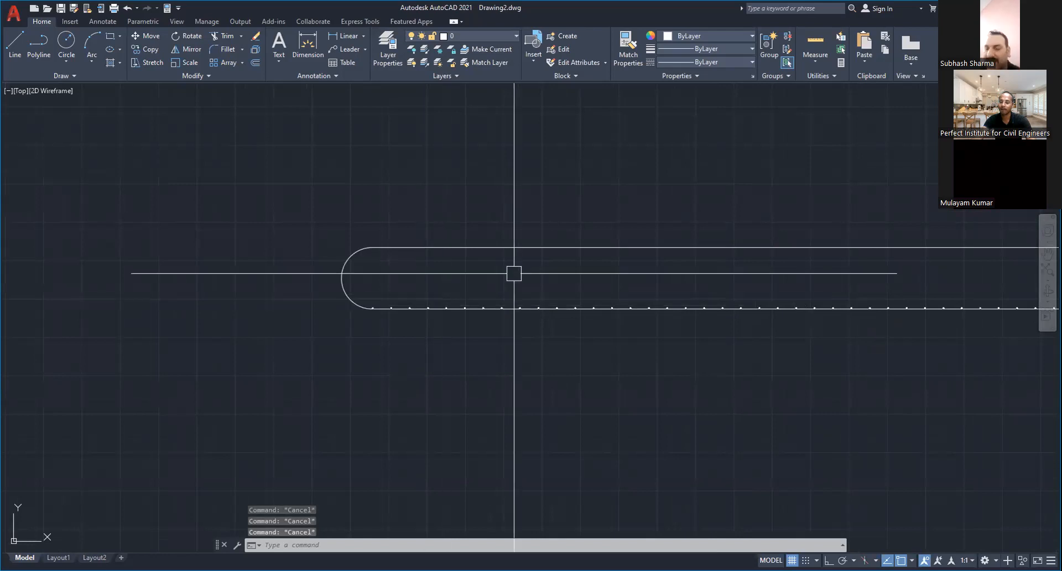
{"action": "middle_click_drag", "start_coordinate": [552, 261], "coordinate": [251, 277]}
{"action": "scroll", "coordinate": [586, 277], "scroll_direction": "down", "scroll_amount": 6}
{"action": "scroll", "coordinate": [647, 313], "scroll_direction": "up", "scroll_amount": 9}
{"action": "mouse_move", "coordinate": [303, 316]}
{"action": "middle_mouse_down"}
{"action": "mouse_move", "coordinate": [363, 369]}
{"action": "mouse_move", "coordinate": [434, 391]}
{"action": "middle_mouse_up"}
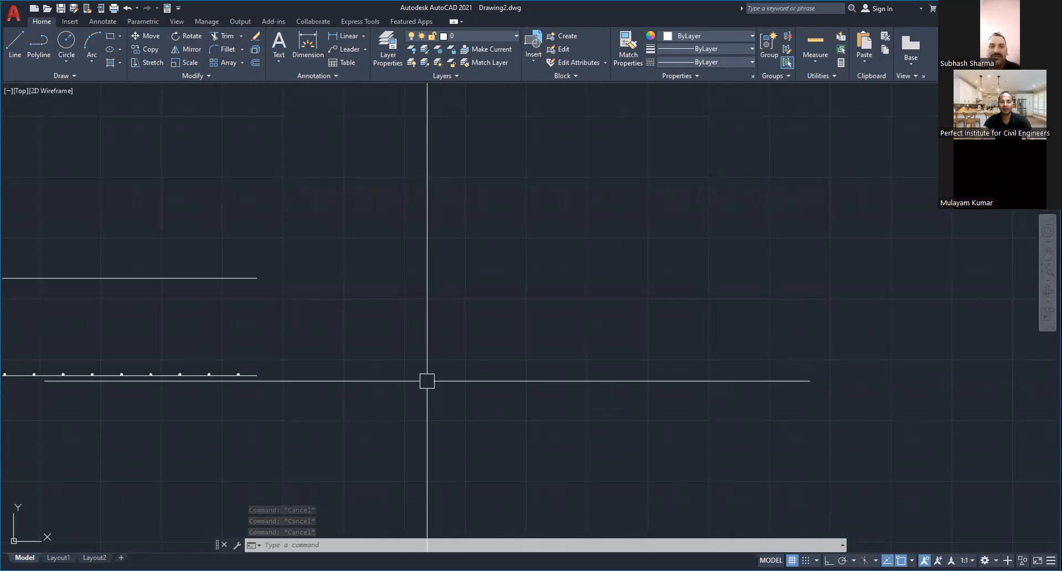
{"action": "key", "text": "Escape"}
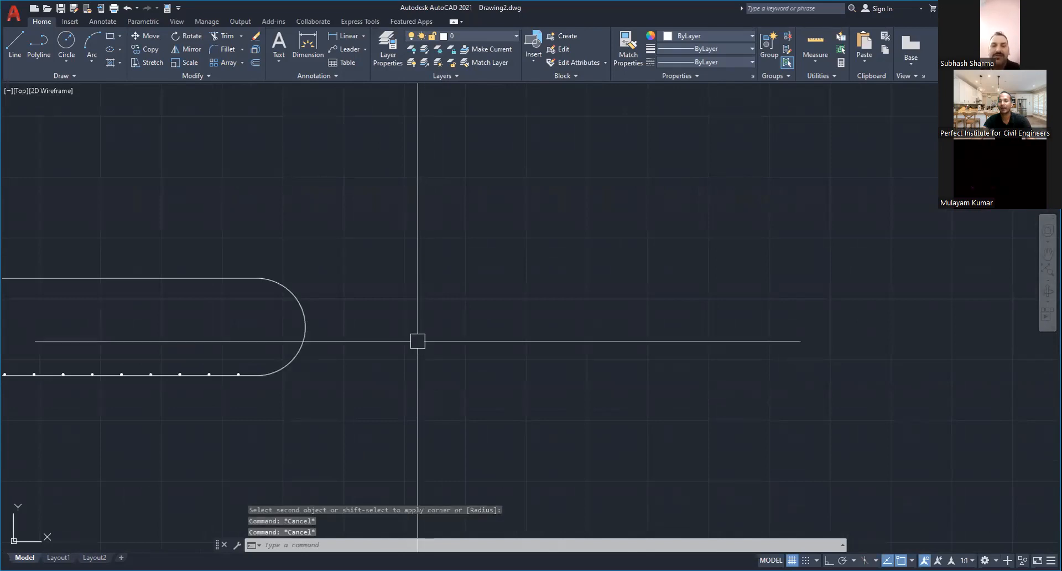
Step: Copy the donut row from the lower line to the inside of the upper line, with Ortho on
{"action": "key", "text": "Escape"}
{"action": "scroll", "coordinate": [417, 341], "scroll_direction": "down", "scroll_amount": 4}
{"action": "scroll", "coordinate": [241, 370], "scroll_direction": "up", "scroll_amount": 2}
{"action": "middle_click_drag", "start_coordinate": [241, 370], "coordinate": [645, 344]}
{"action": "scroll", "coordinate": [448, 318], "scroll_direction": "down", "scroll_amount": 4}
{"action": "scroll", "coordinate": [152, 320], "scroll_direction": "up", "scroll_amount": 6}
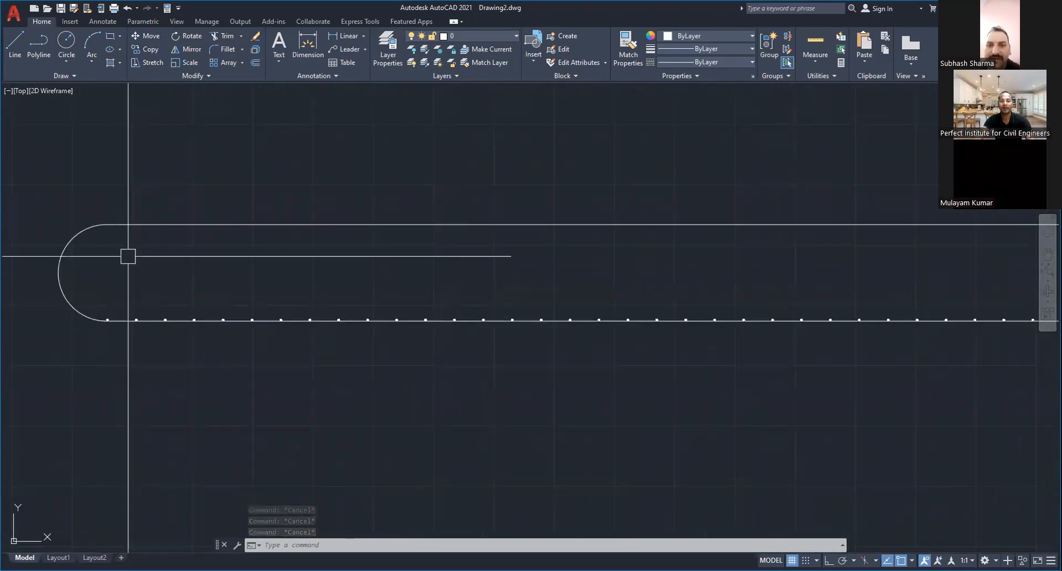
{"action": "scroll", "coordinate": [109, 313], "scroll_direction": "up", "scroll_amount": 6}
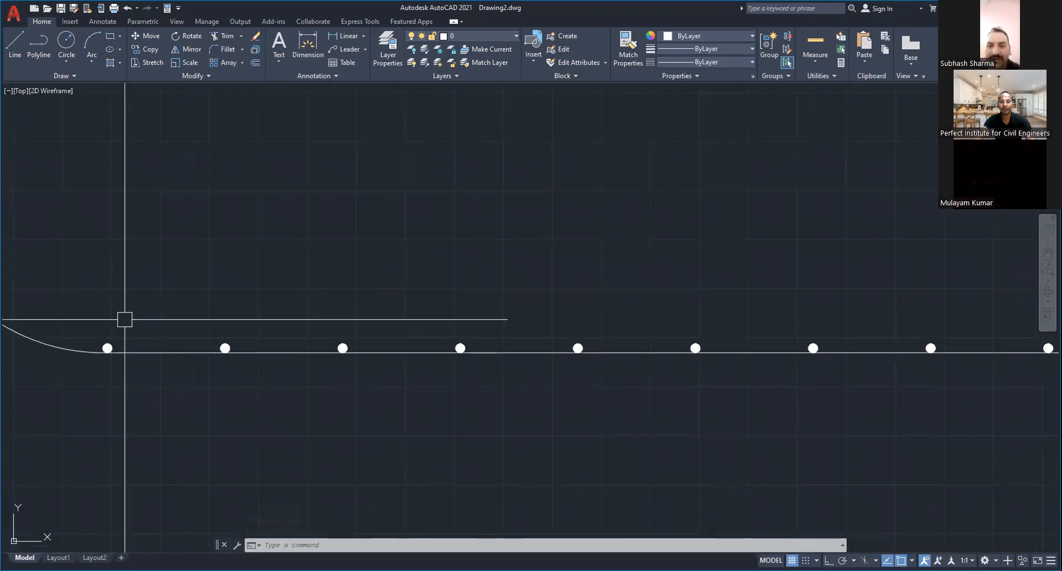
{"action": "key", "text": "Escape"}
{"action": "key", "text": "Escape"}
{"action": "key", "text": "Escape"}
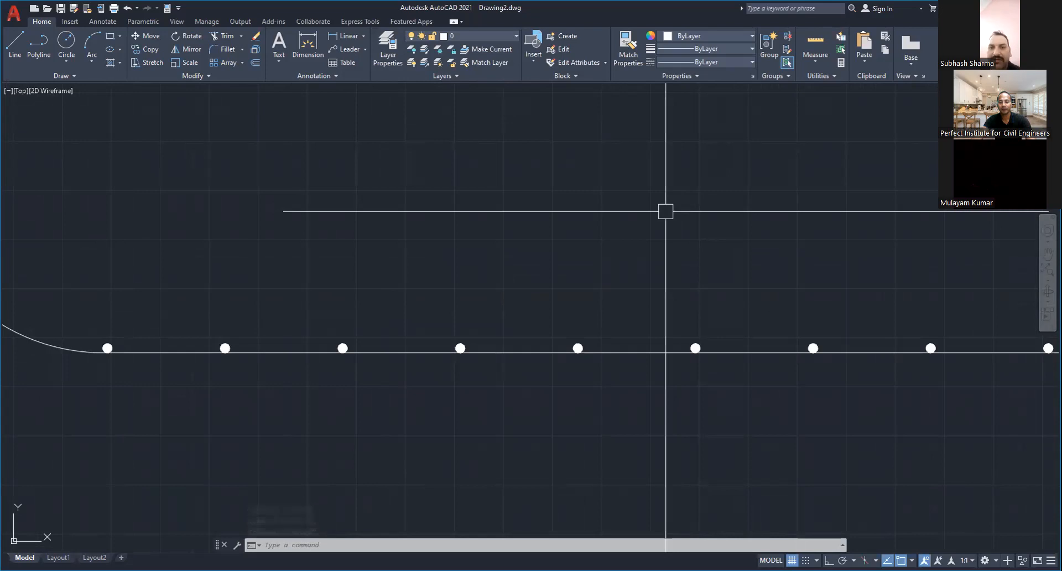
{"action": "type", "text": "CO"}
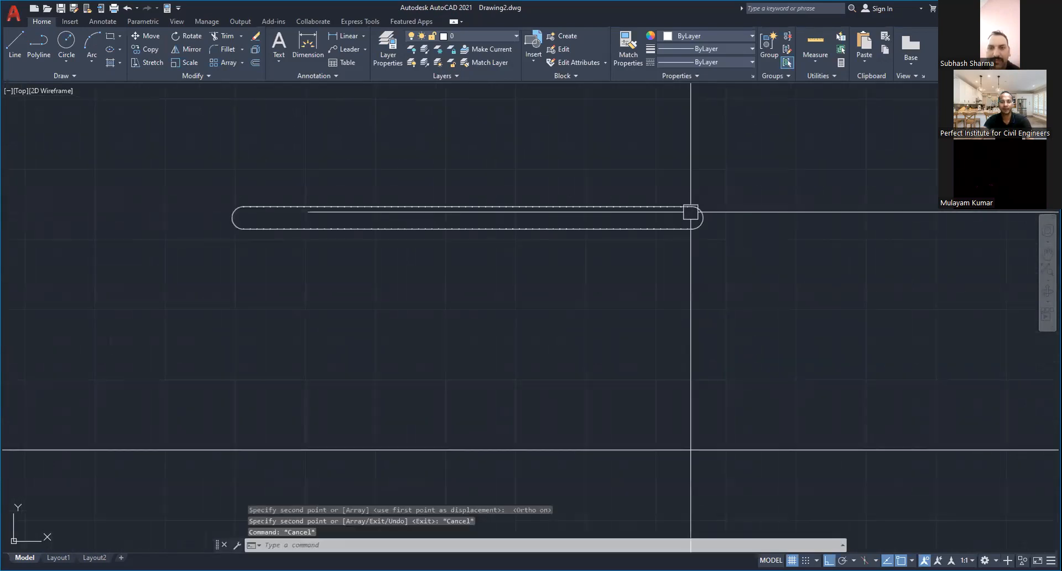
Step: Draw a line connecting the leftmost upper donut to the leftmost lower donut
{"action": "scroll", "coordinate": [291, 218], "scroll_direction": "up", "scroll_amount": 5}
{"action": "scroll", "coordinate": [450, 240], "scroll_direction": "down", "scroll_amount": 4}
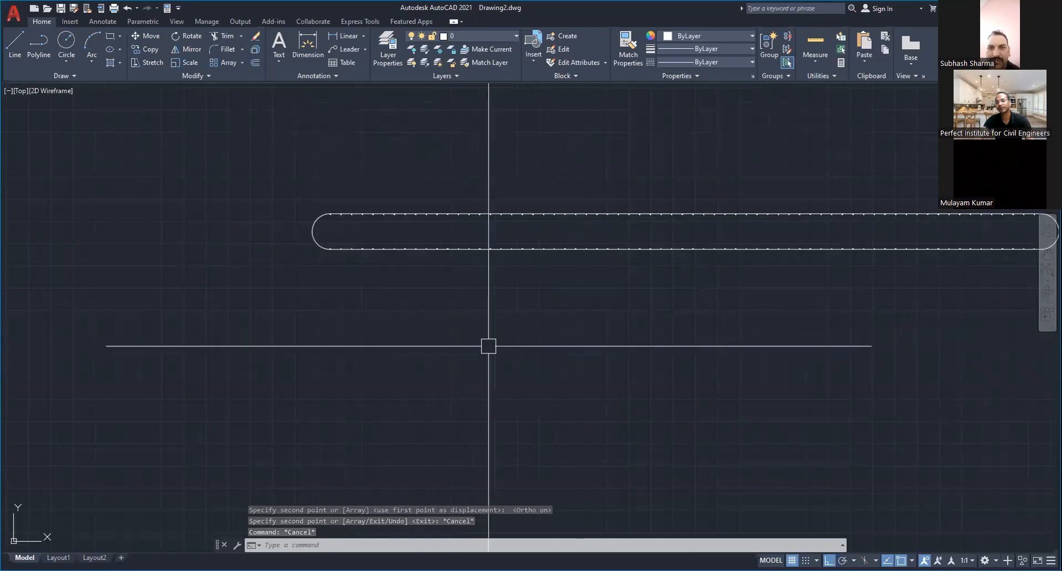
{"action": "middle_click_drag", "start_coordinate": [687, 310], "coordinate": [546, 343]}
{"action": "scroll", "coordinate": [177, 264], "scroll_direction": "up", "scroll_amount": 8}
{"action": "key", "text": "Escape"}
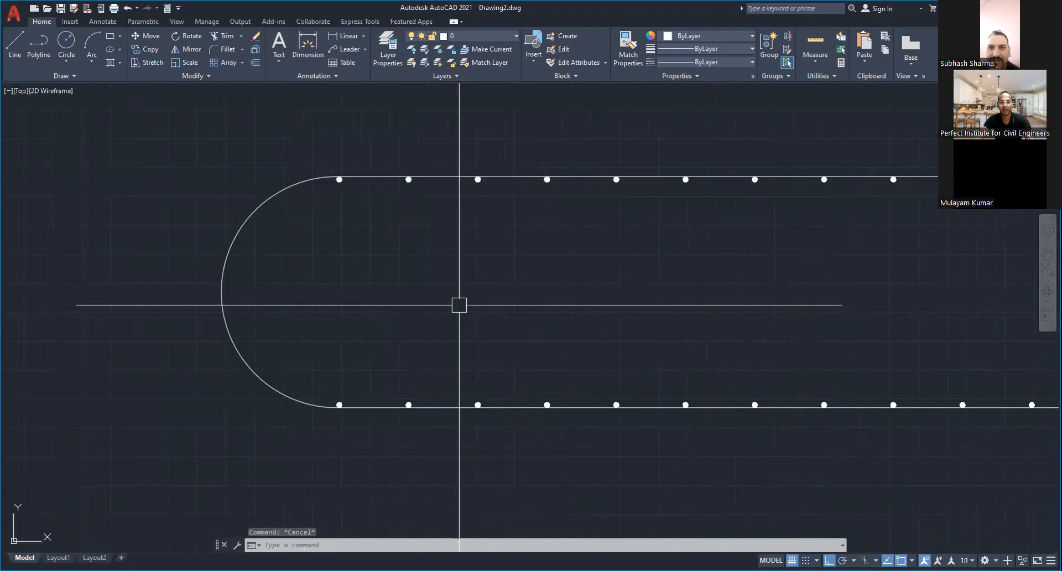
{"action": "type", "text": "l"}
{"action": "key", "text": "Return"}
{"action": "left_click", "coordinate": [340, 181]}
{"action": "left_click", "coordinate": [339, 404]}
{"action": "key", "text": "Escape"}
{"action": "key", "text": "Escape"}
{"action": "key", "text": "Escape"}
{"action": "key", "text": "Escape"}
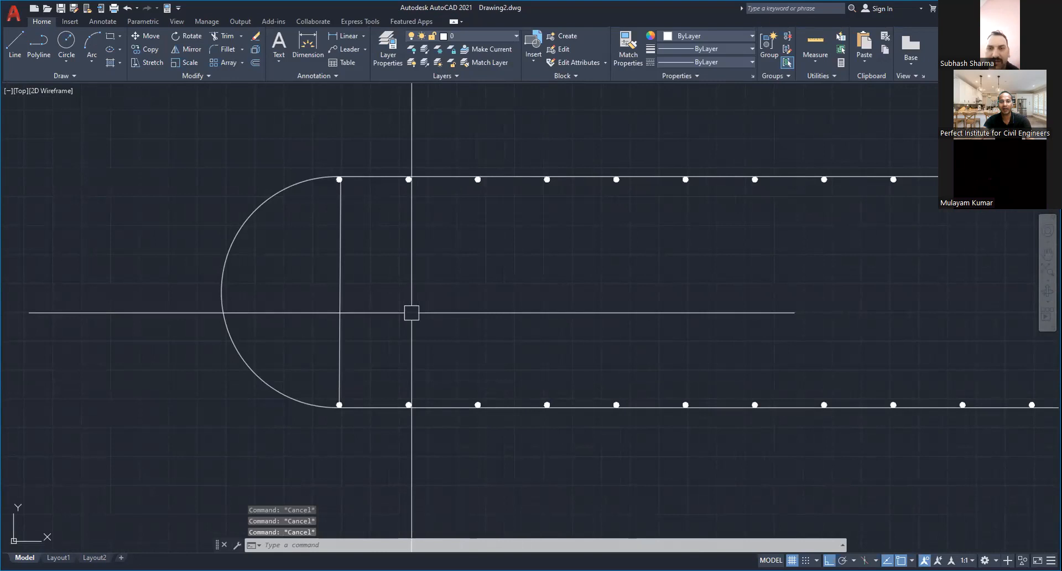
Step: Create a rectangular array of the connecting line with the default row and column settings
{"action": "type", "text": "ar"}
{"action": "key", "text": "Return"}
{"action": "left_click", "coordinate": [341, 293]}
{"action": "key", "text": "Return"}
{"action": "key", "text": "Return"}
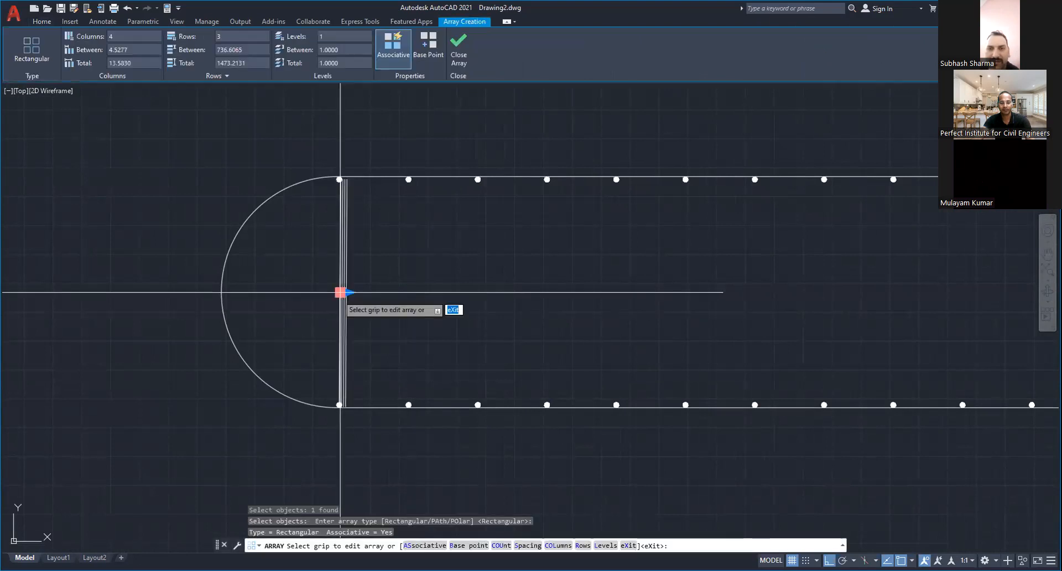
{"action": "key", "text": "Escape"}
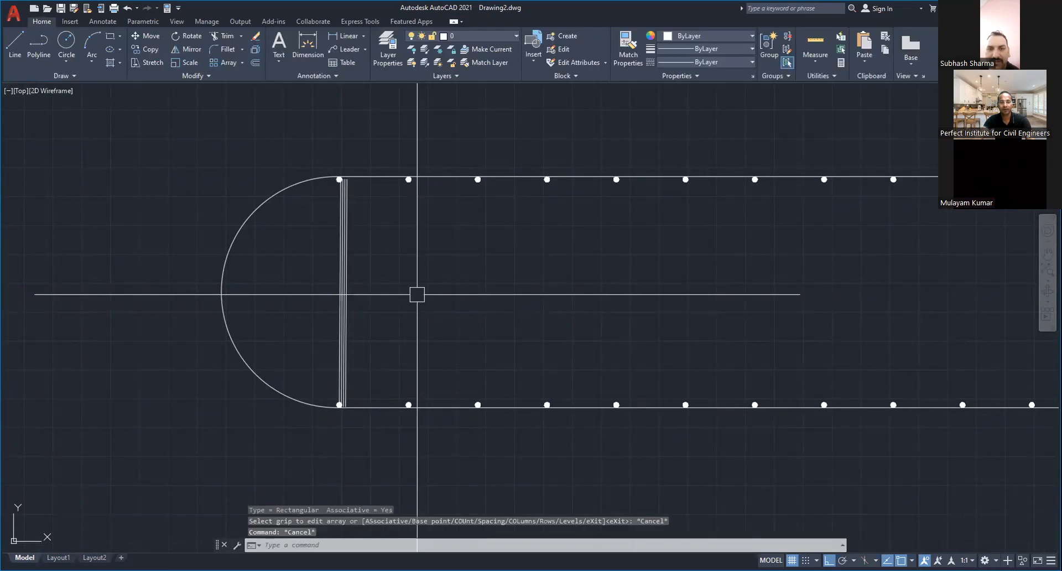
Step: Undo the default rectangular array so only the single connecting line is left
{"action": "type", "text": "e"}
{"action": "key", "text": "Return"}
{"action": "key", "text": "ctrl+z"}
{"action": "key", "text": "ctrl+z"}
{"action": "key", "text": "Escape"}
{"action": "key", "text": "Escape"}
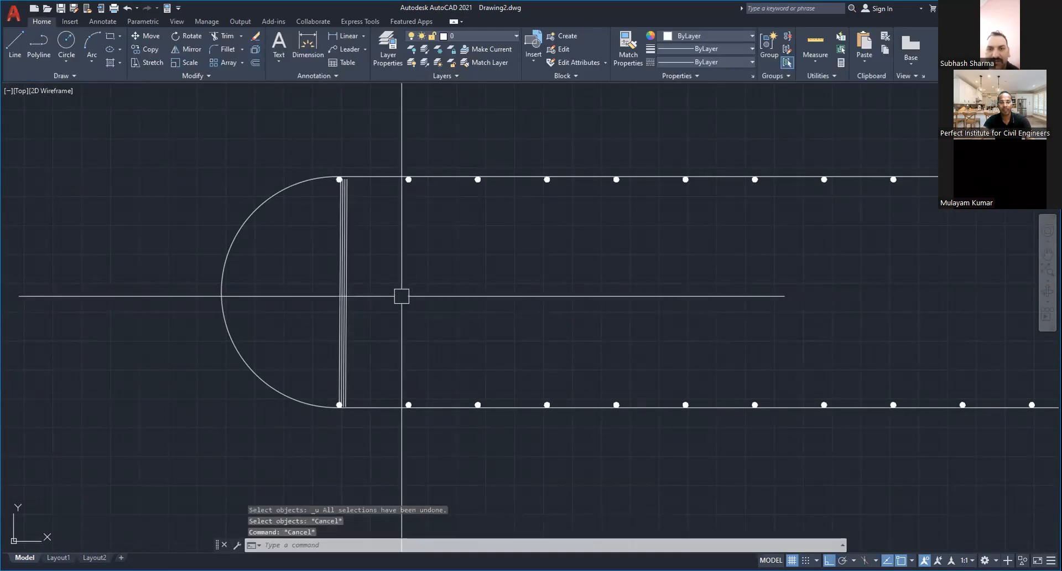
{"action": "key", "text": "ctrl+z"}
{"action": "key", "text": "ctrl+z"}
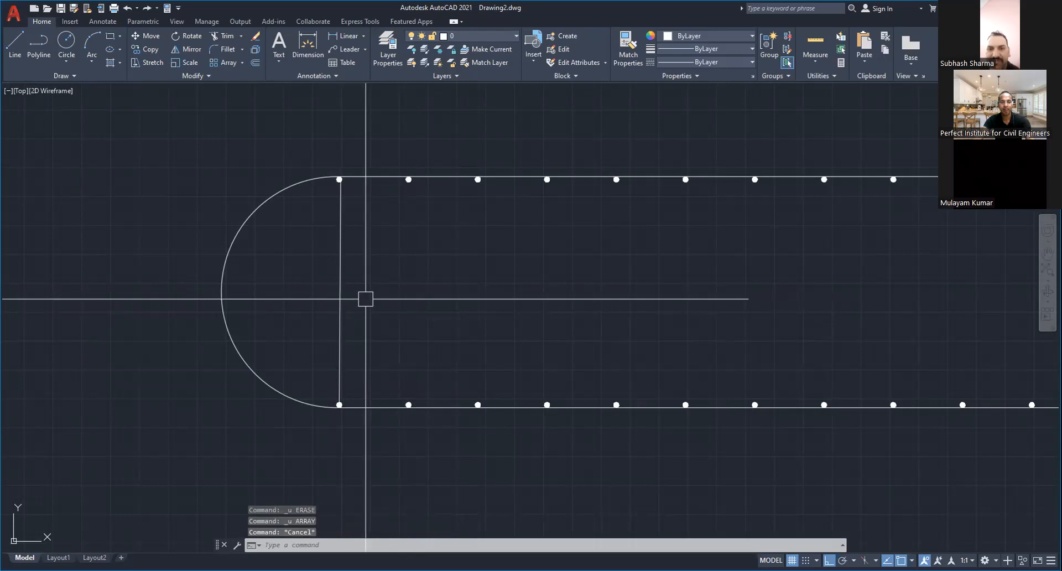
Step: Start a rectangular array of the connecting line and set its row count to 1
{"action": "left_click", "coordinate": [339, 293]}
{"action": "type", "text": "AR"}
{"action": "key", "text": "Return"}
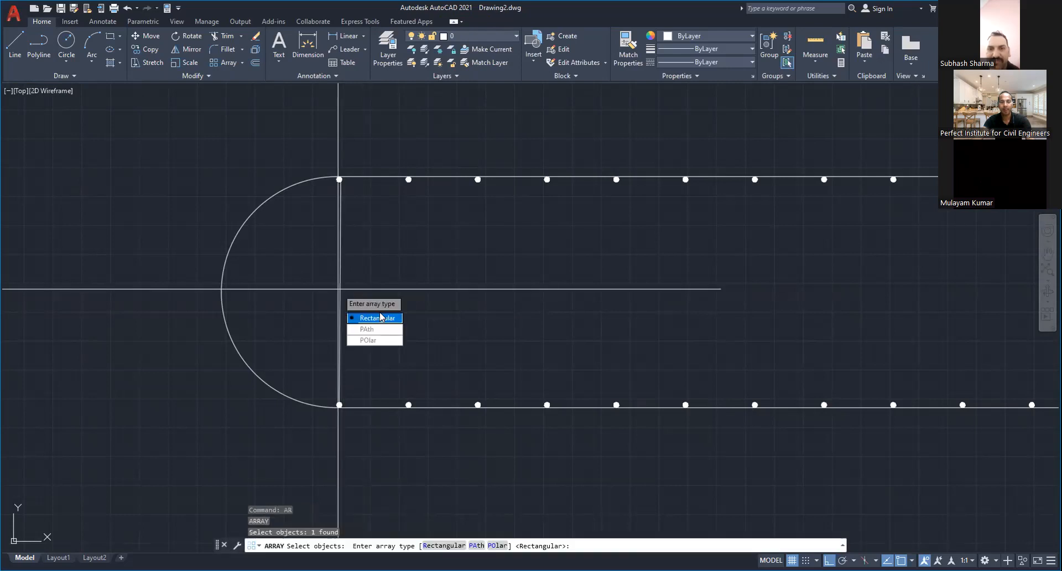
{"action": "left_click", "coordinate": [381, 317]}
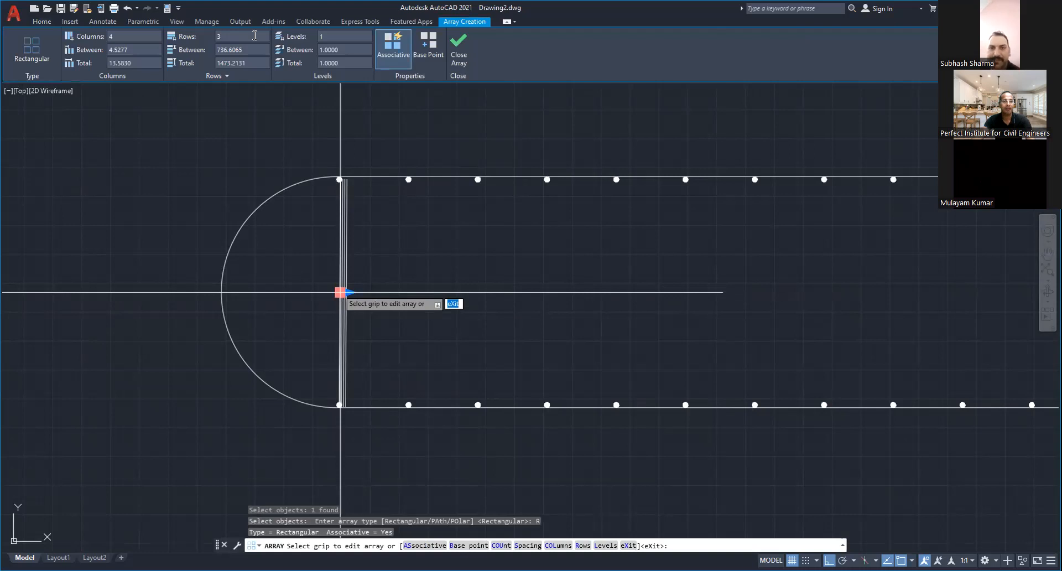
{"action": "left_click", "coordinate": [233, 36]}
{"action": "type", "text": "1"}
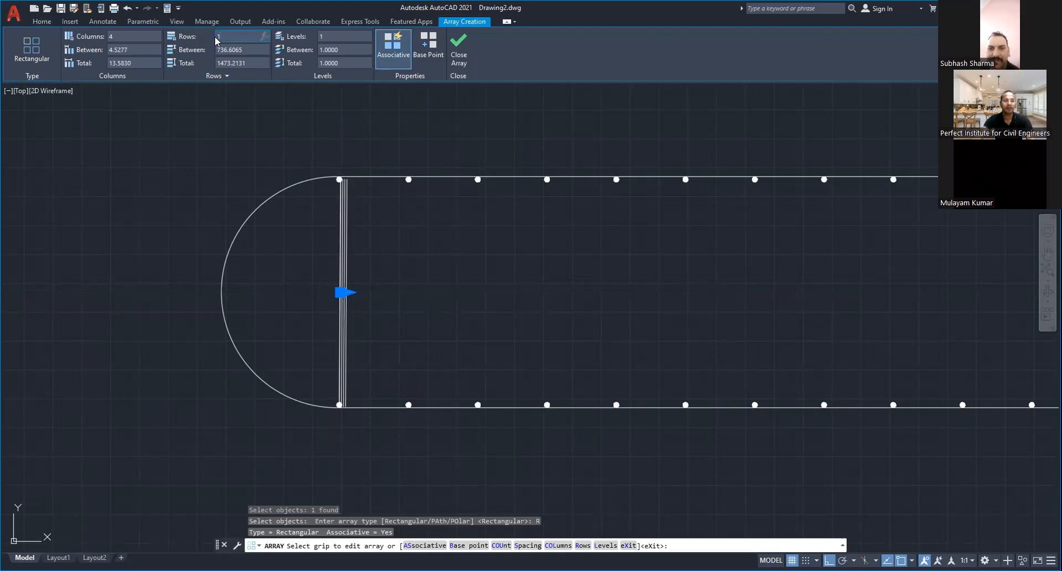
Step: Set the array's column spacing to 150 and its column count to 67, and finish the array
{"action": "left_click", "coordinate": [127, 51]}
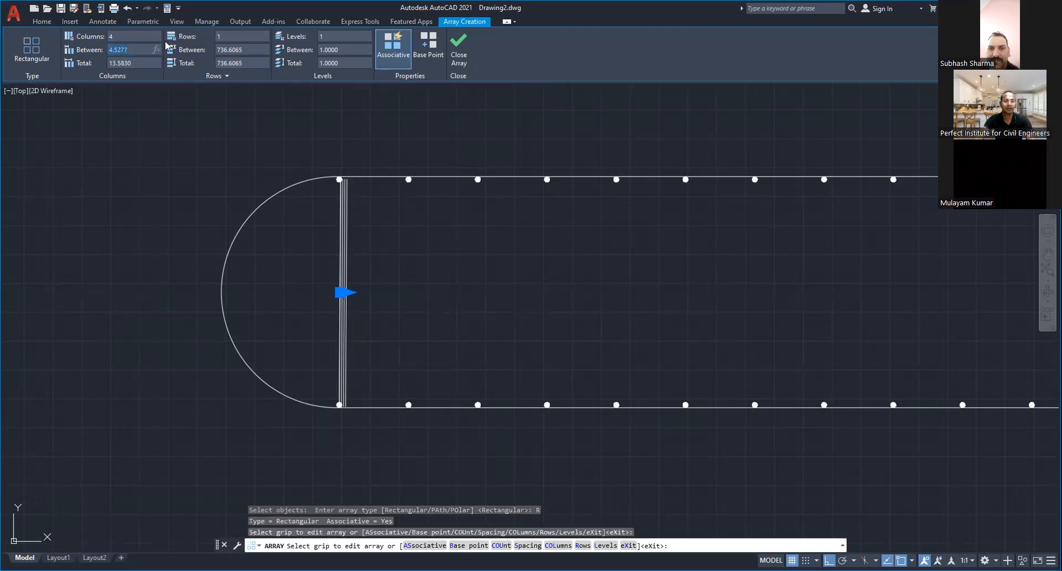
{"action": "type", "text": "150"}
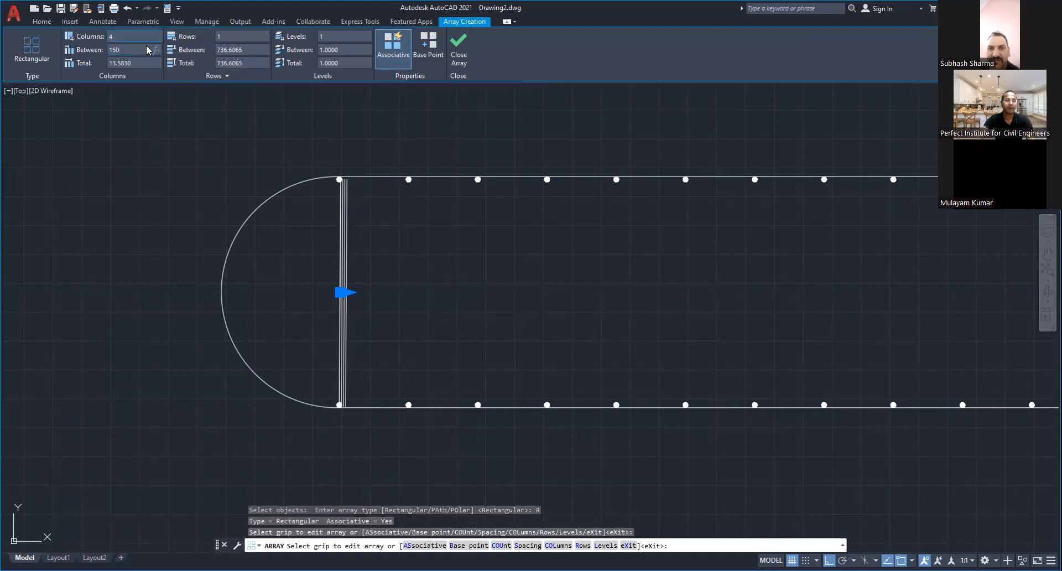
{"action": "left_click", "coordinate": [121, 38]}
{"action": "left_click", "coordinate": [116, 37]}
{"action": "key", "text": "BackSpace"}
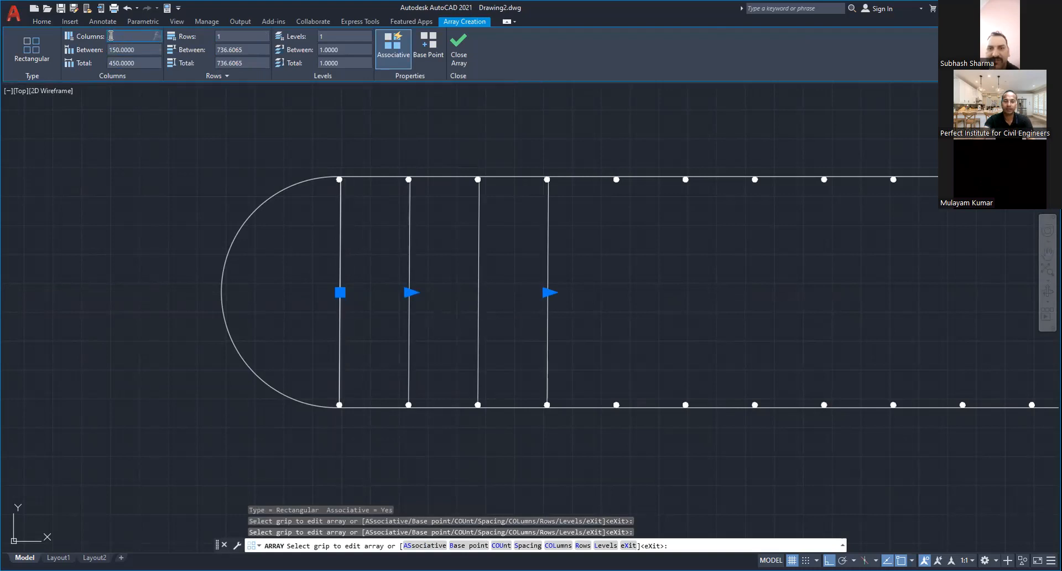
{"action": "type", "text": "67"}
{"action": "key", "text": "Return"}
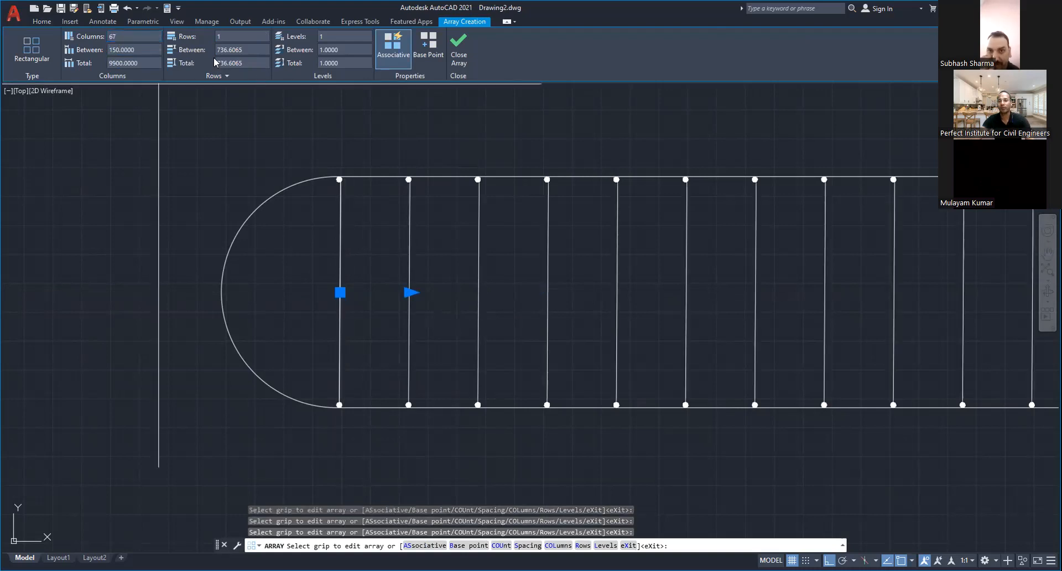
{"action": "key", "text": "Escape"}
Step: Examine the arrayed connecting lines along the whole shape, checking their alignment with the donuts up to the right end
{"action": "scroll", "coordinate": [541, 230], "scroll_direction": "down", "scroll_amount": 10}
{"action": "scroll", "coordinate": [624, 232], "scroll_direction": "up", "scroll_amount": 8}
{"action": "scroll", "coordinate": [719, 194], "scroll_direction": "up", "scroll_amount": 4}
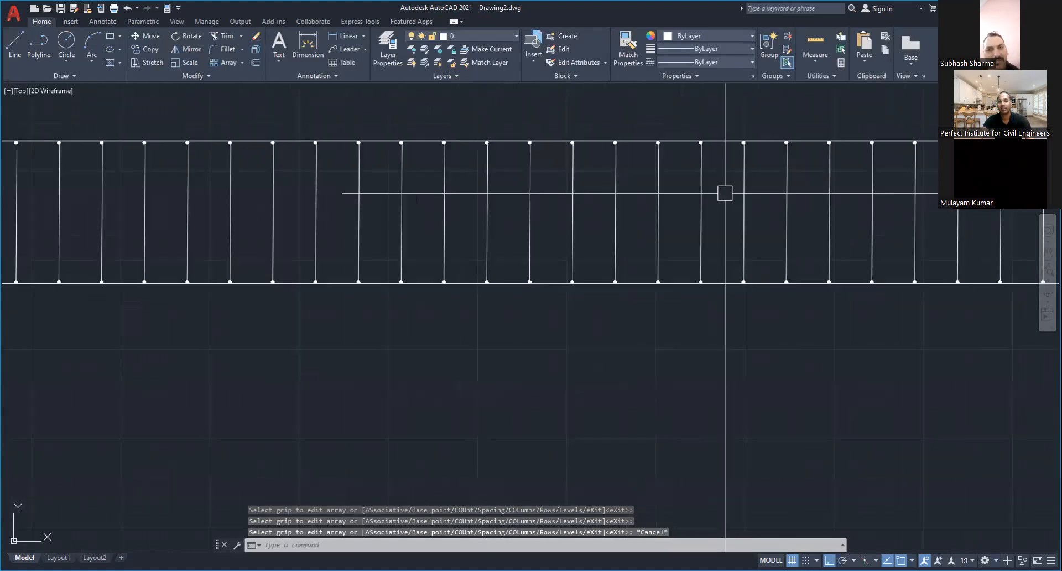
{"action": "scroll", "coordinate": [723, 192], "scroll_direction": "down", "scroll_amount": 4}
{"action": "scroll", "coordinate": [738, 225], "scroll_direction": "down", "scroll_amount": 4}
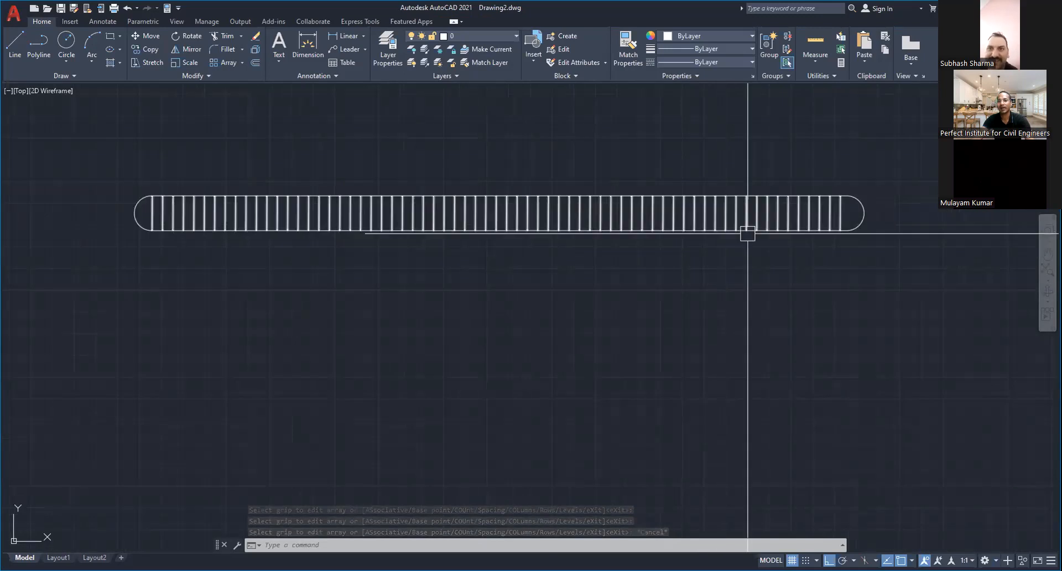
{"action": "scroll", "coordinate": [666, 273], "scroll_direction": "up", "scroll_amount": 2}
{"action": "scroll", "coordinate": [628, 290], "scroll_direction": "down", "scroll_amount": 2}
{"action": "scroll", "coordinate": [691, 274], "scroll_direction": "up", "scroll_amount": 6}
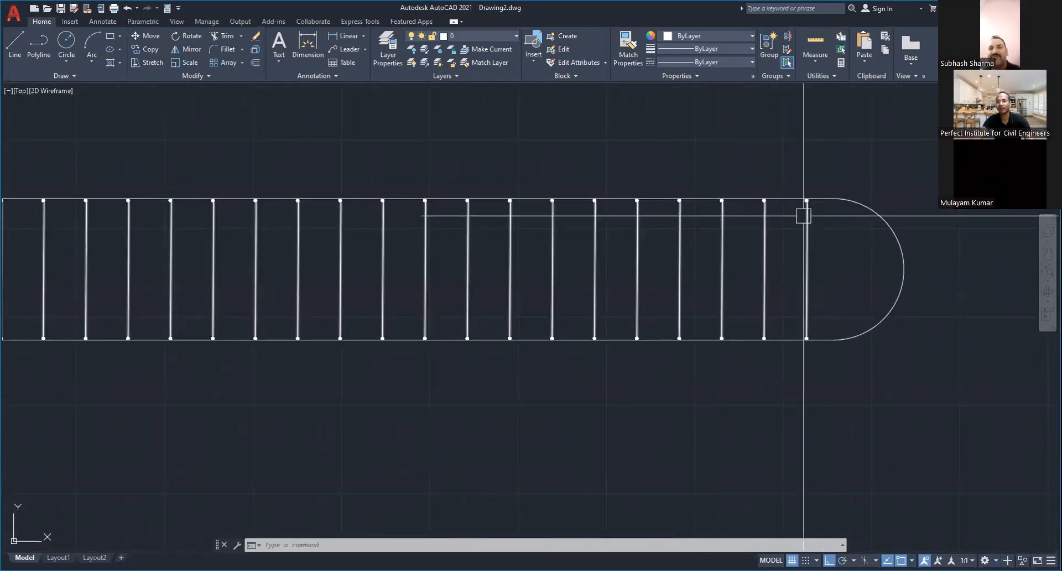
{"action": "scroll", "coordinate": [803, 213], "scroll_direction": "up", "scroll_amount": 2}
{"action": "scroll", "coordinate": [803, 214], "scroll_direction": "up", "scroll_amount": 3}
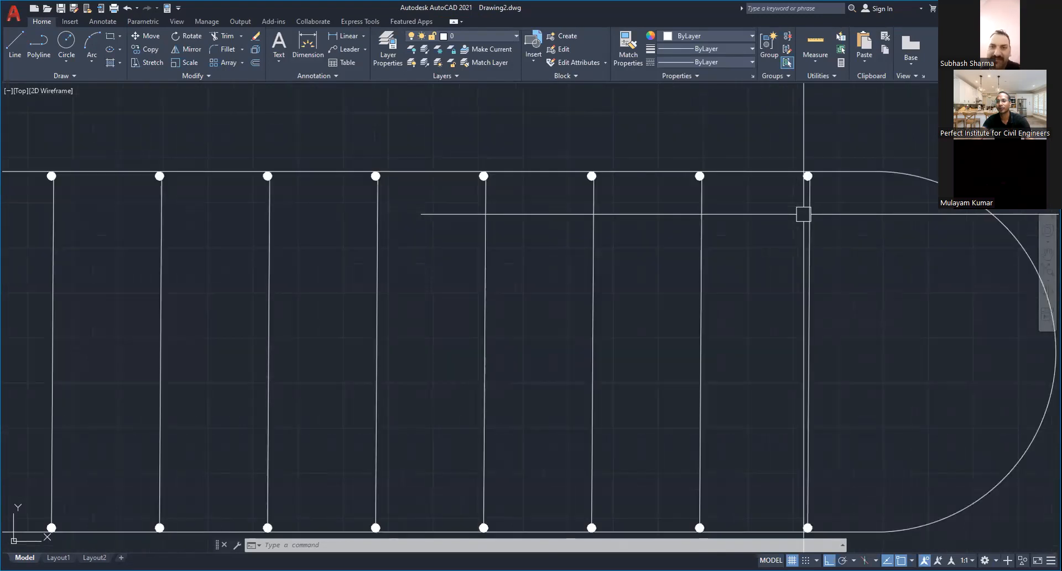
{"action": "scroll", "coordinate": [803, 214], "scroll_direction": "down", "scroll_amount": 4}
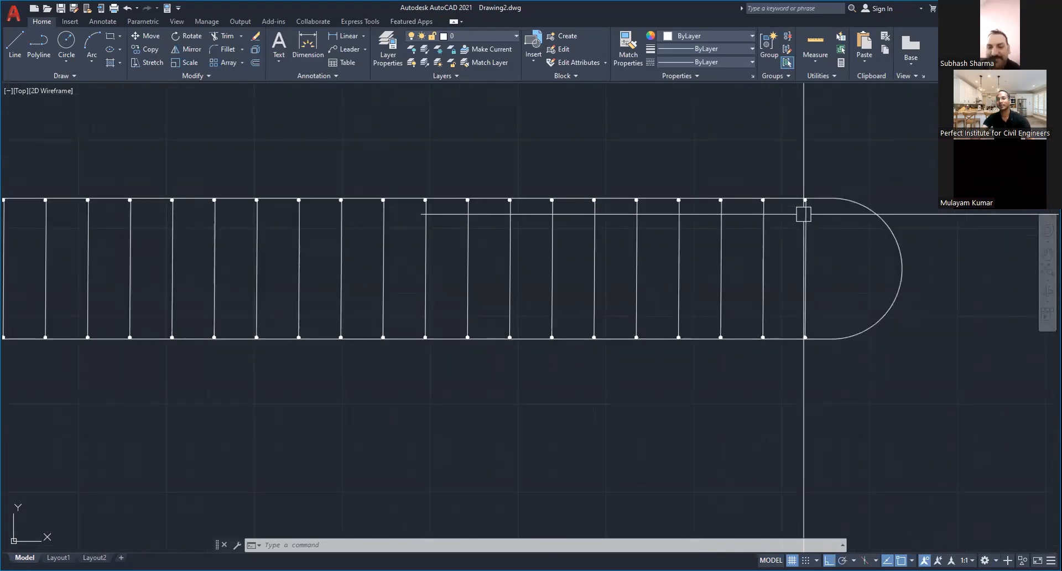